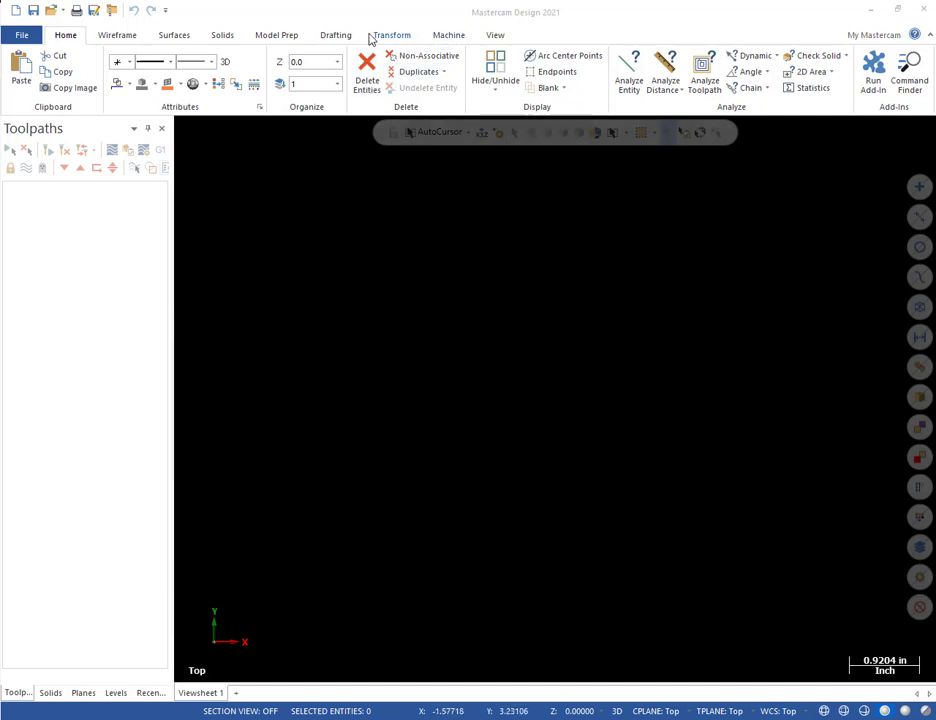
- Add a lathe machine group using the GENERIC HAAS ST 4X MT_LATHE machine definition
left_click(447, 40)
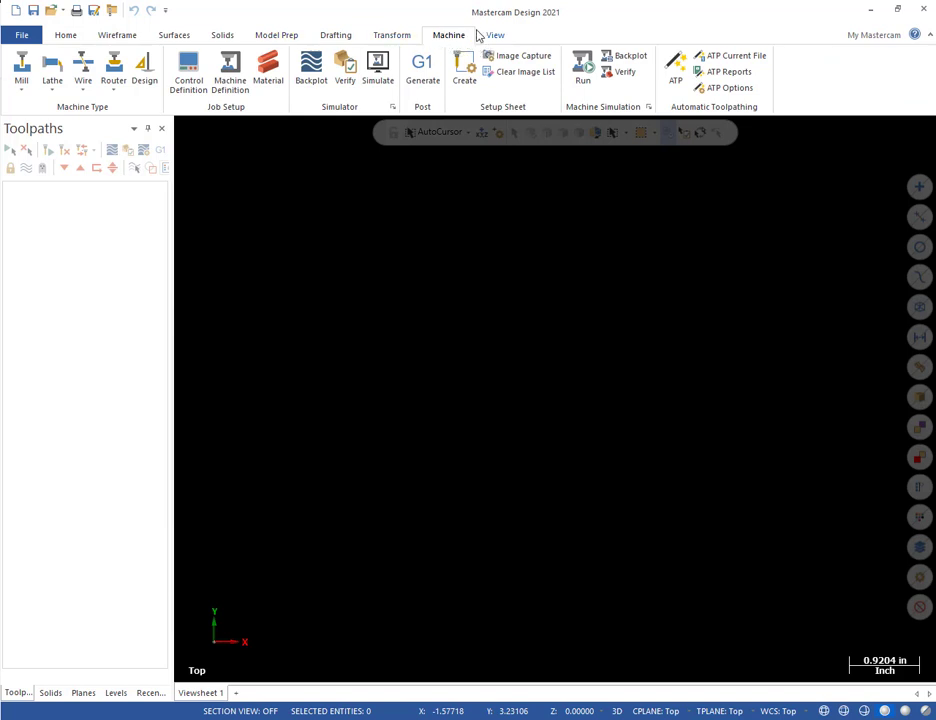
left_click(52, 88)
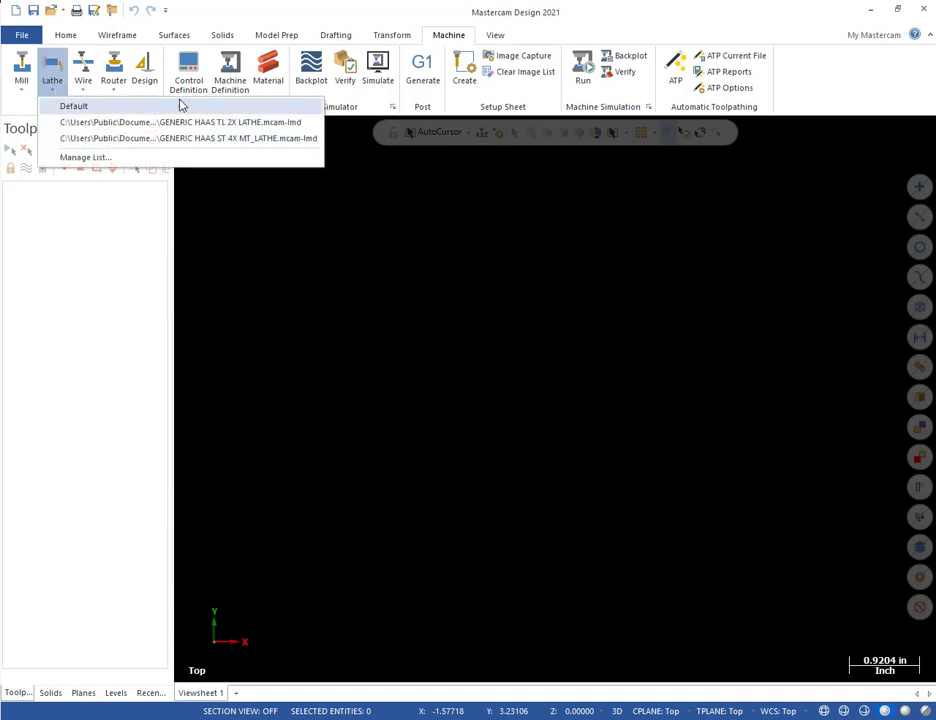
left_click(184, 138)
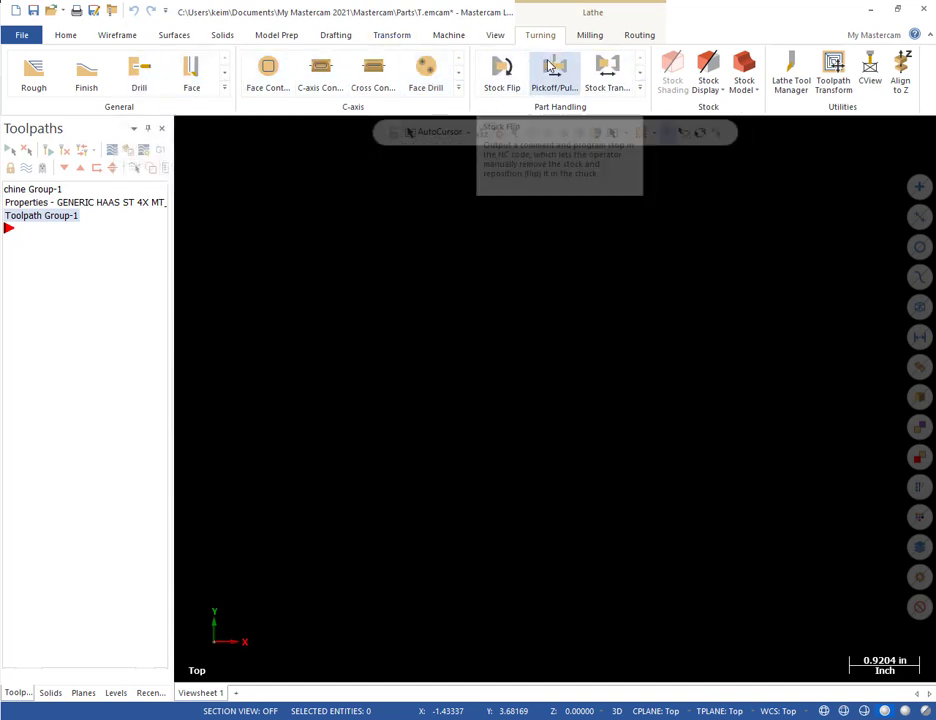
- Open the machine's control definition, show its inch operation defaults and collapse the 3D High Speed Toolpaths group
left_click(448, 36)
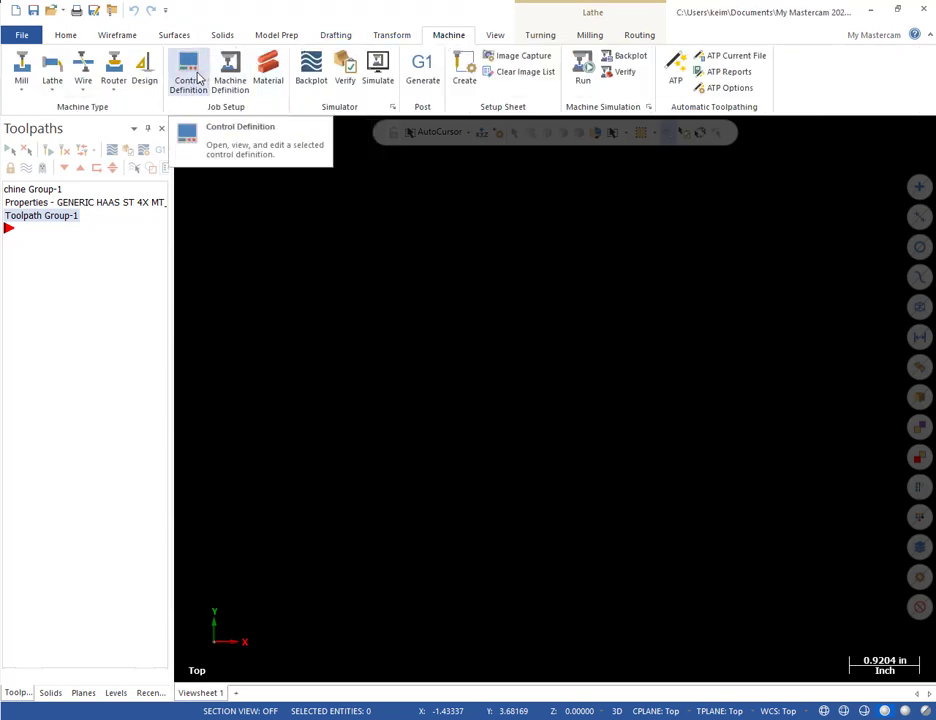
left_click(195, 80)
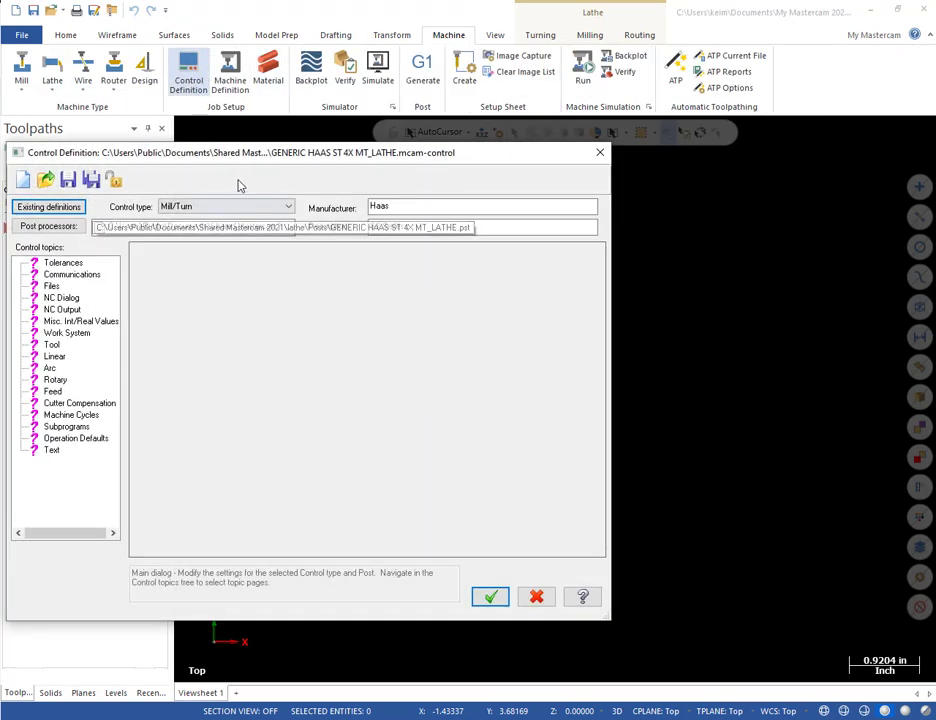
left_click_drag(188, 159, 320, 107)
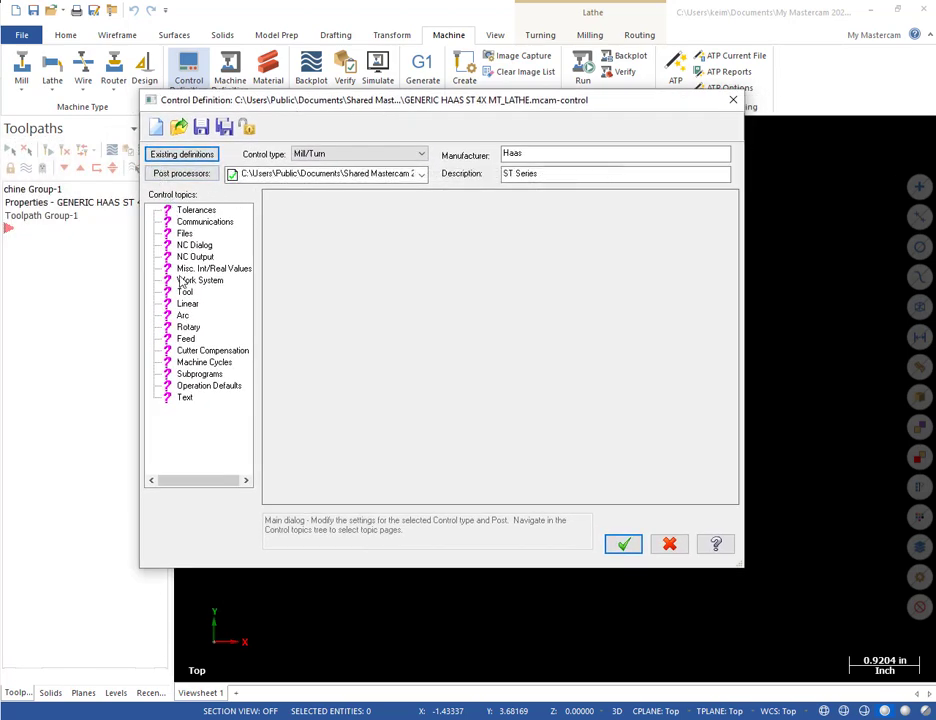
left_click(166, 386)
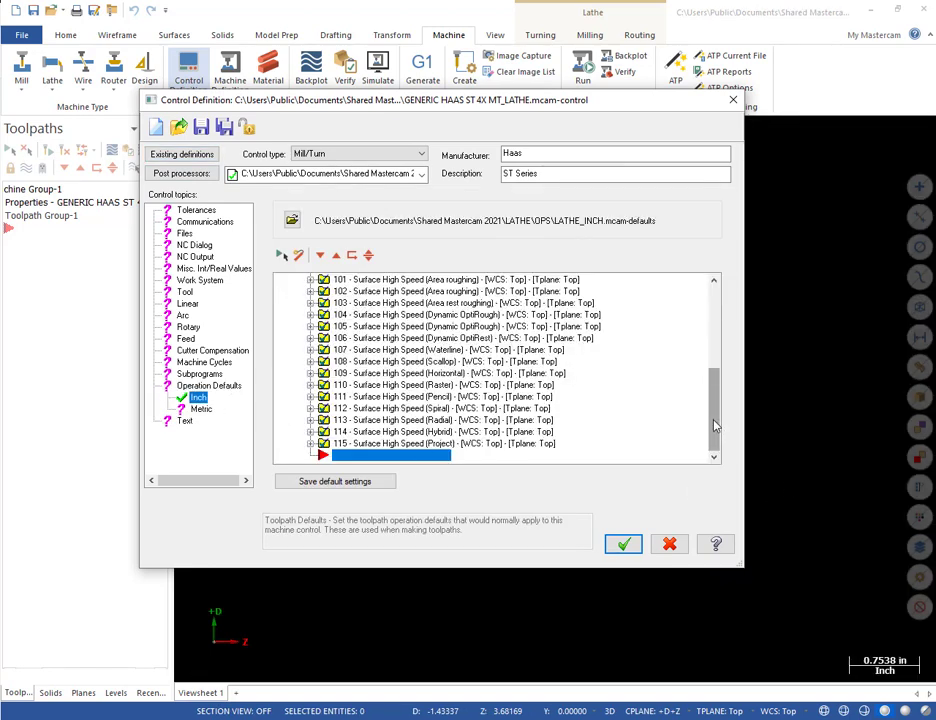
mouse_move(714, 378)
left_mouse_down()
mouse_move(710, 315)
mouse_move(712, 440)
mouse_move(708, 335)
mouse_move(698, 403)
mouse_move(683, 307)
mouse_move(681, 432)
mouse_move(686, 338)
mouse_move(704, 356)
mouse_move(706, 392)
left_mouse_up()
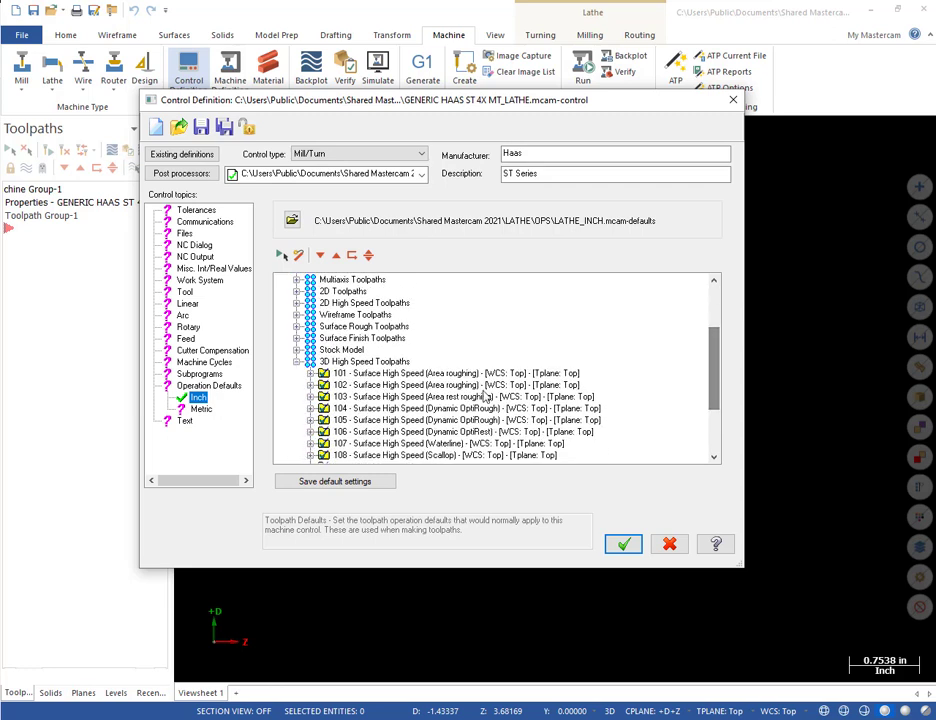
left_click(297, 362)
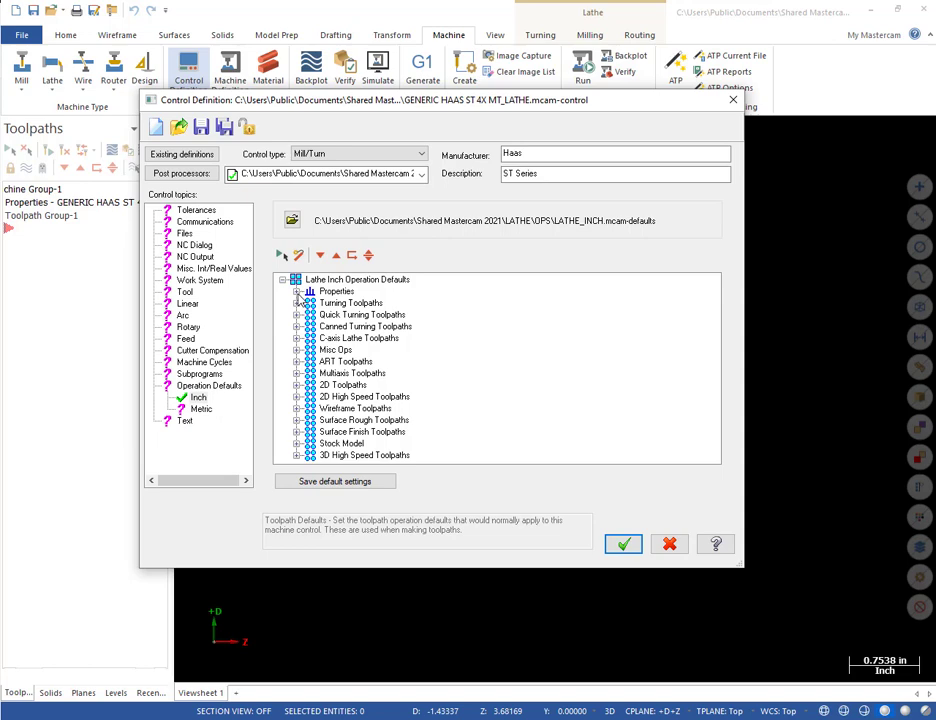
- In the default machine group's tool settings, set the default program number to 2500 and enable sequential tool number assignment
left_click(296, 291)
double_click(335, 305)
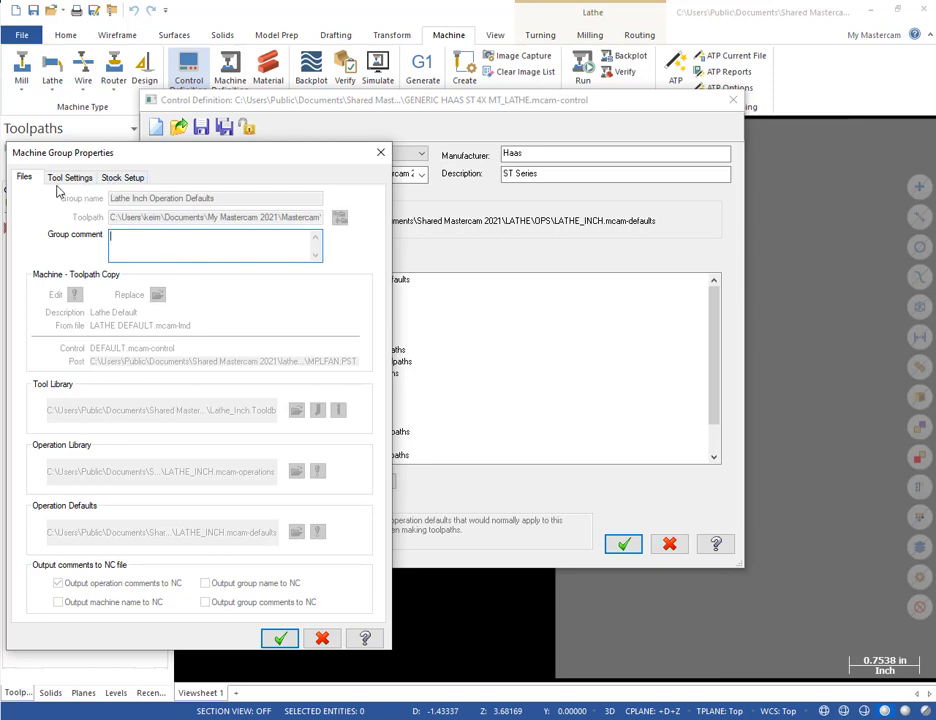
left_click_drag(113, 152, 229, 163)
left_click(186, 188)
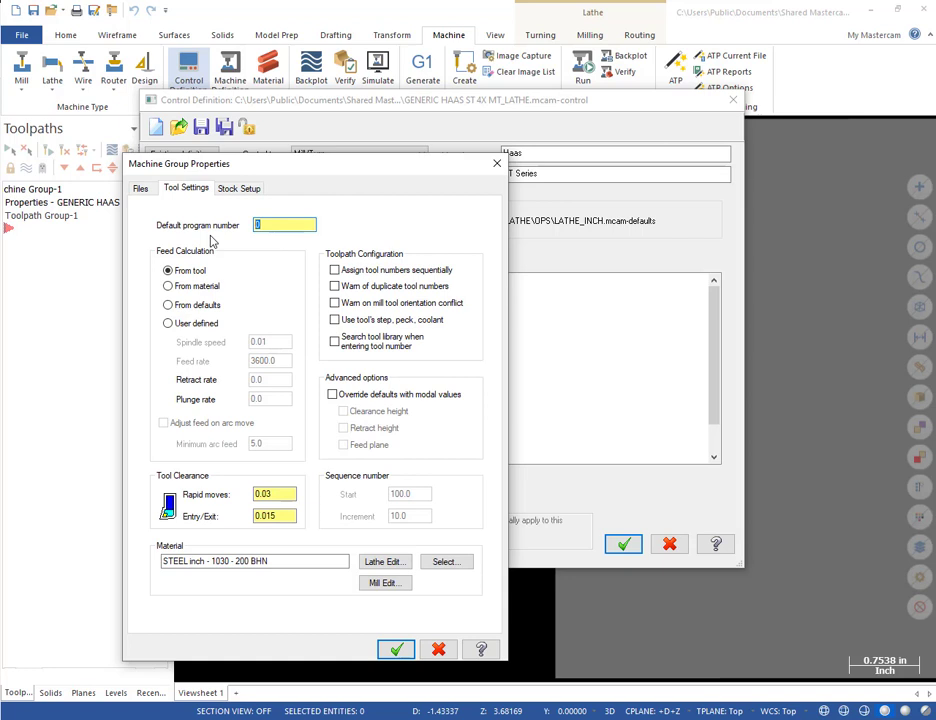
type("2500")
left_click(334, 270)
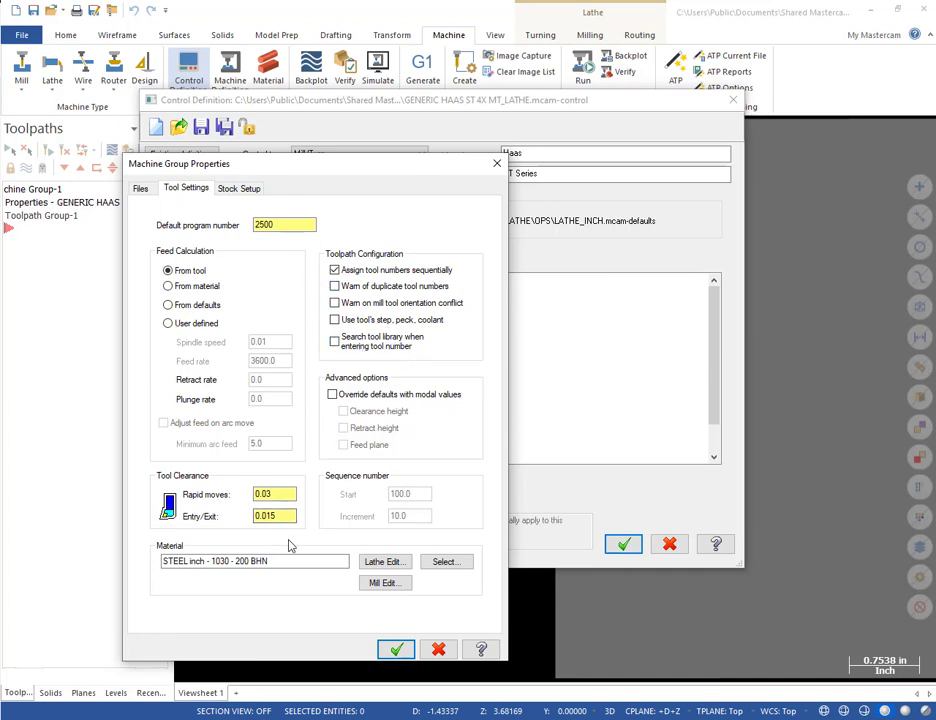
- Set the default material to ALUMINUM inch - 6061, loaded from the material library
left_click_drag(300, 565, 159, 561)
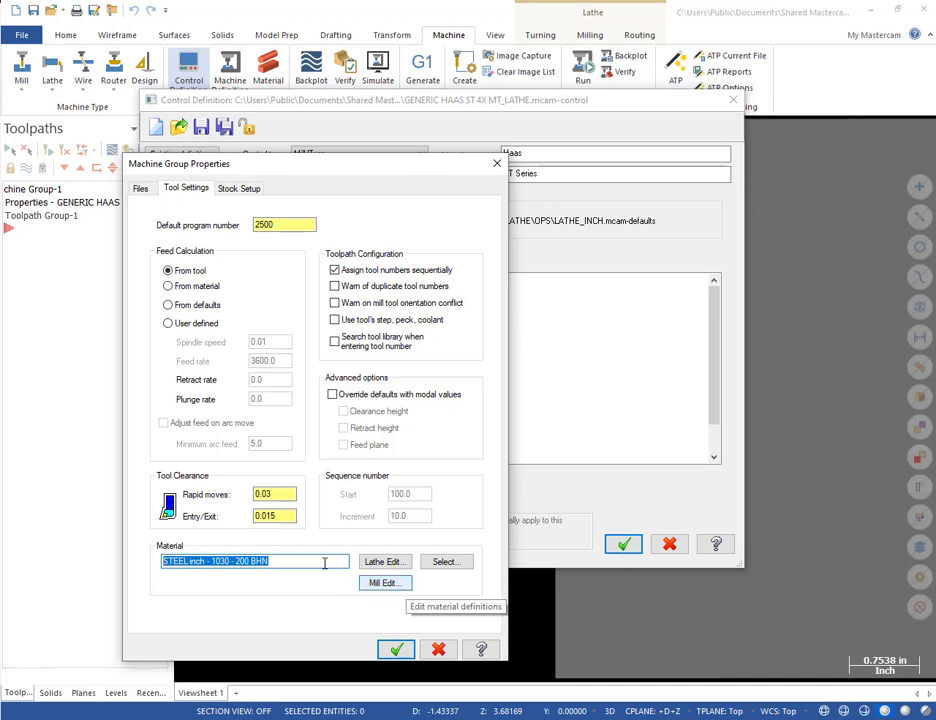
left_click(282, 562)
left_click_drag(282, 562, 142, 562)
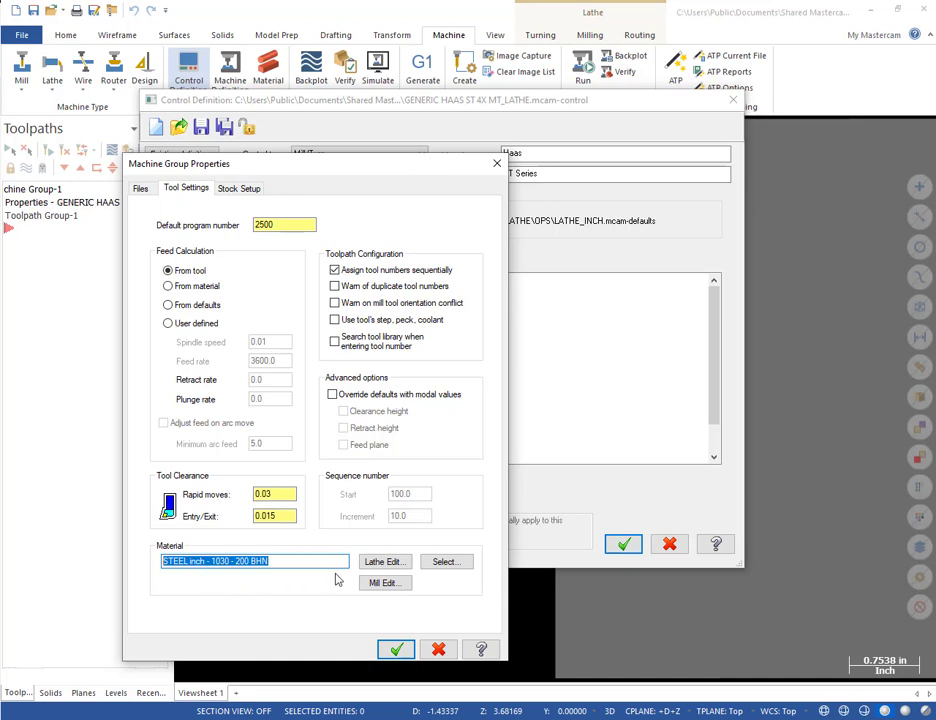
left_click(452, 566)
left_click_drag(111, 160, 240, 156)
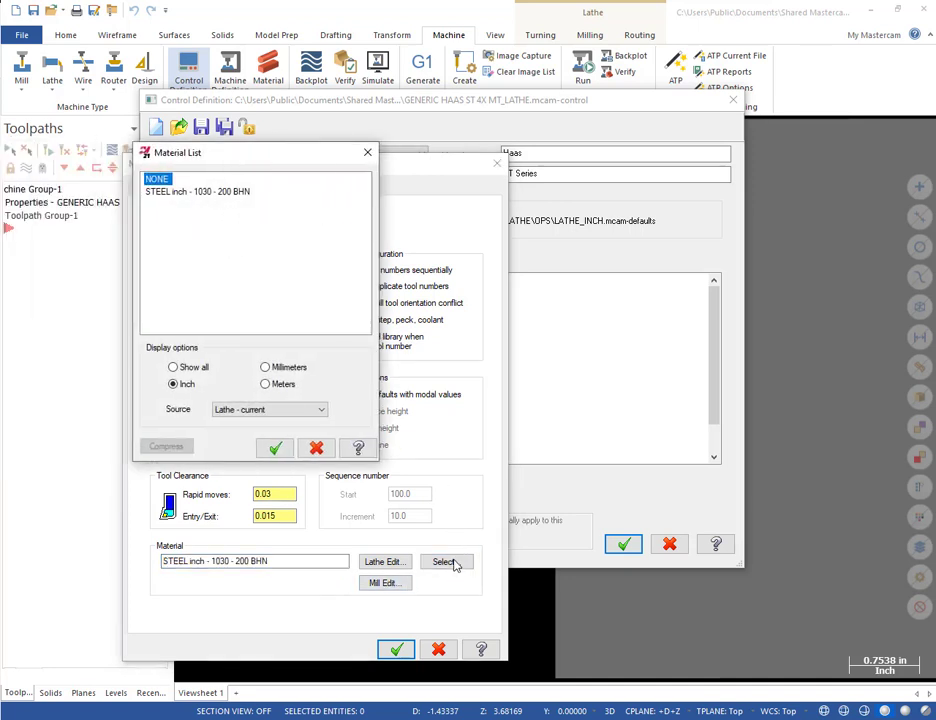
right_click(192, 251)
left_click(240, 258)
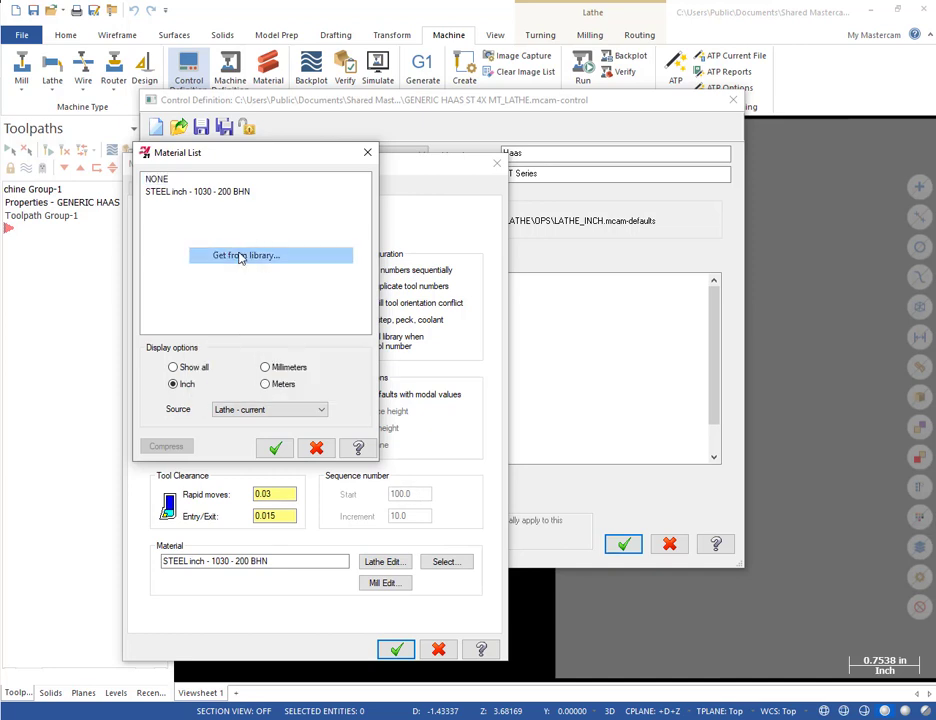
left_click(120, 205)
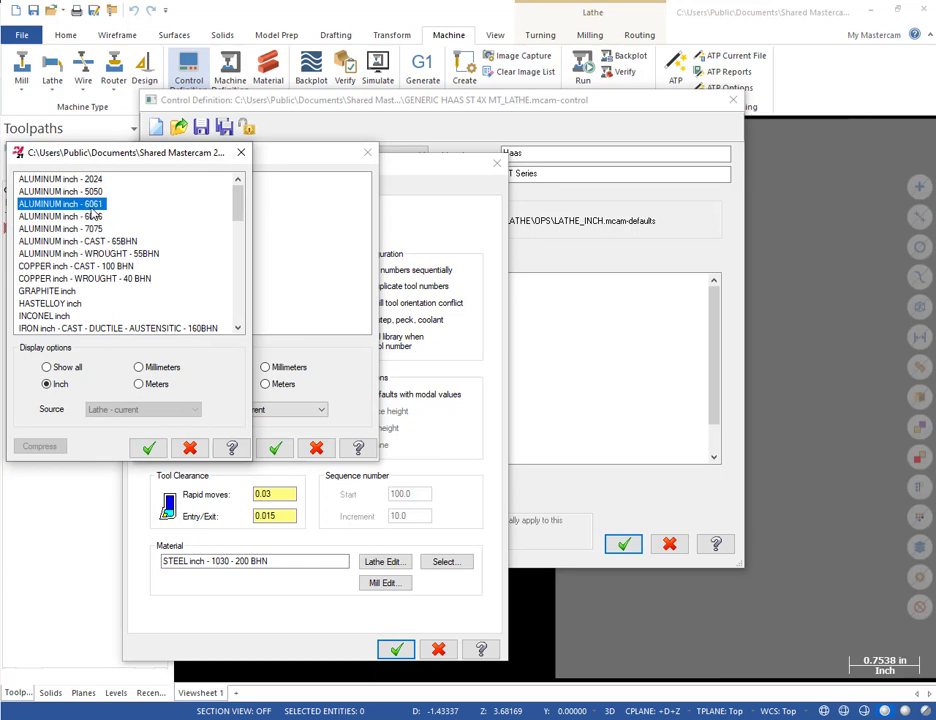
double_click(100, 203)
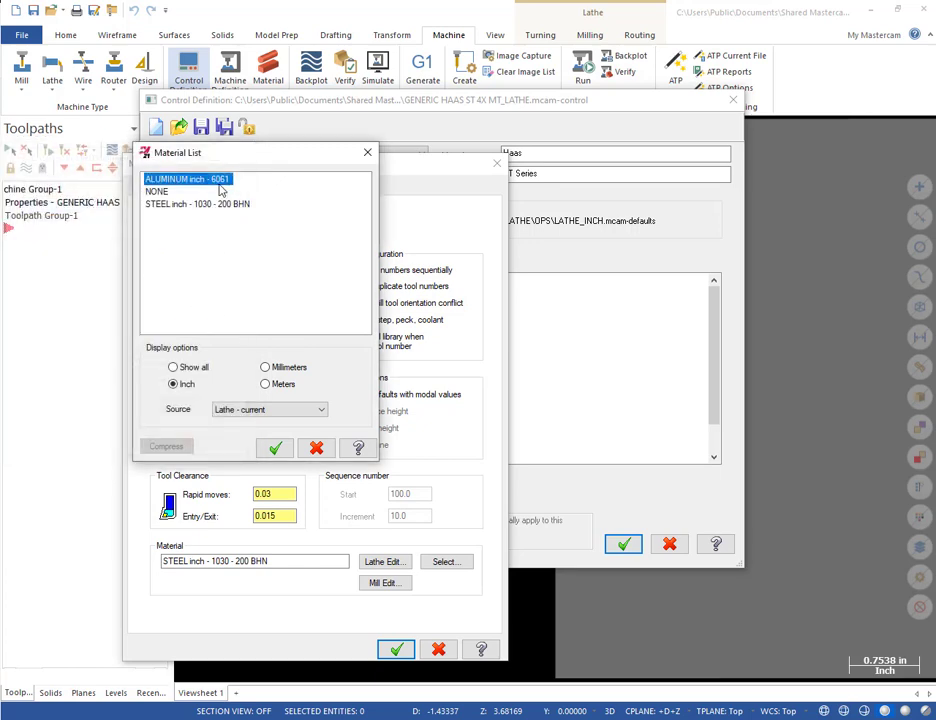
left_click(275, 447)
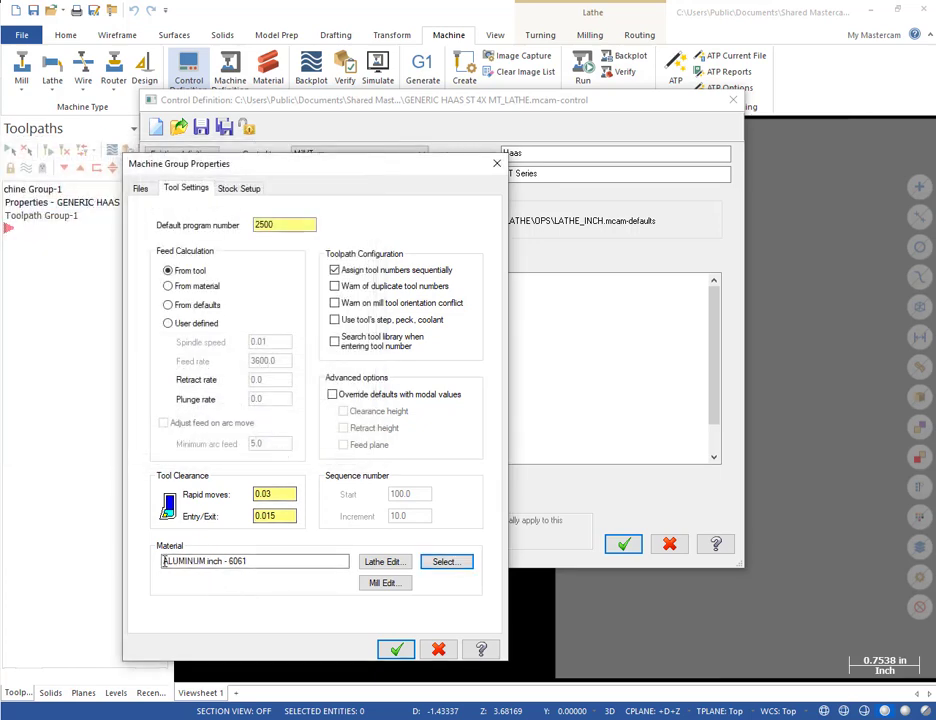
left_click_drag(267, 561, 143, 555)
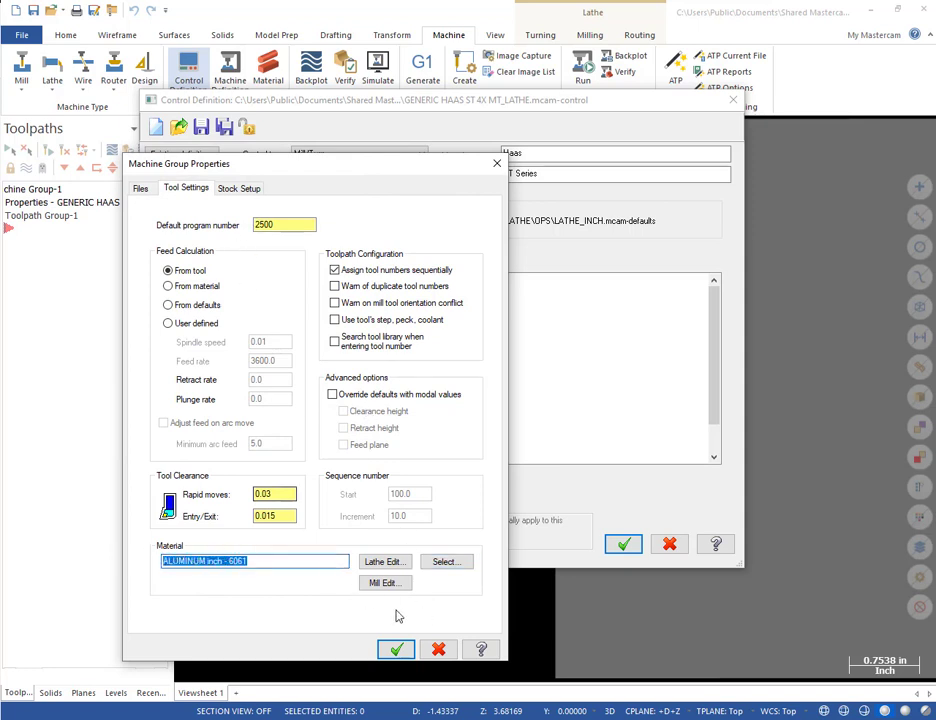
- Set the default stock plane to +D+Z [TOP] in the stock setup and let operations update to match it
left_click(236, 189)
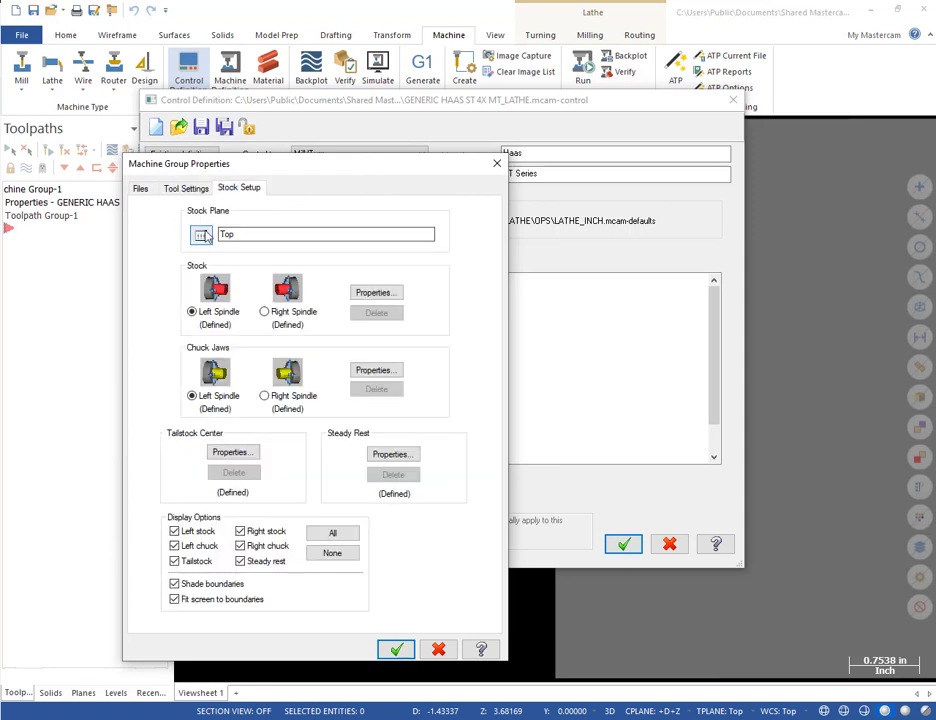
left_click(201, 236)
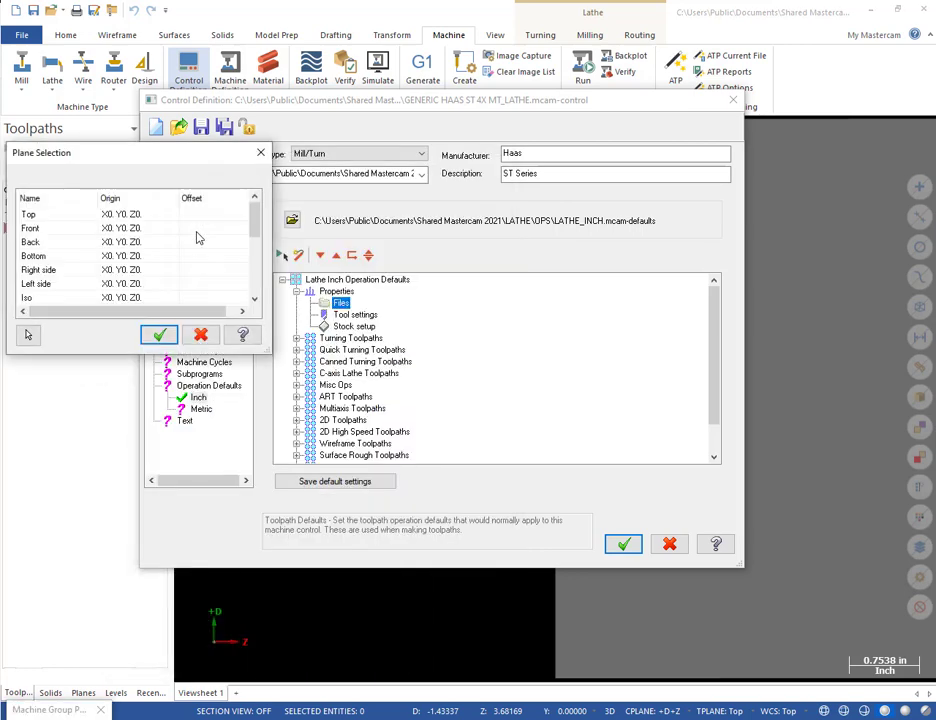
left_click_drag(249, 125, 360, 144)
scroll(261, 240, "down", 3)
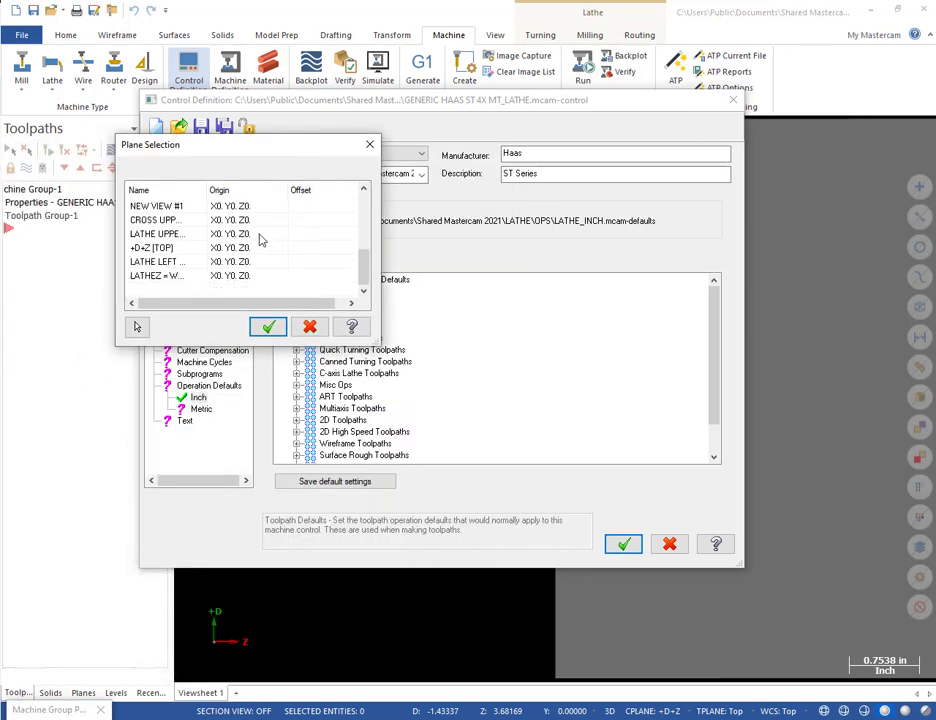
left_click(157, 248)
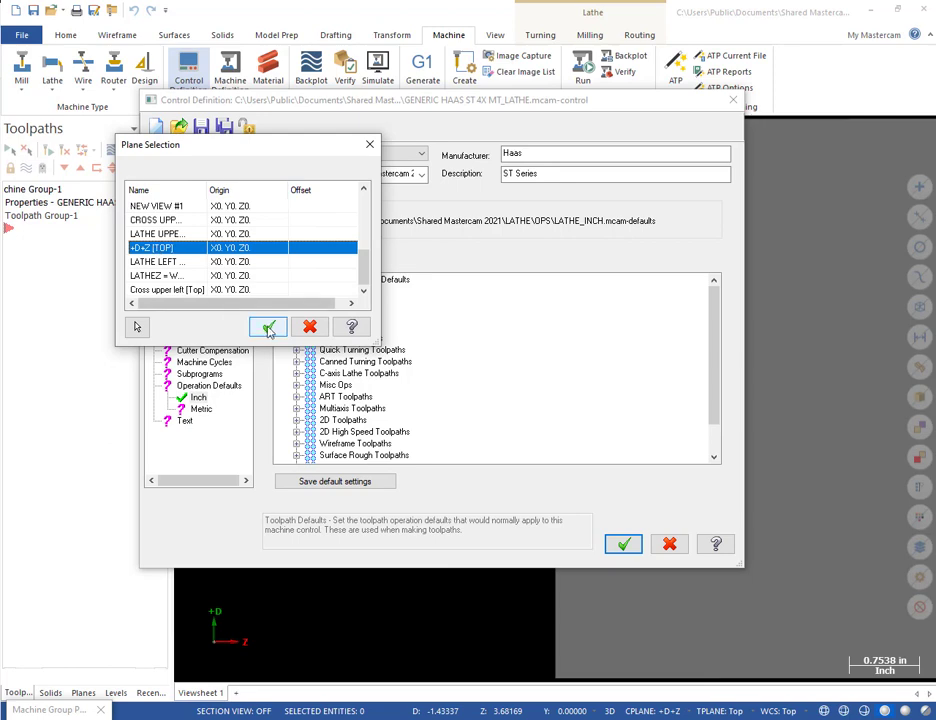
double_click(195, 247)
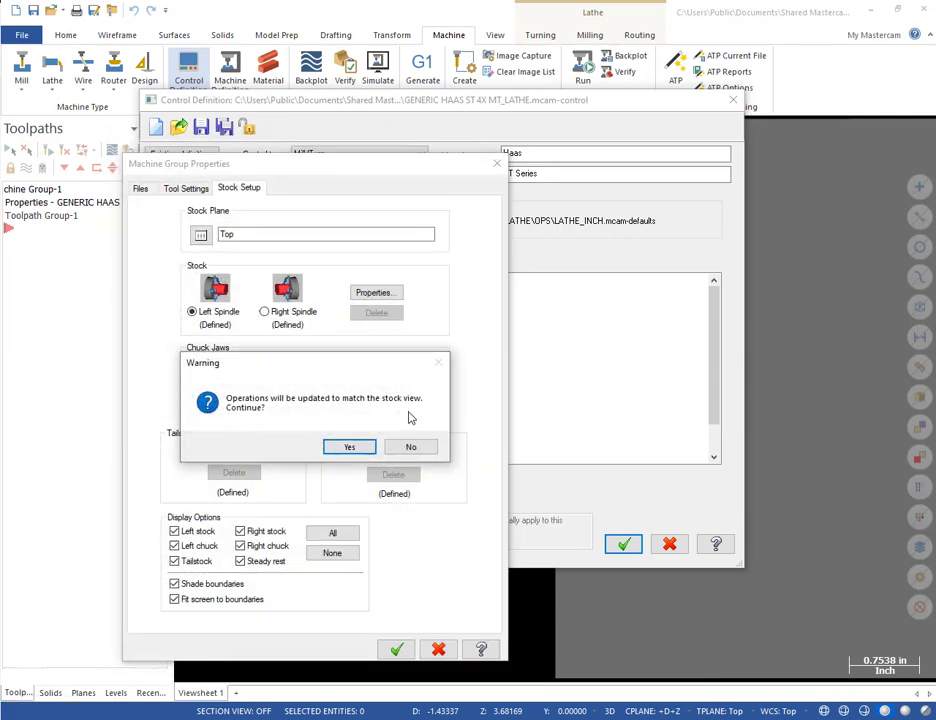
left_click(351, 446)
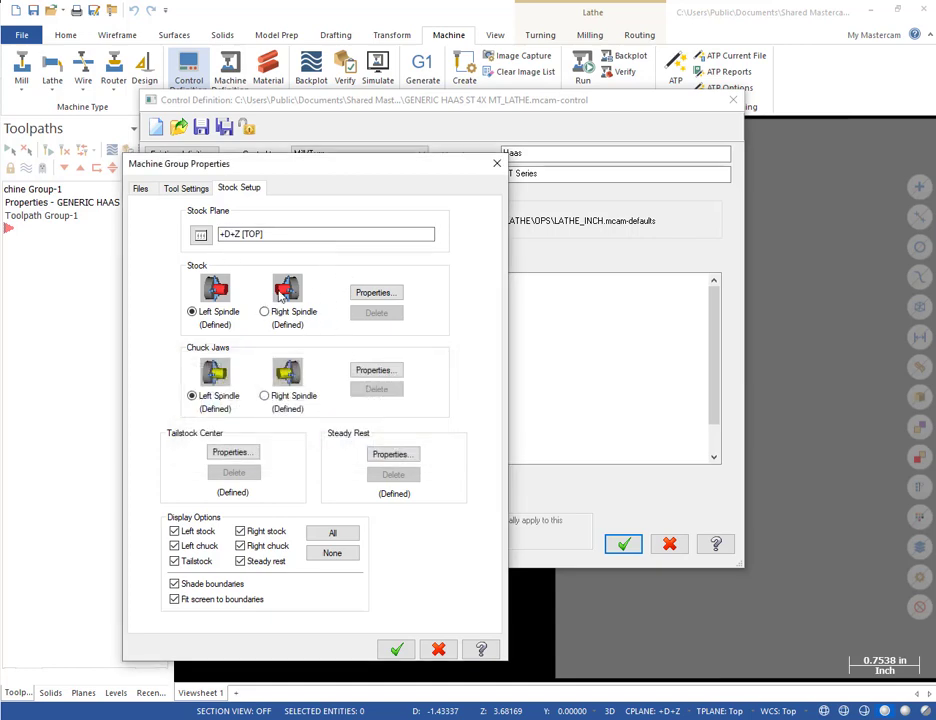
- Enable margins on the left spindle's default stock with a 0.01 right margin, and accept the machine group properties
left_click(378, 293)
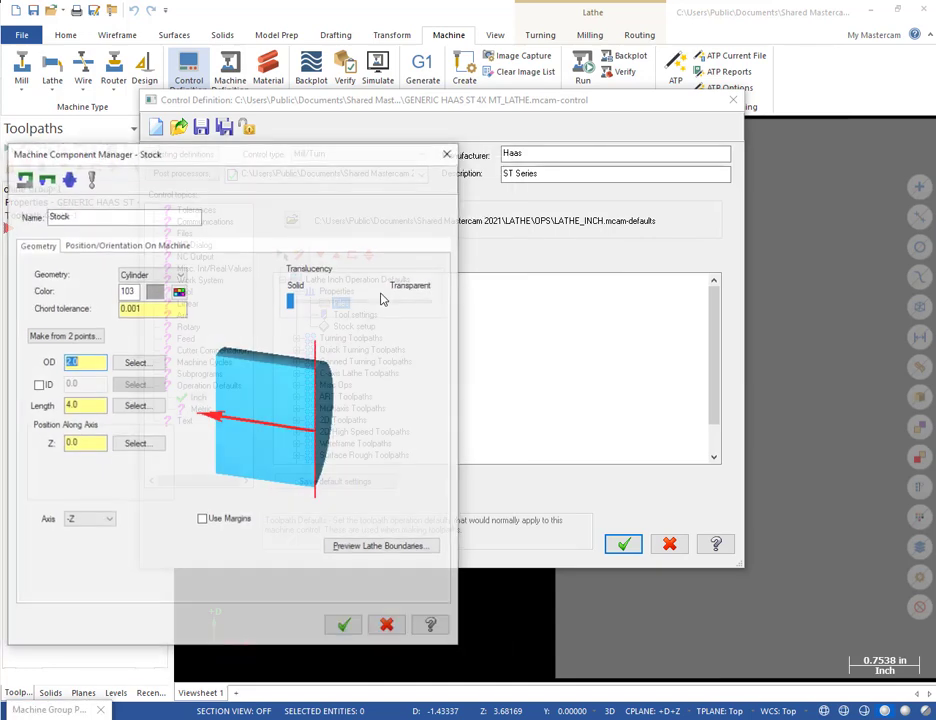
left_click_drag(255, 150, 411, 141)
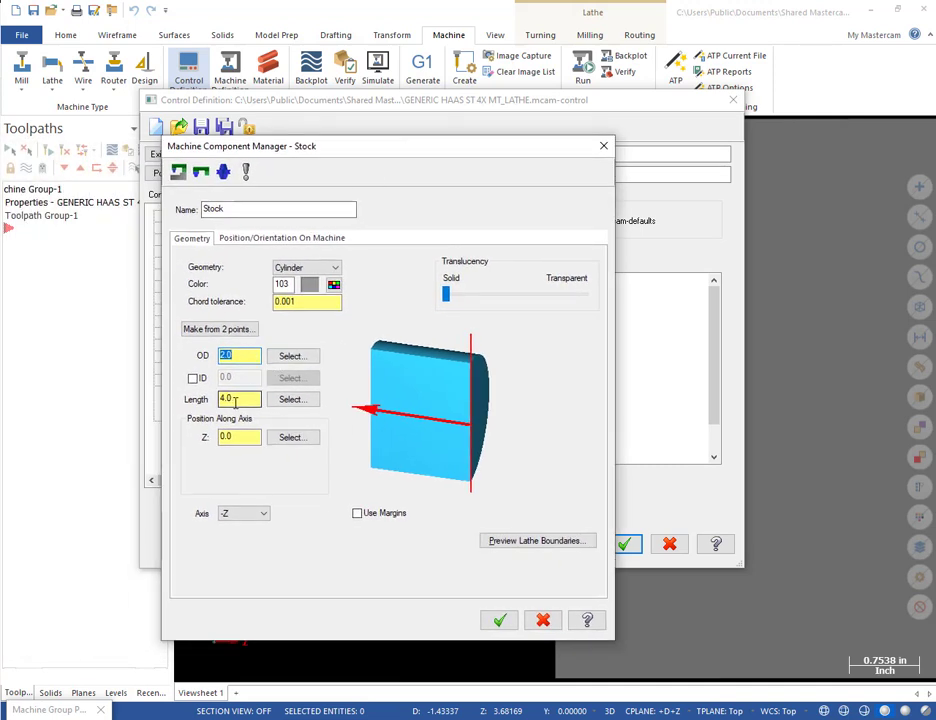
left_click(357, 513)
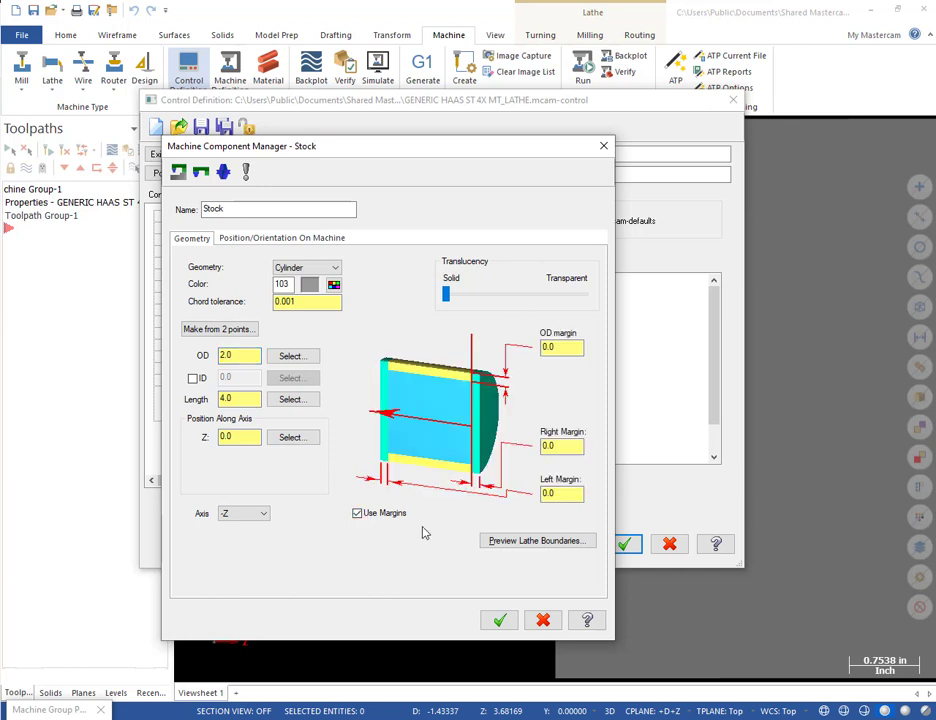
left_click(571, 450)
type(".01")
left_click(564, 493)
left_click(250, 398)
left_click(499, 620)
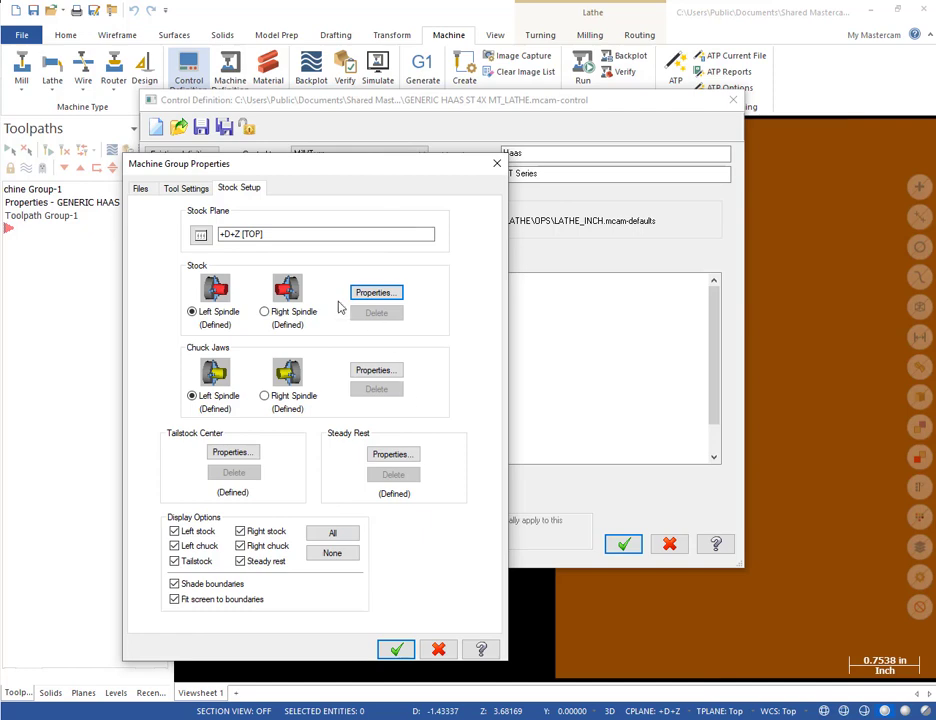
left_click(396, 650)
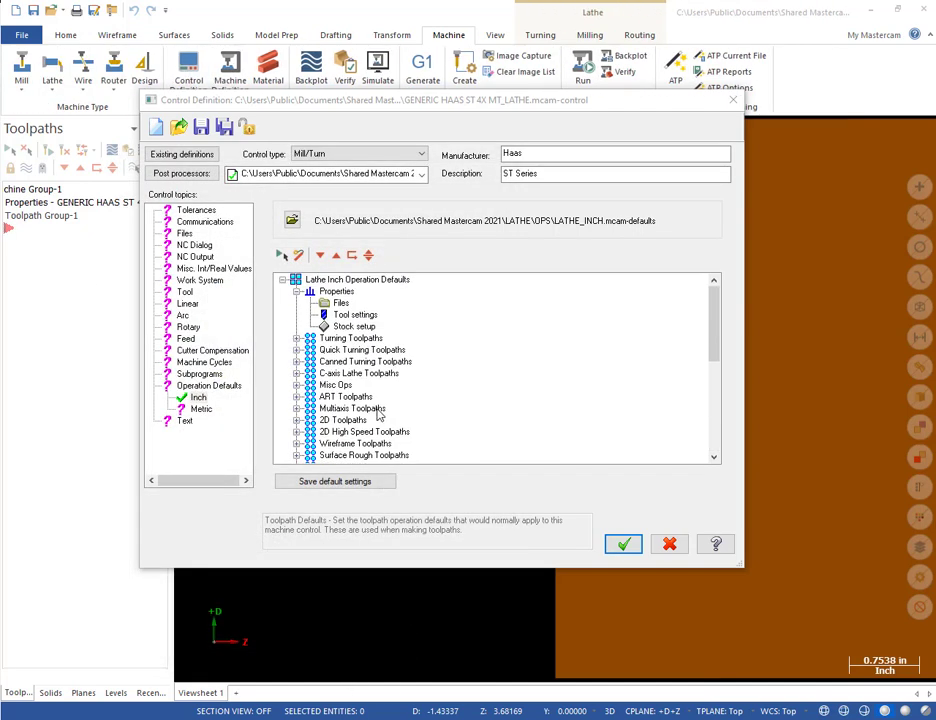
- In the Lathe Face turning toolpath defaults, set the finish stepover to 0.02 and the overcut amount to 0.05
left_click(296, 293)
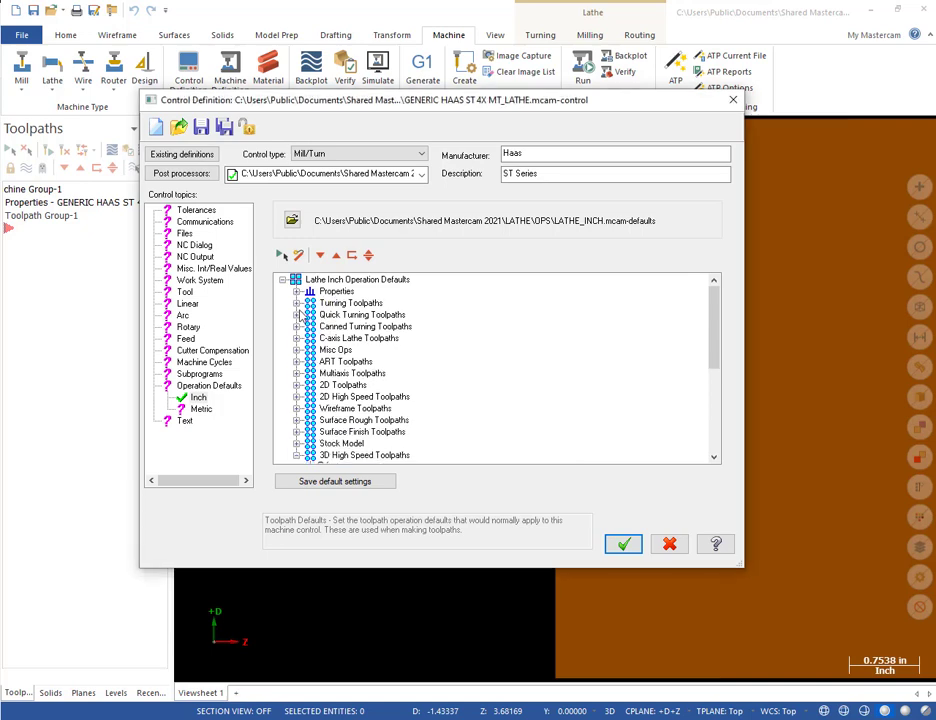
left_click(296, 303)
scroll(385, 372, "down", 3)
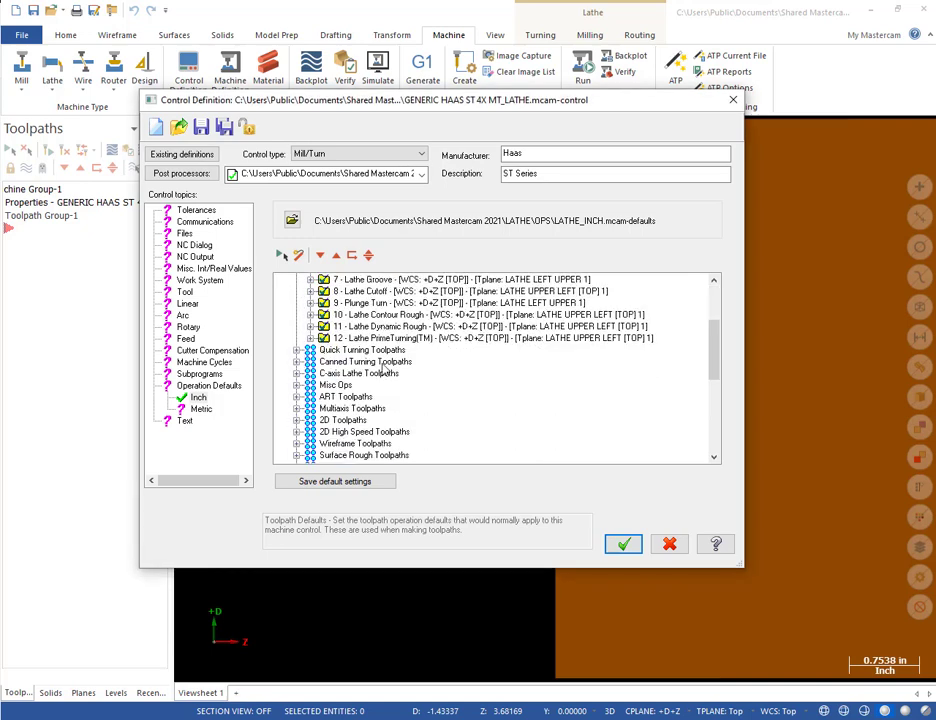
scroll(420, 377, "up", 3)
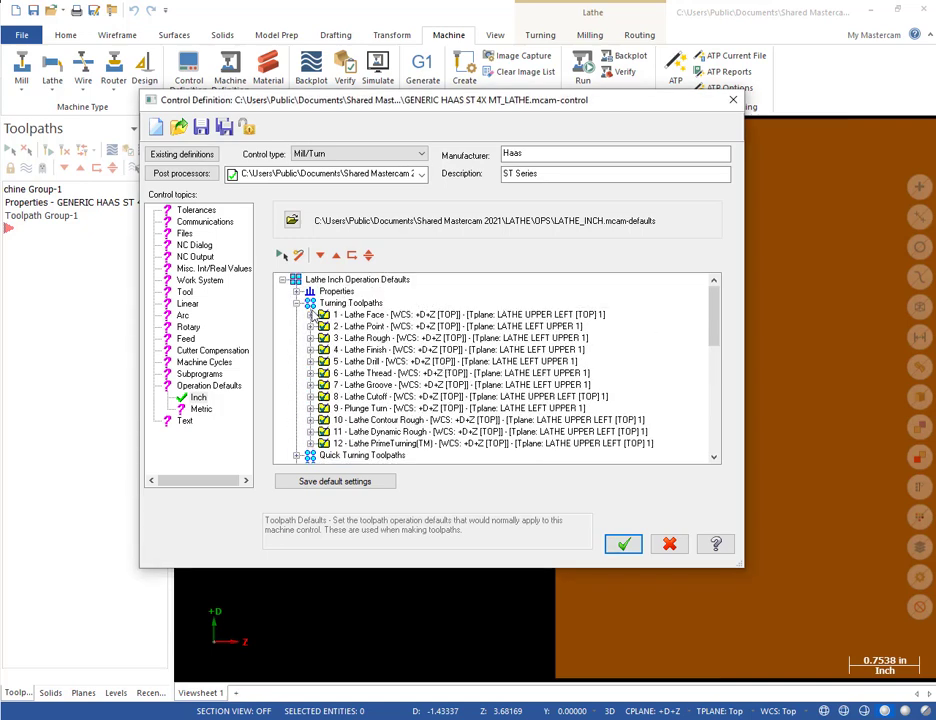
left_click(311, 315)
double_click(366, 326)
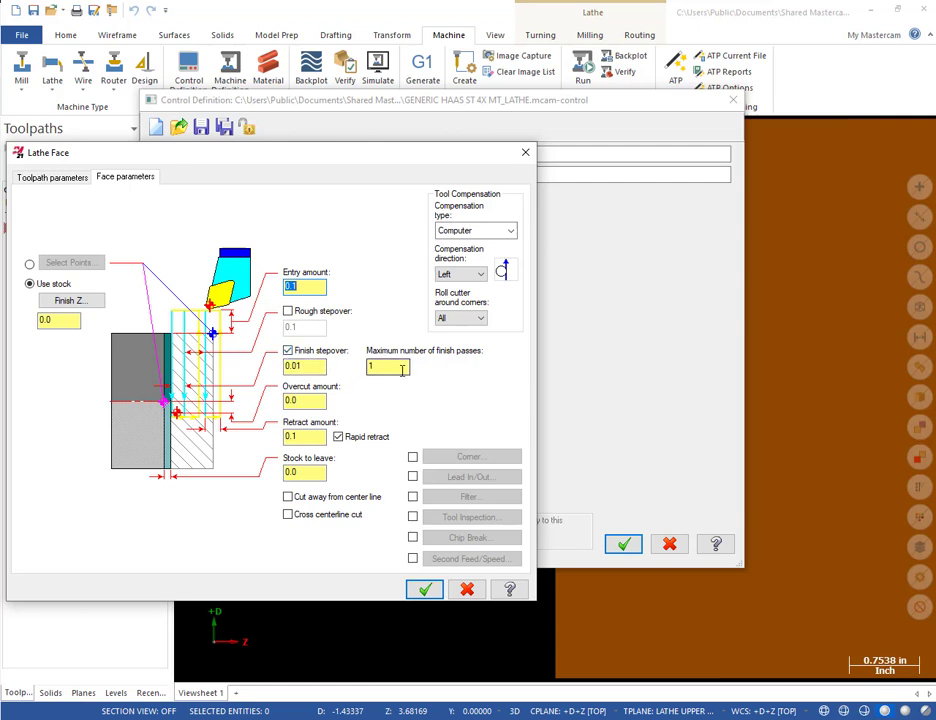
left_click(297, 367)
left_click(310, 370)
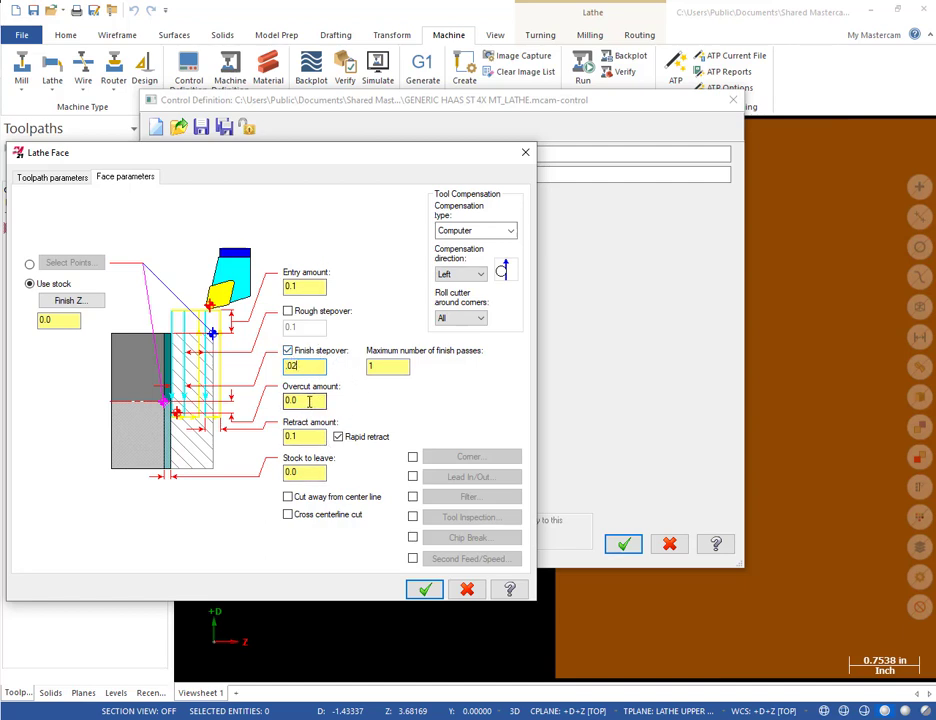
key("Tab")
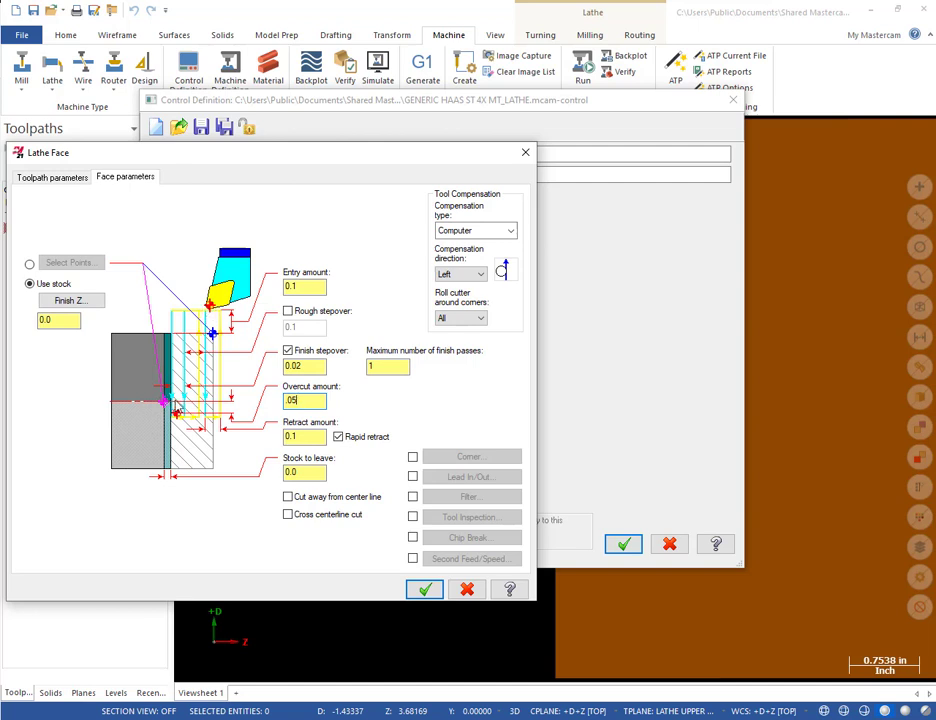
left_click(319, 438)
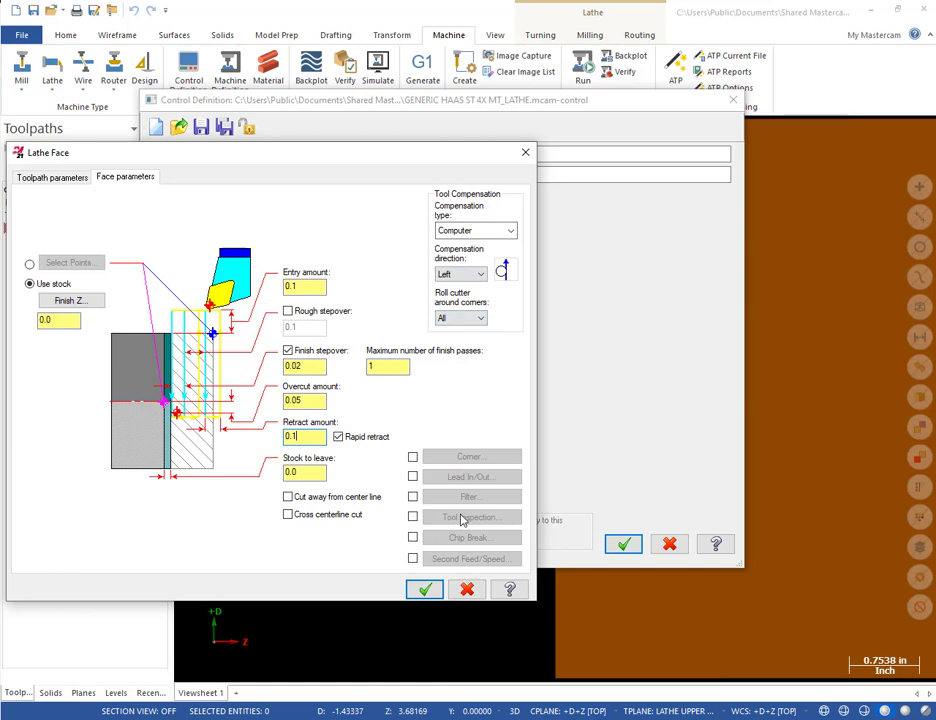
left_click(424, 589)
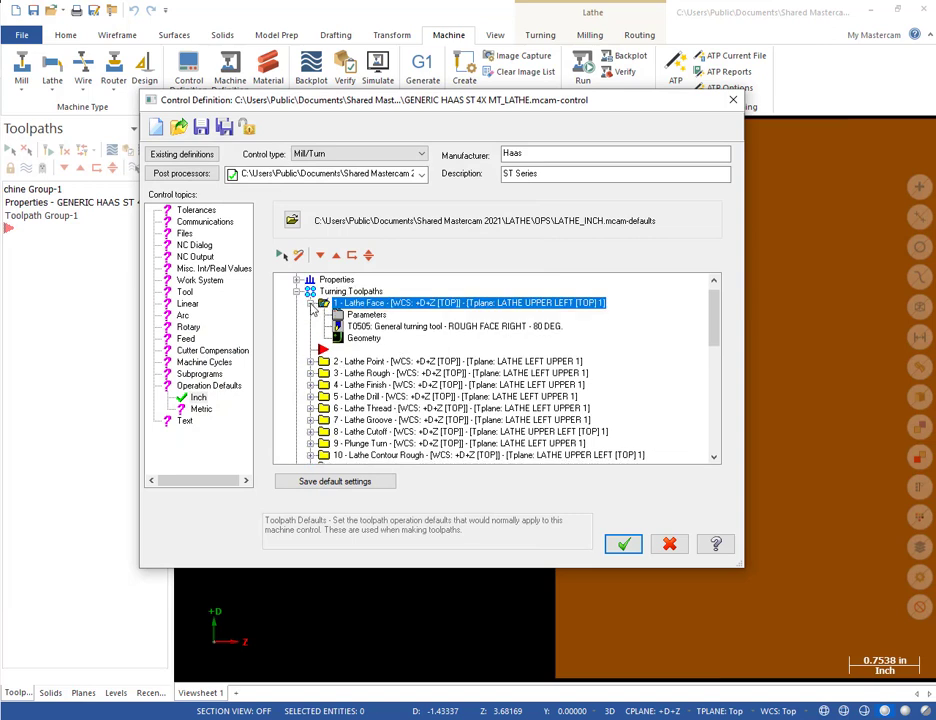
left_click(311, 303)
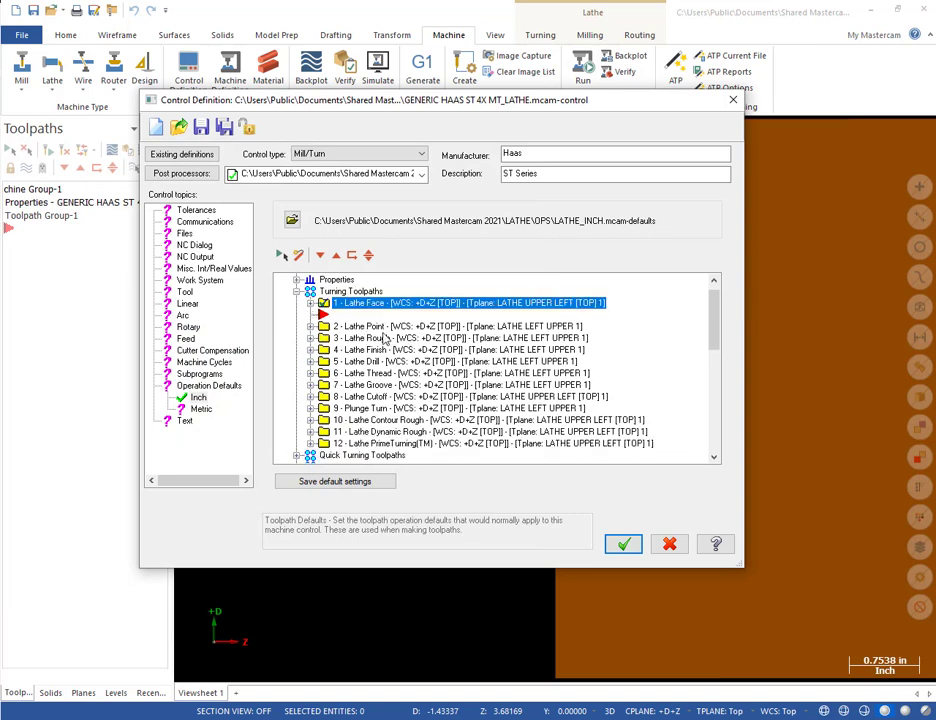
- In the Lathe Rough default parameters, set the minimum cut depth to 0.02
left_click(311, 339)
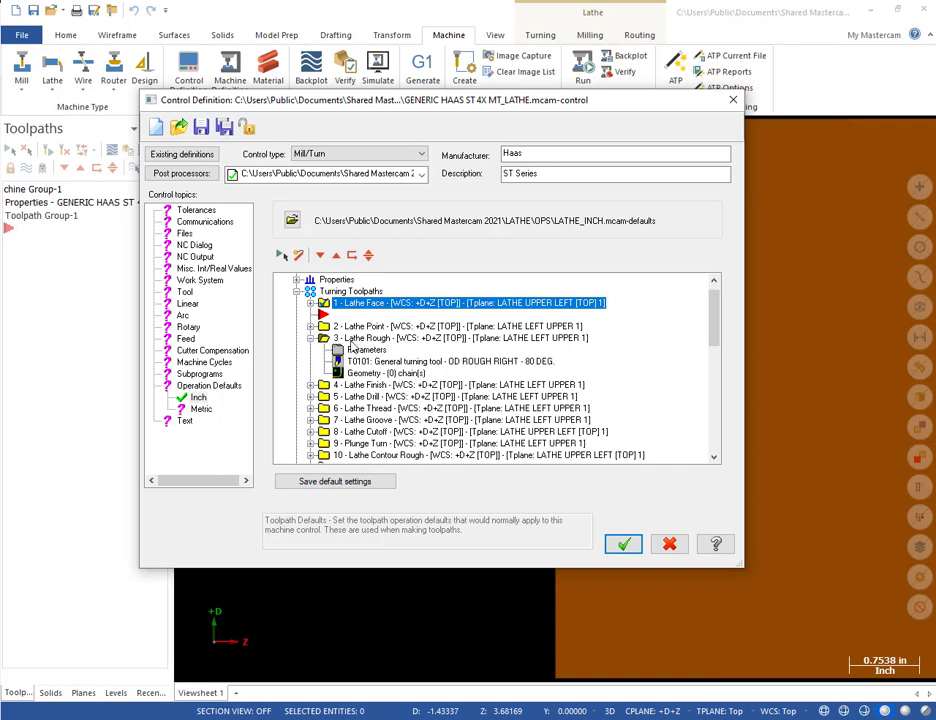
left_click(340, 350)
double_click(363, 352)
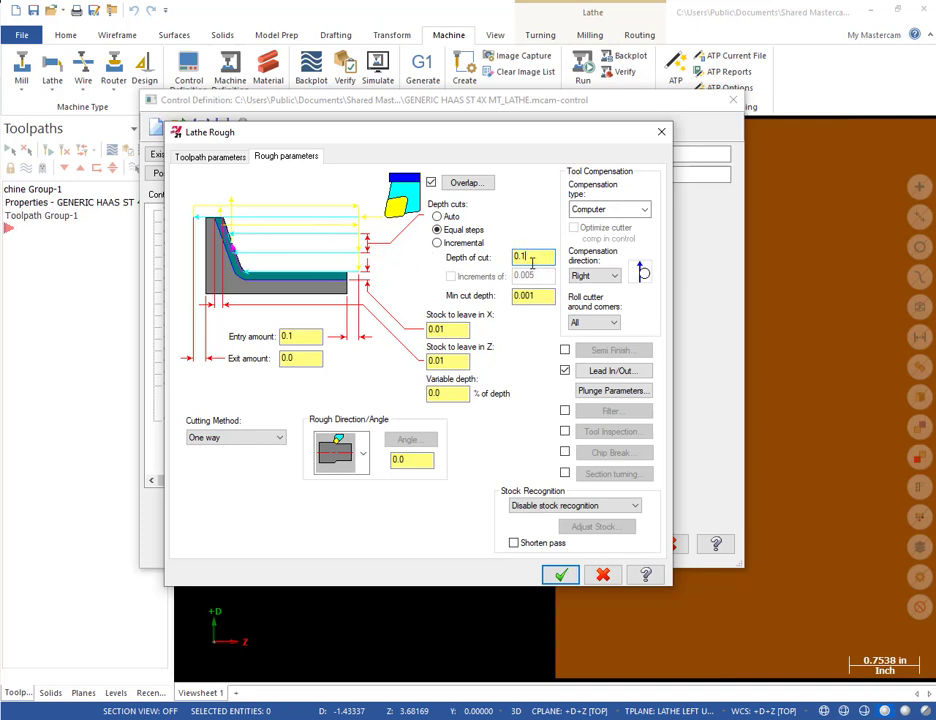
left_click(520, 257)
left_click(532, 254)
left_click_drag(539, 258, 505, 264)
left_click_drag(539, 298, 491, 295)
type(".02")
left_click_drag(538, 296, 500, 296)
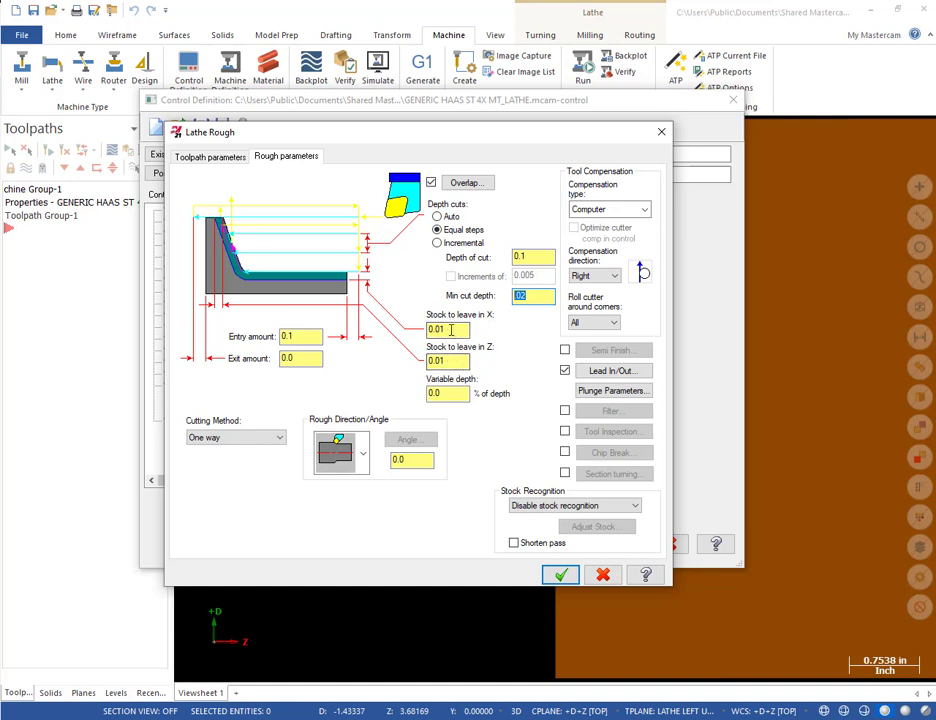
- Set the Lathe Rough default stock to leave in Z to 0.005
key("Tab")
key("Tab")
type(".00")
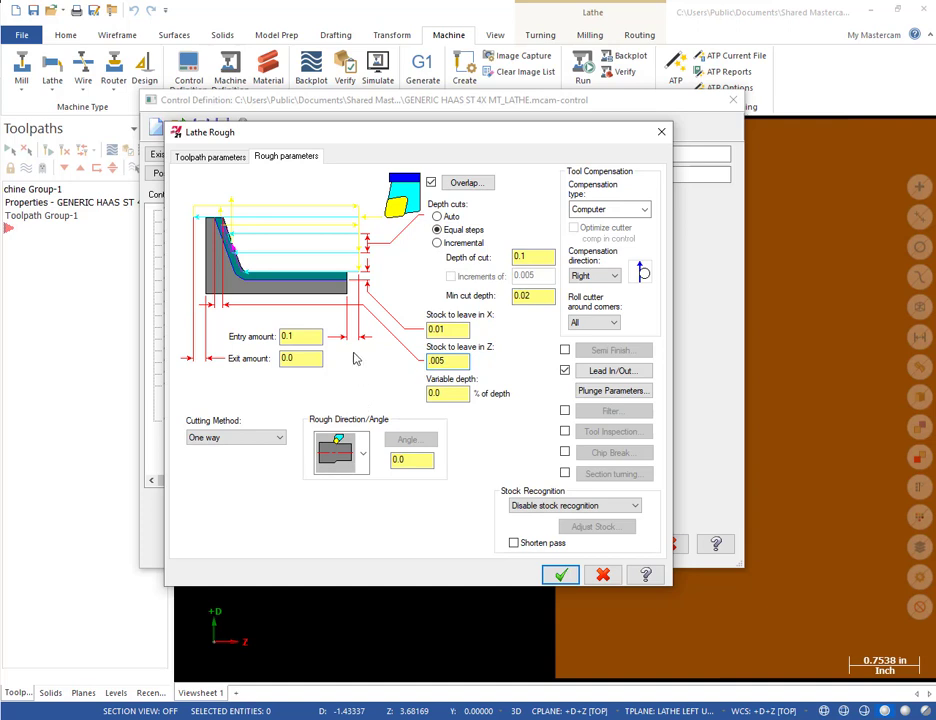
double_click(287, 337)
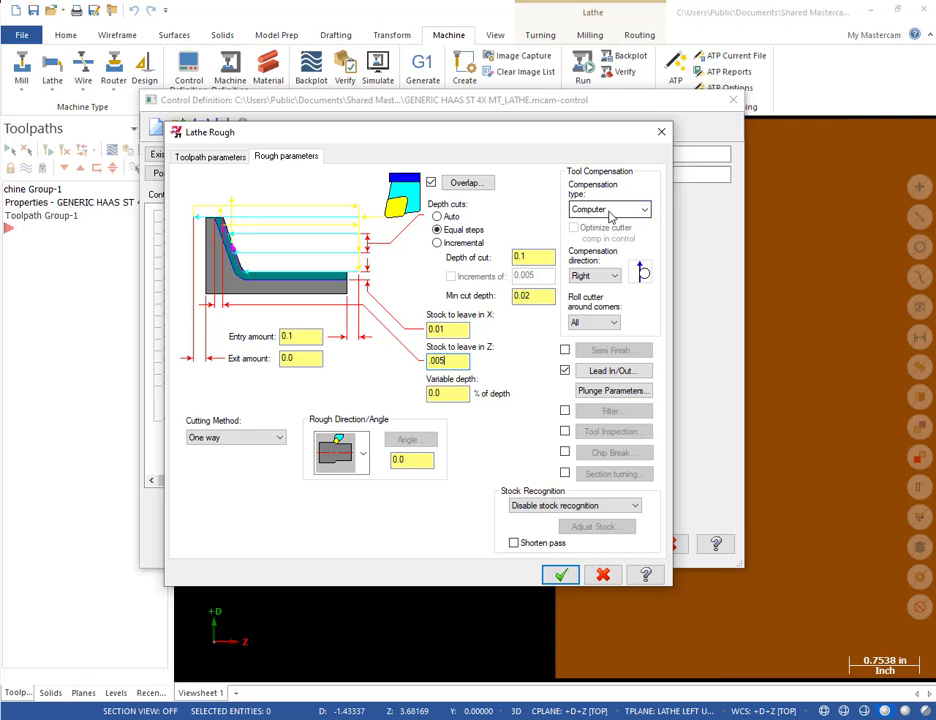
- Extend the end of the contour by 0.15 in the Lathe Rough lead-out defaults
left_click(598, 373)
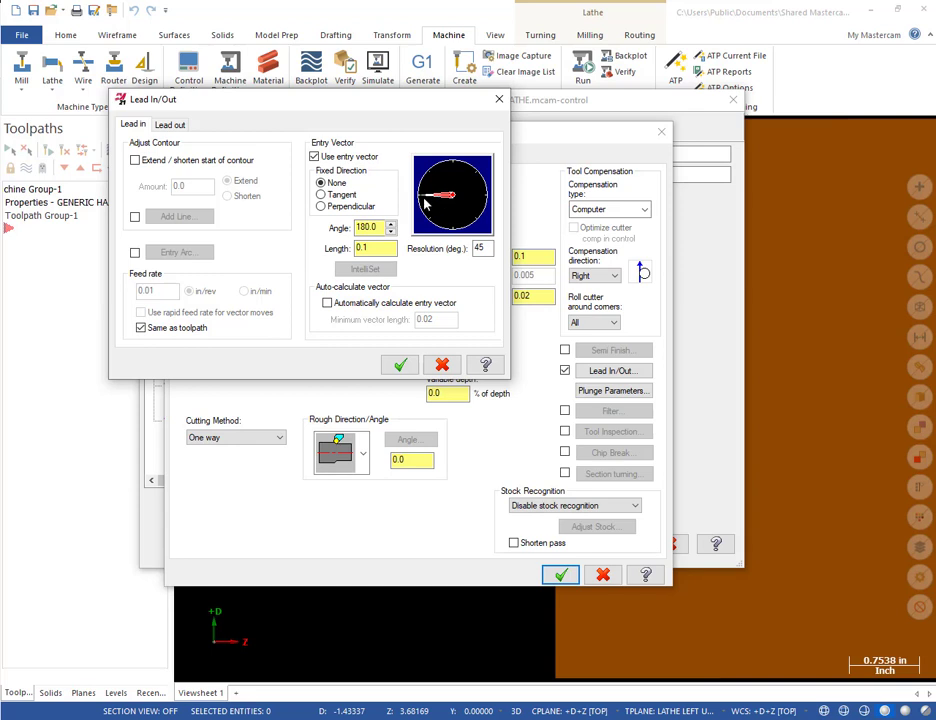
left_click(169, 124)
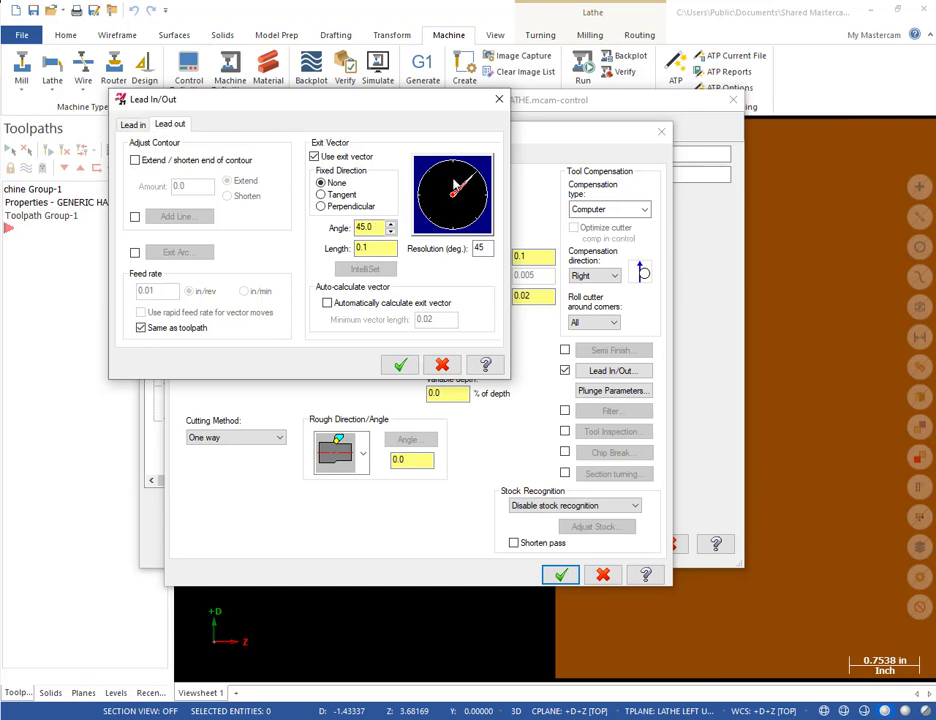
left_click(135, 161)
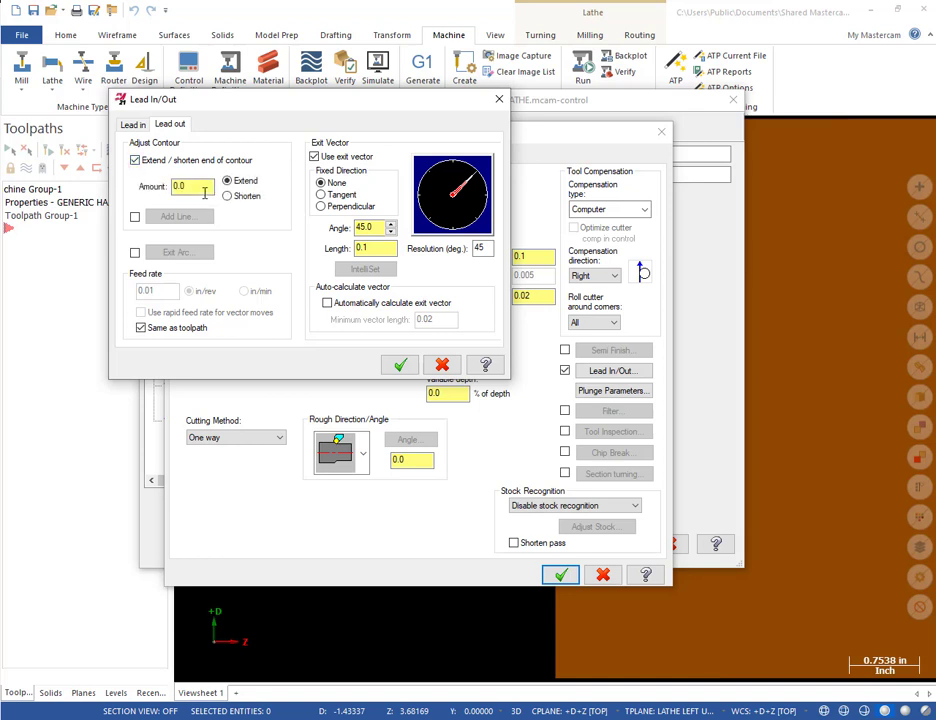
double_click(172, 189)
left_click(401, 366)
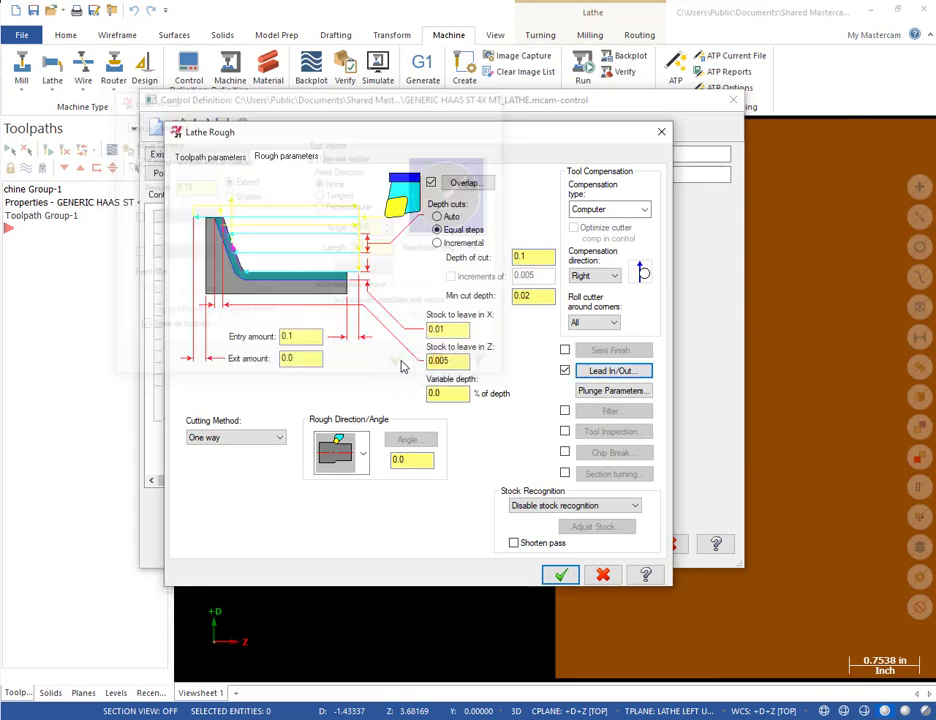
- Set the Lathe Rough stock recognition to Use stock for outer boundary and accept the rough parameters
left_click(595, 390)
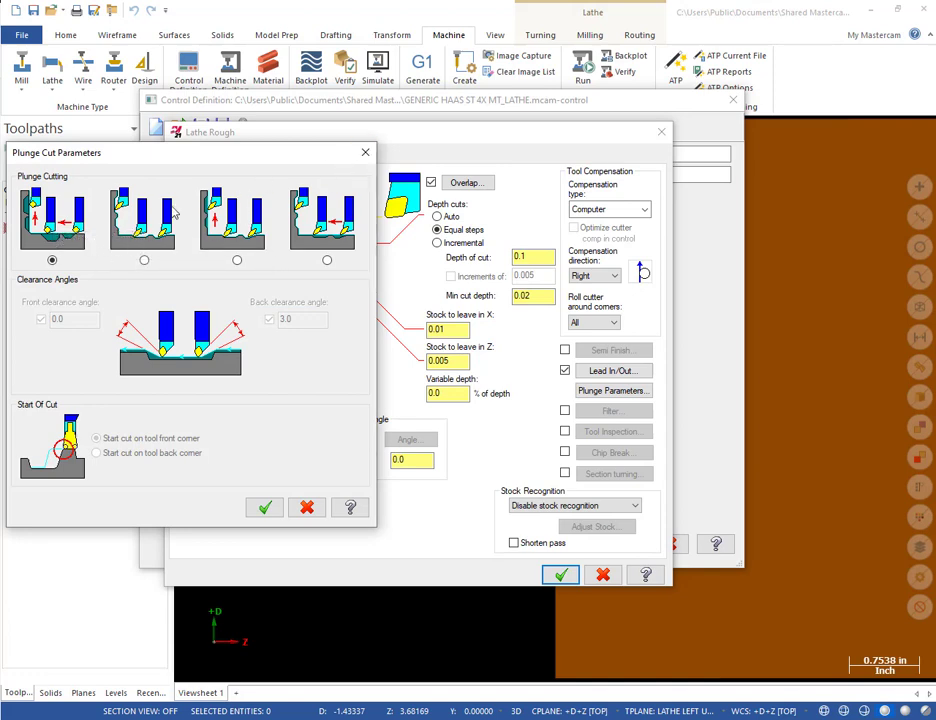
left_click(365, 153)
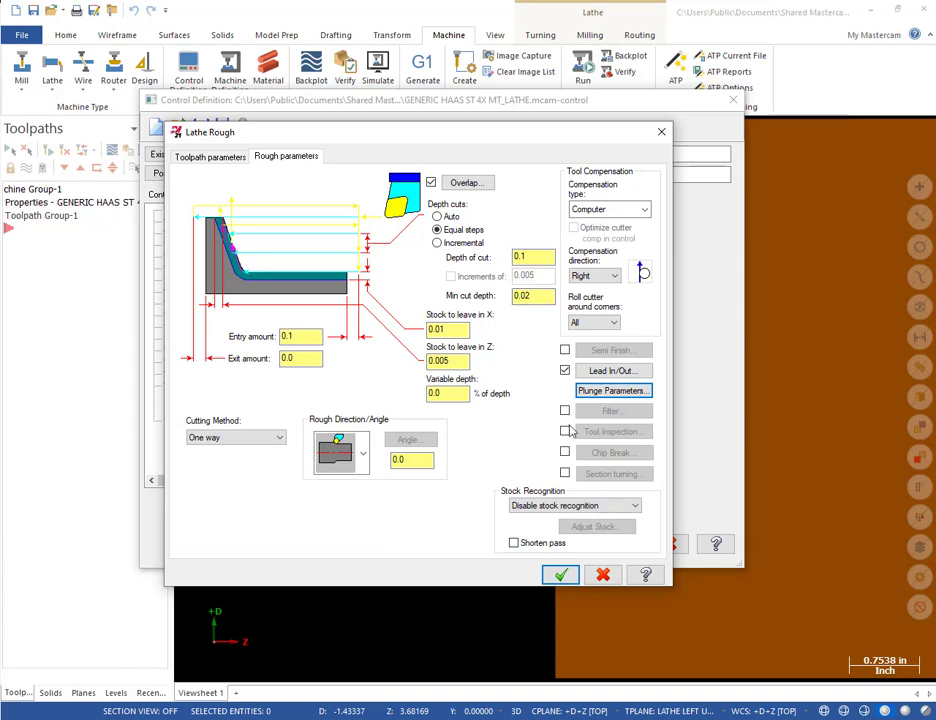
left_click(572, 505)
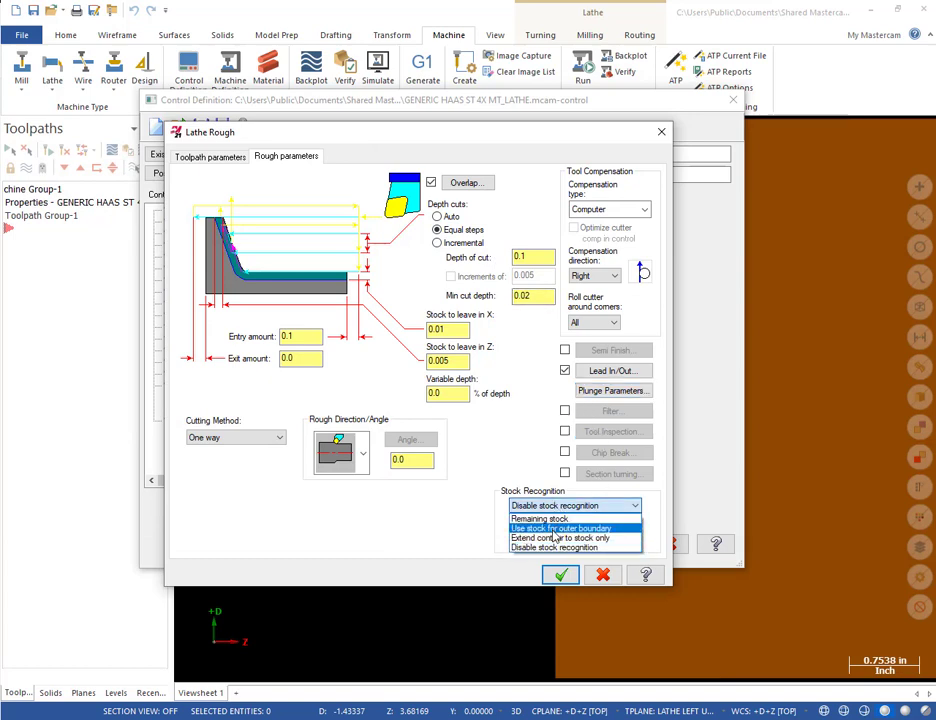
left_click(558, 529)
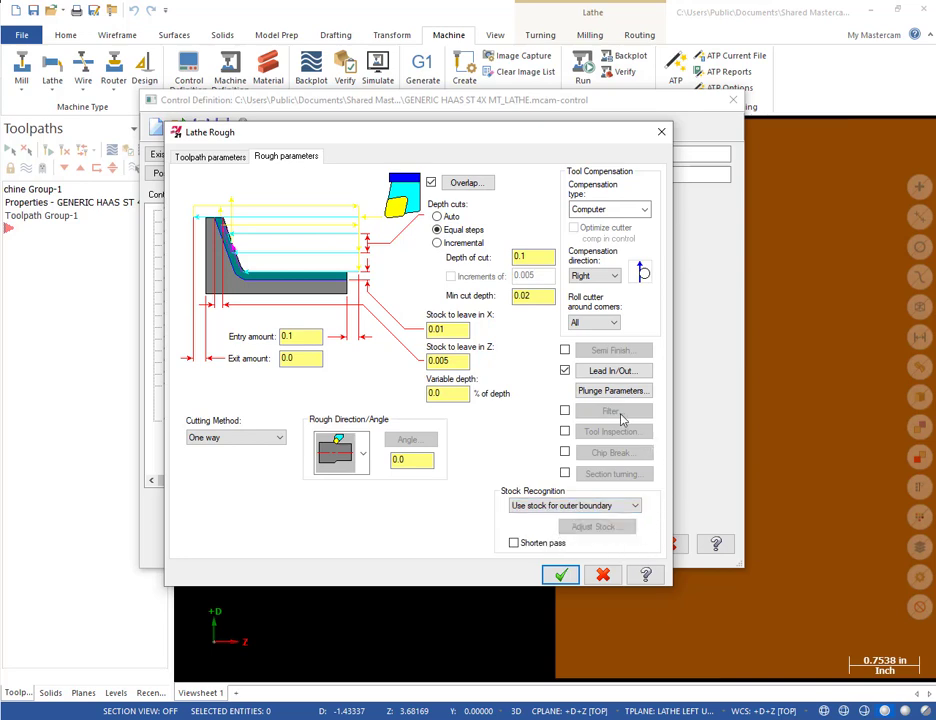
left_click(561, 574)
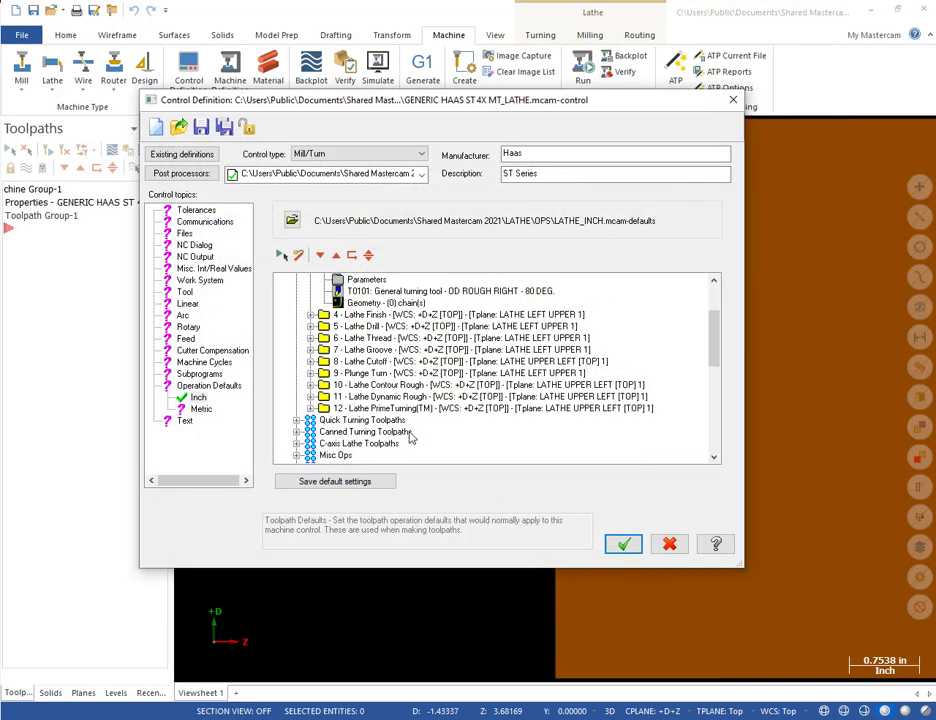
- Extend the end of the contour by 0.15 in the Lathe Finish lead-out defaults
left_click(311, 315)
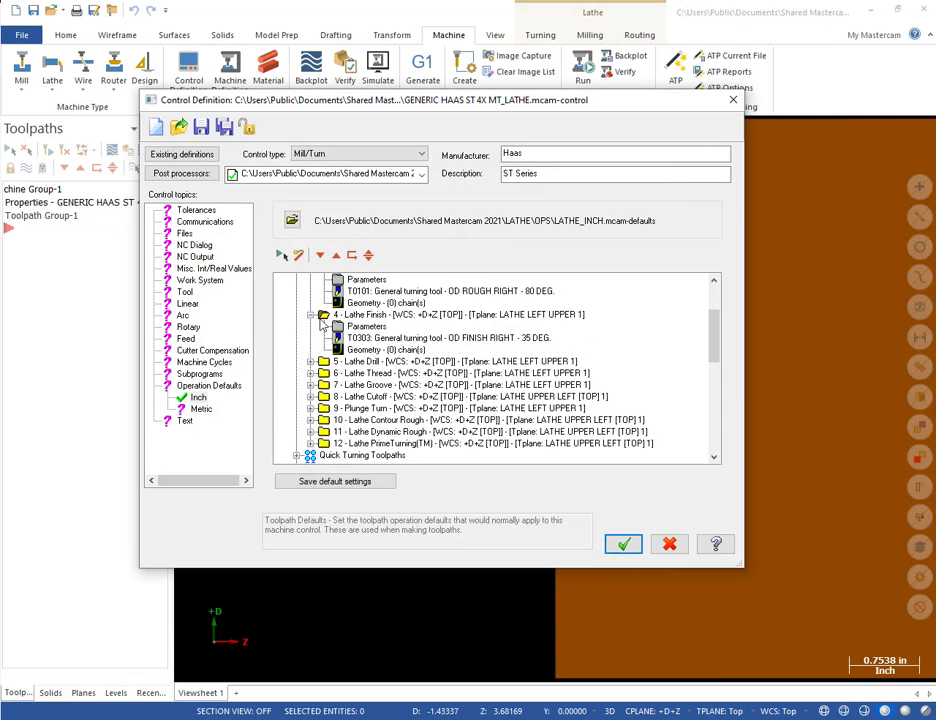
left_click(346, 327)
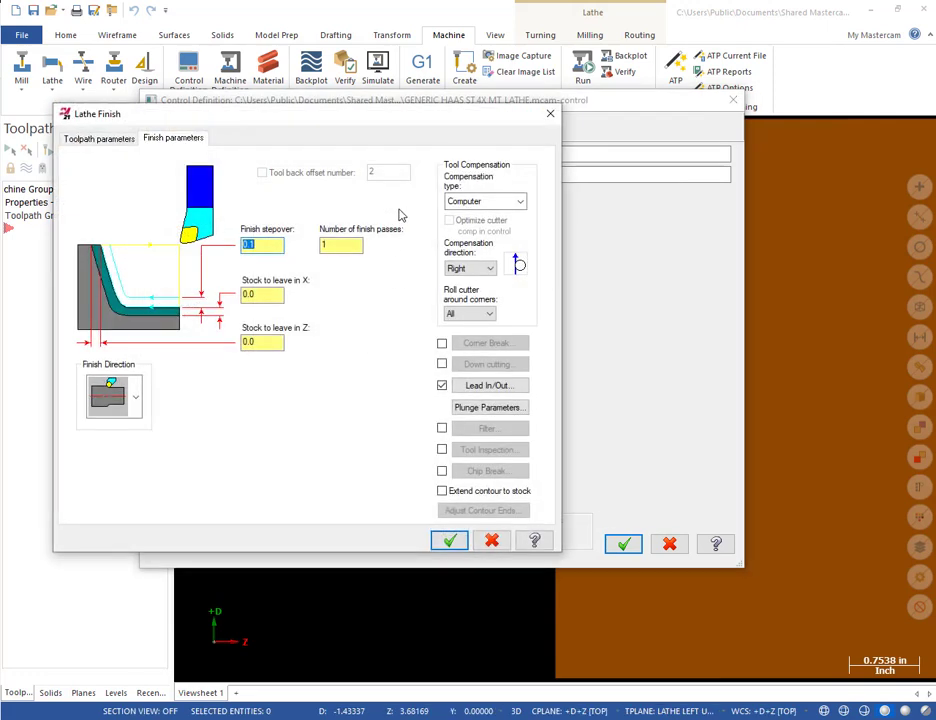
left_click(480, 386)
left_click(170, 124)
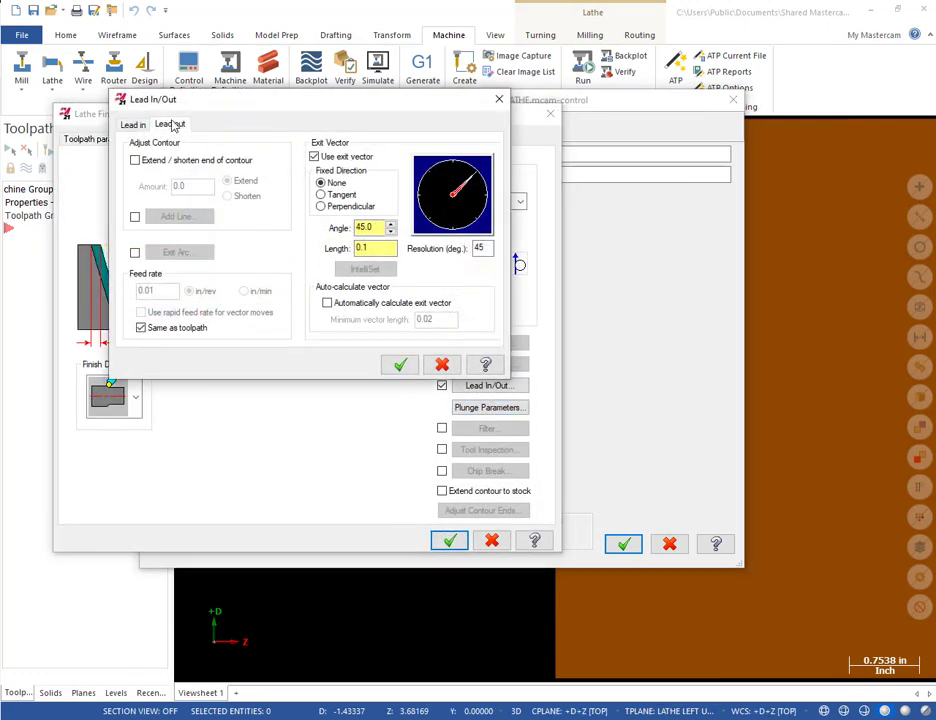
left_click(135, 160)
right_click(170, 210)
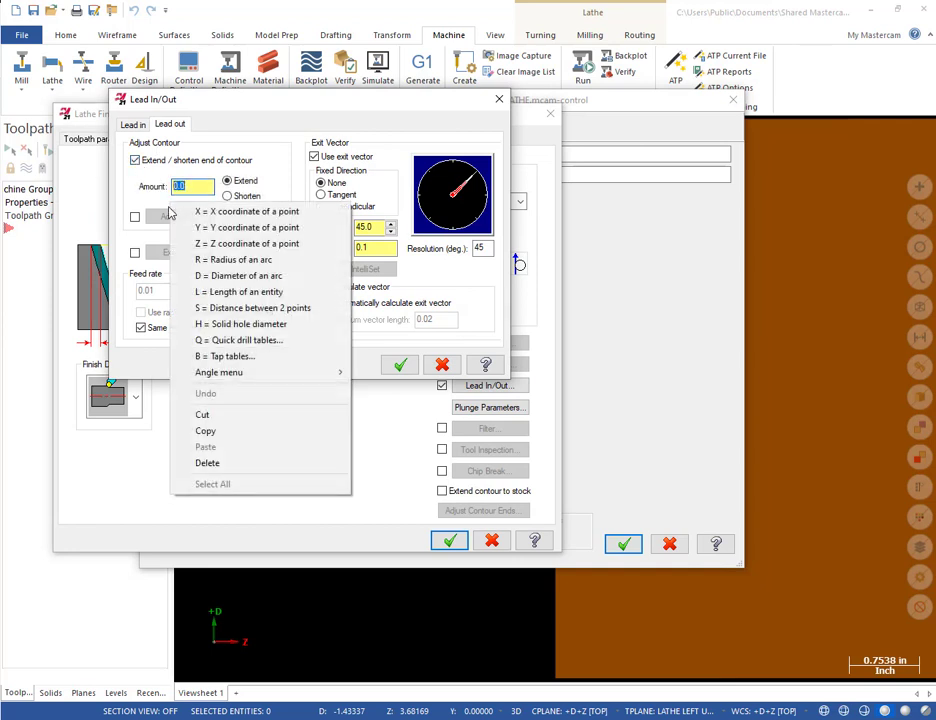
left_click(191, 187)
left_click_drag(191, 187, 132, 189)
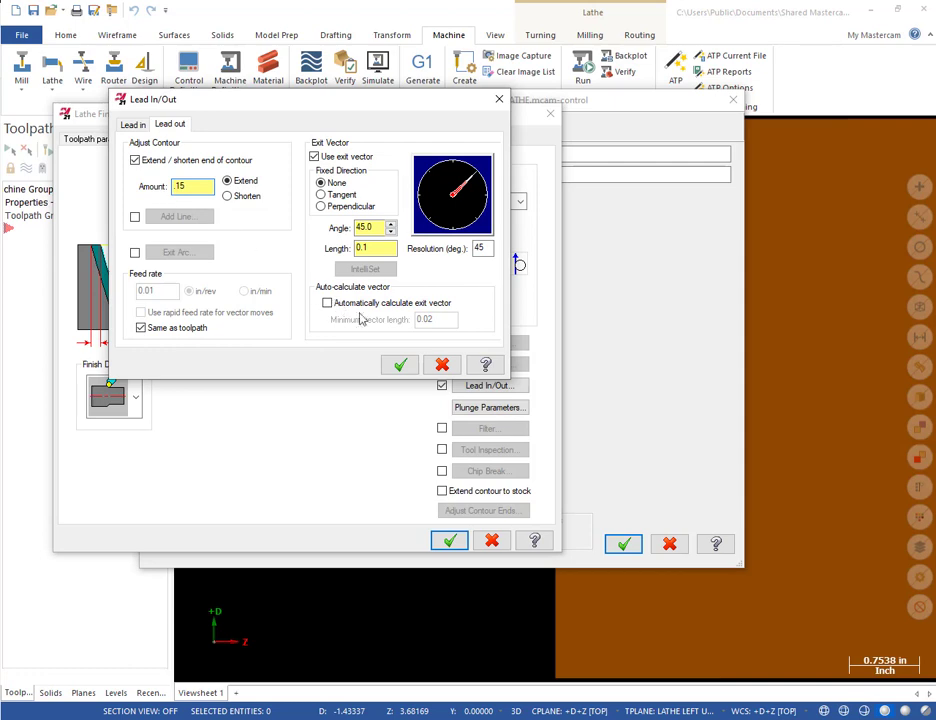
left_click(400, 364)
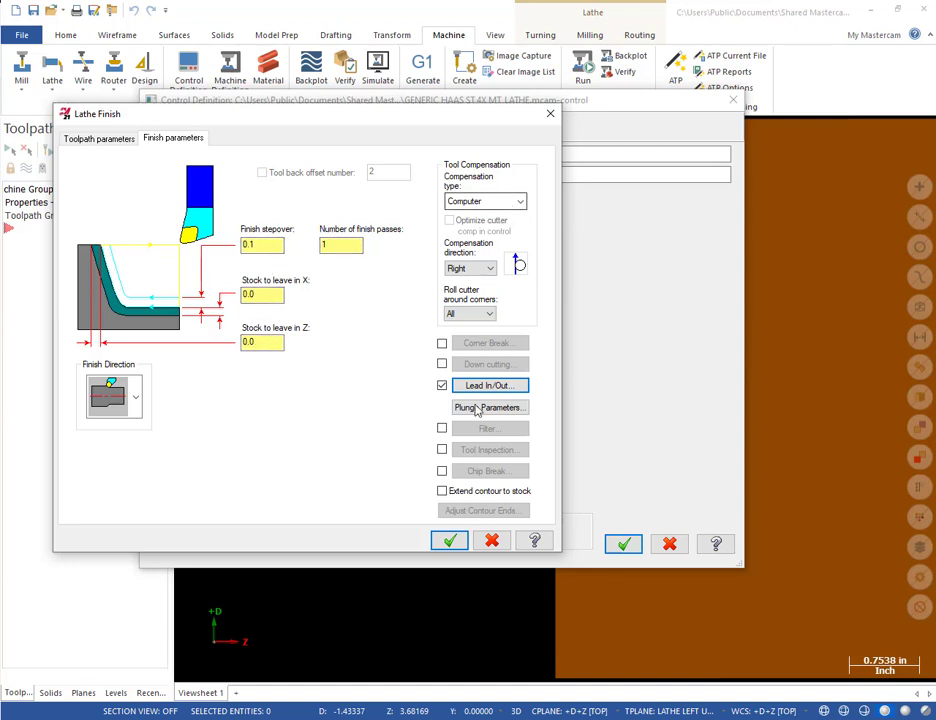
- Enable corner break with radius corners in the Lathe Finish defaults and accept the finish parameters
left_click(442, 343)
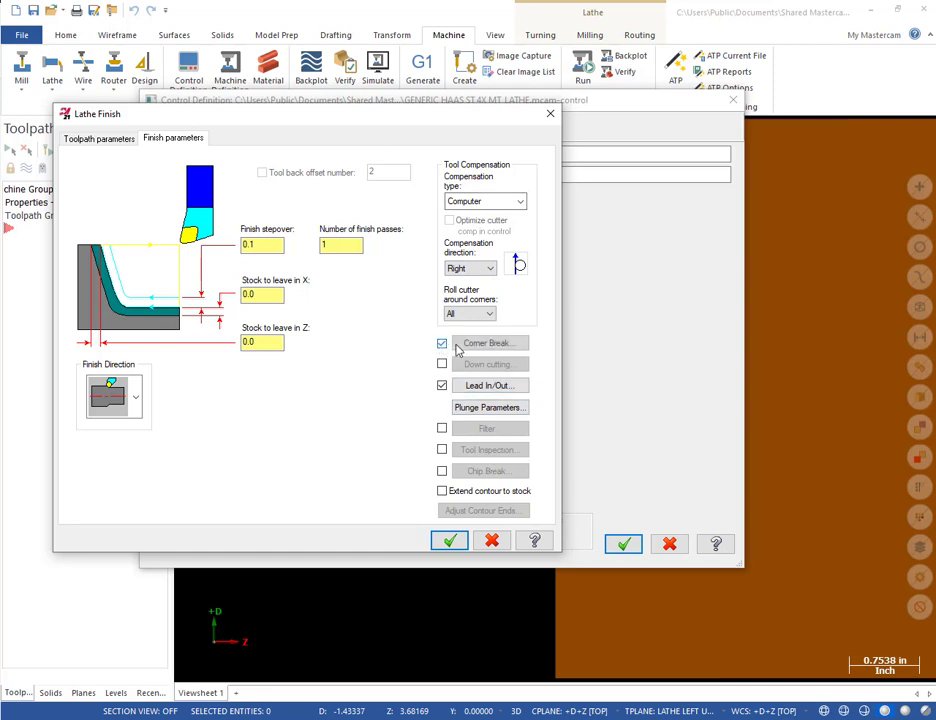
left_click(487, 343)
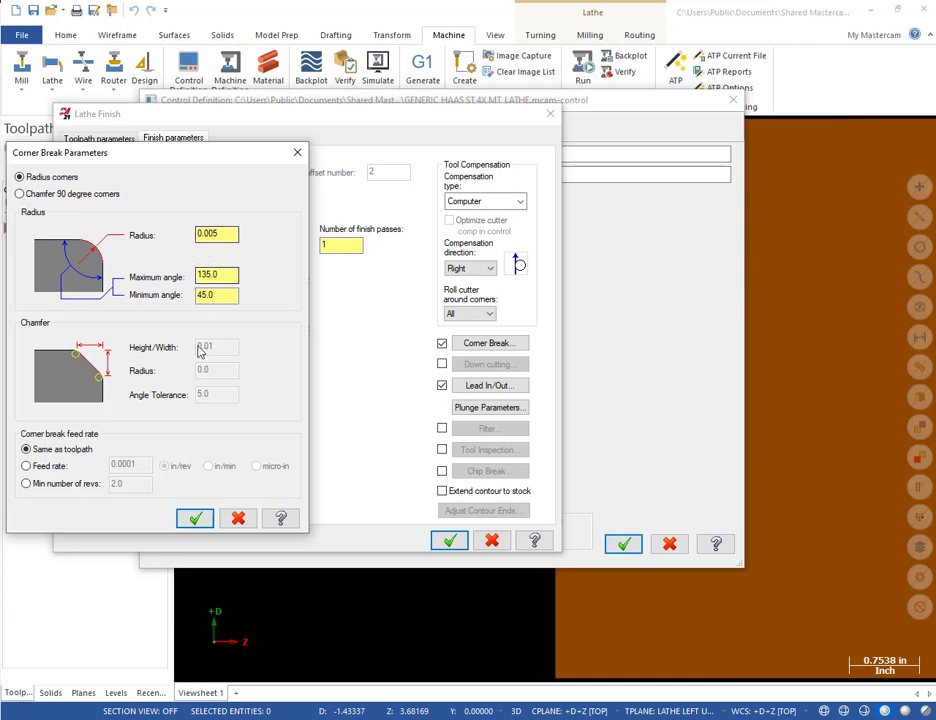
left_click(195, 519)
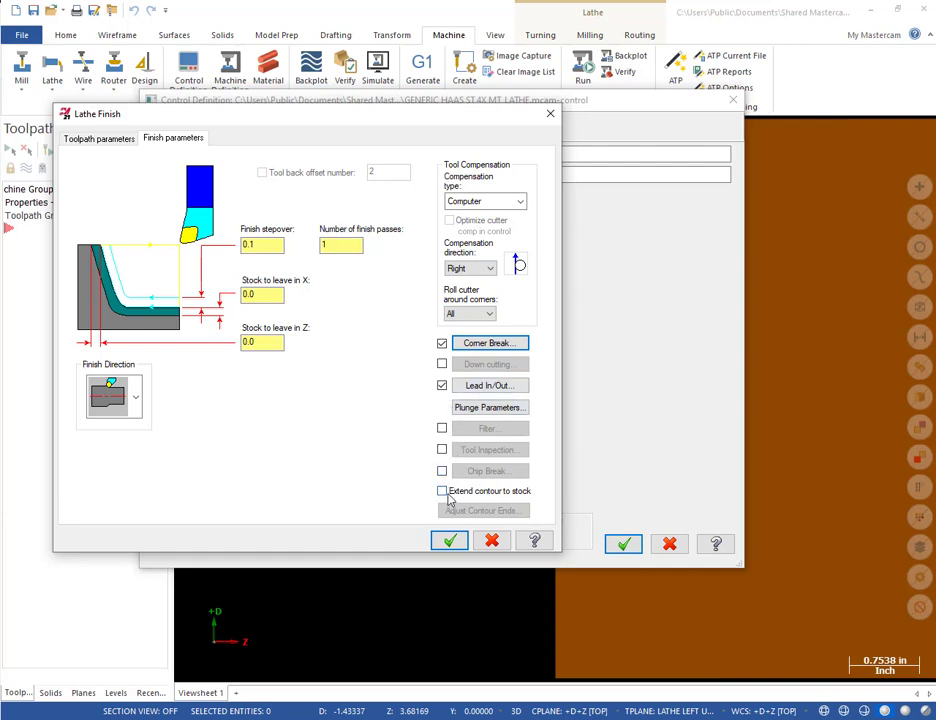
left_click(449, 541)
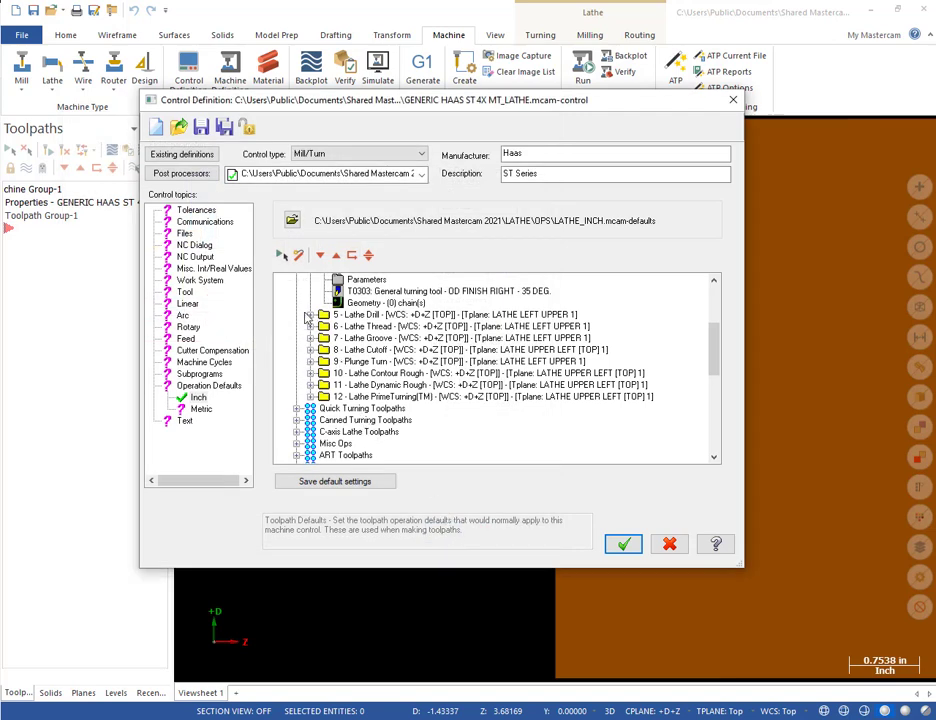
- Set the Lathe Drill default depth, clearance and retract to absolute, turn the clearance off, and accept the drill parameters
left_click(311, 315)
double_click(344, 330)
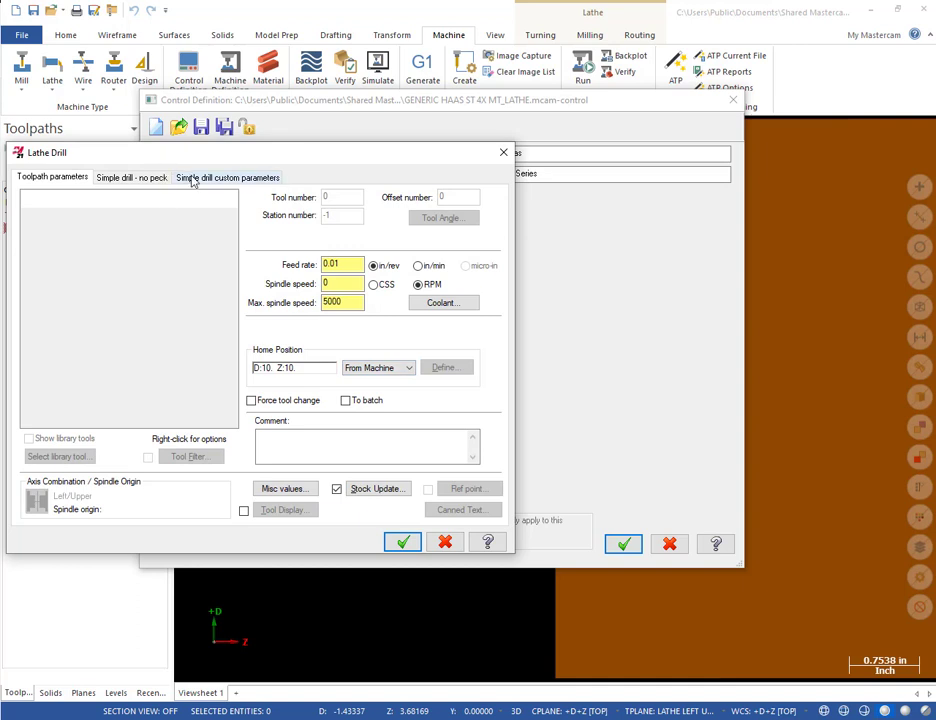
left_click(131, 177)
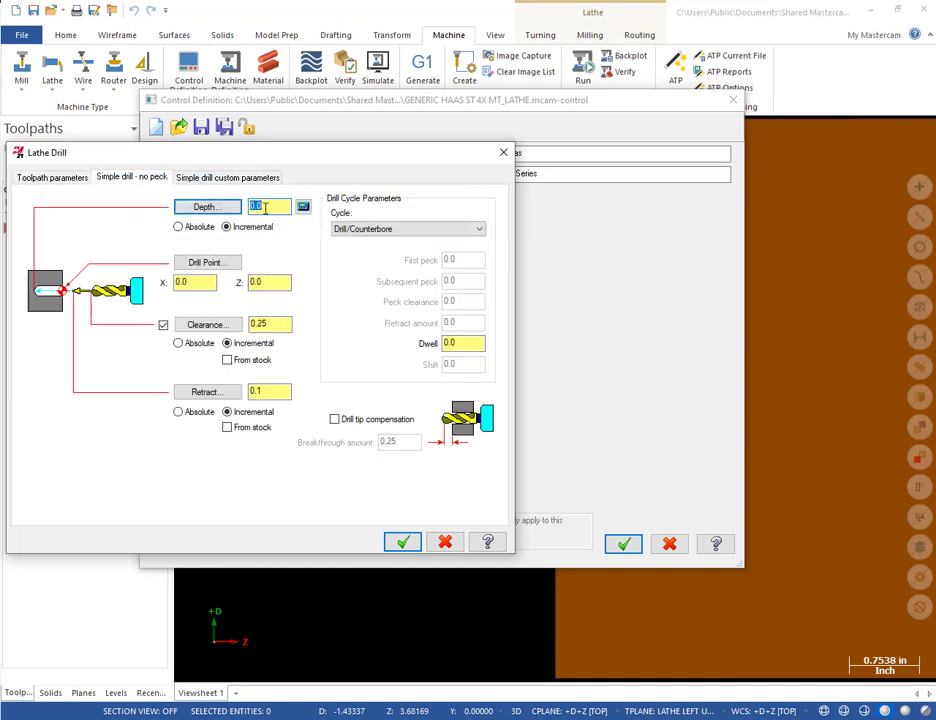
left_click(178, 226)
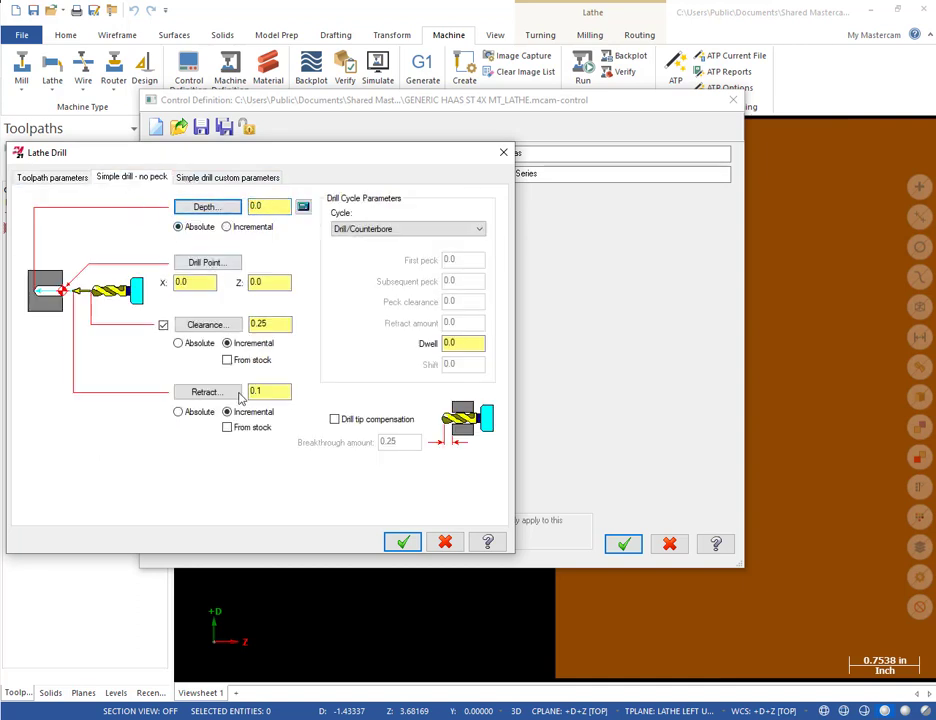
left_click(178, 343)
left_click(178, 412)
left_click(163, 325)
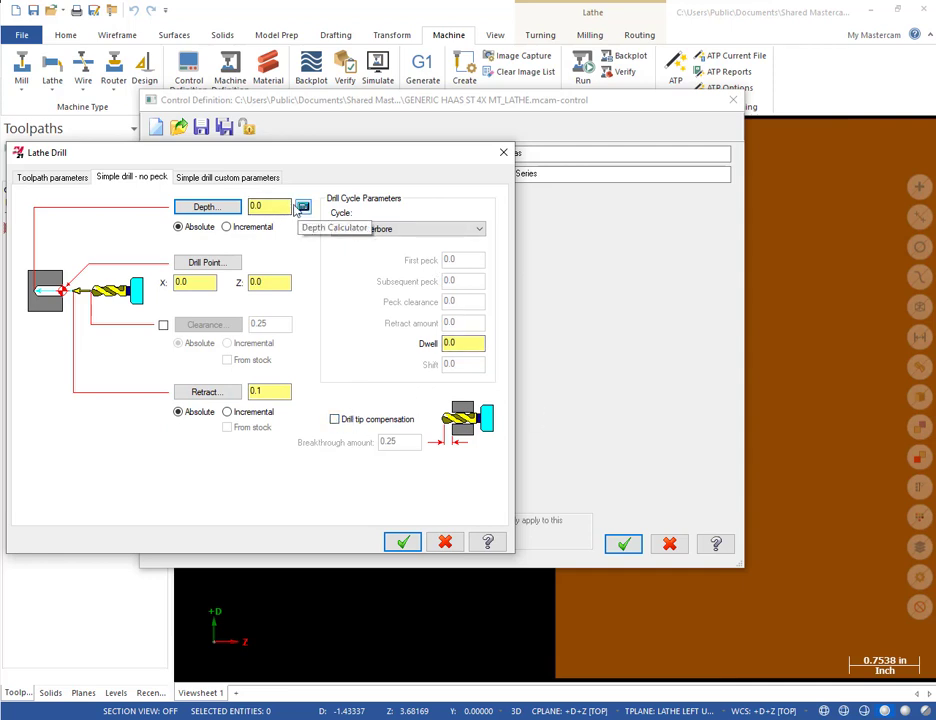
left_click(234, 178)
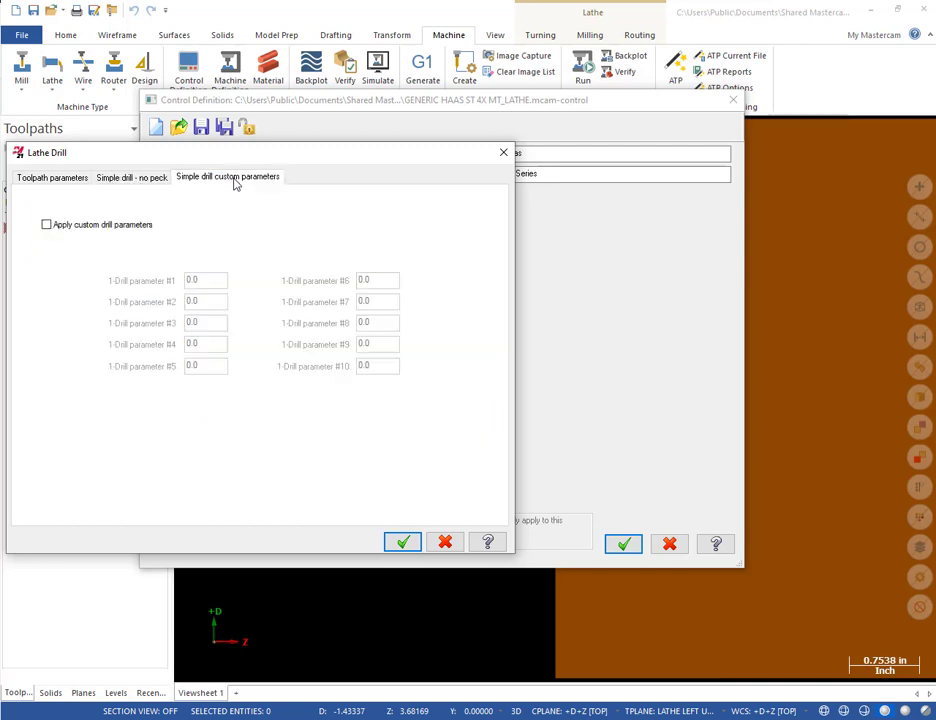
left_click(403, 543)
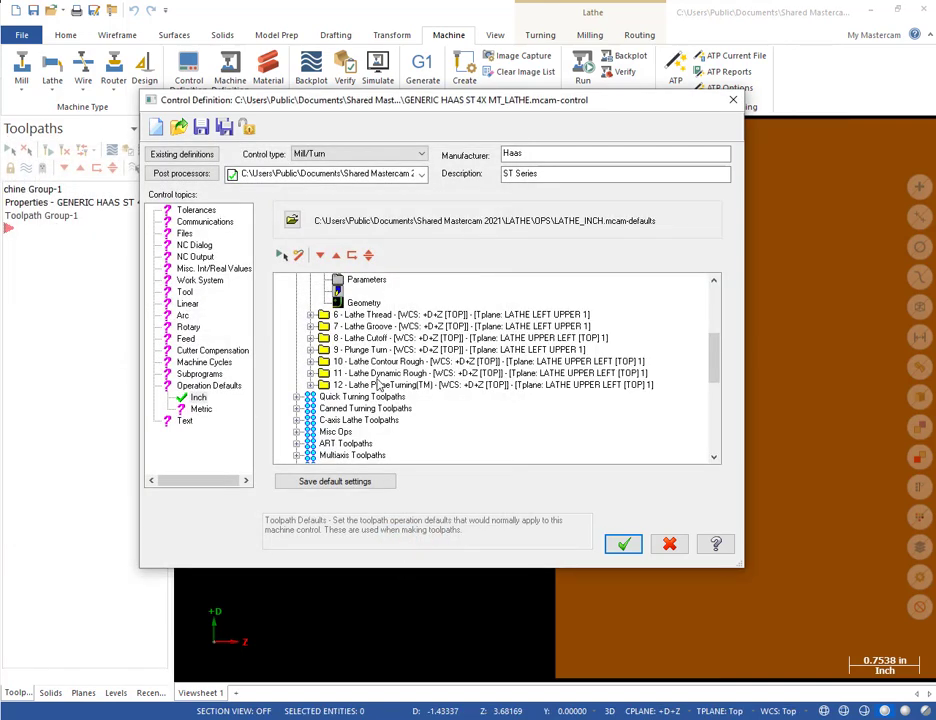
- Examine the thread shape and thread cut parameters in the Lathe Thread defaults, leaving without saving changes
left_click(311, 316)
left_click(342, 328)
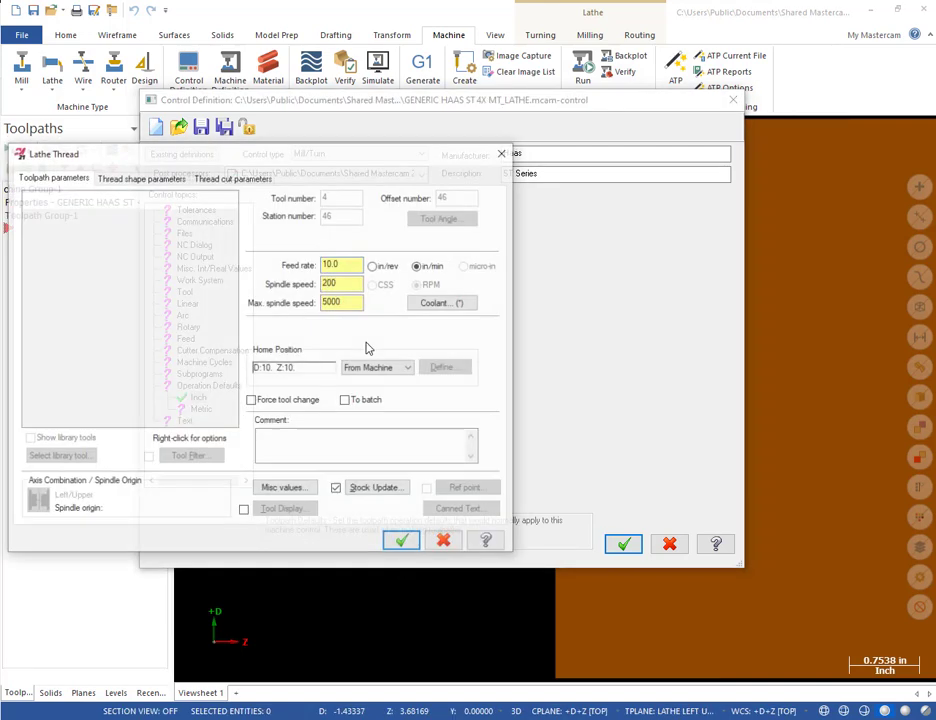
left_click(163, 178)
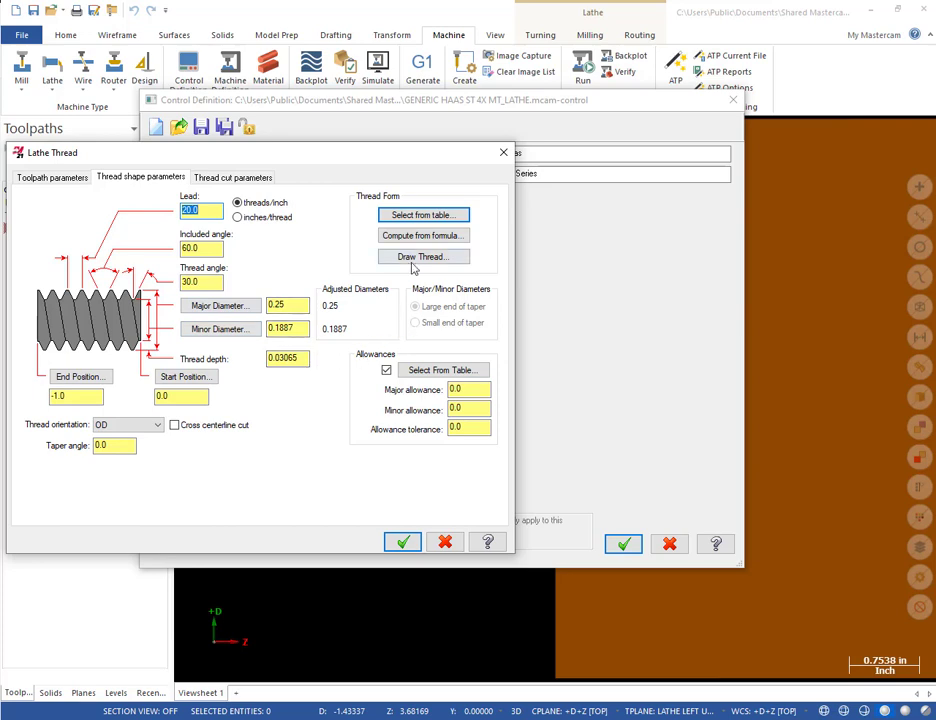
left_click(233, 177)
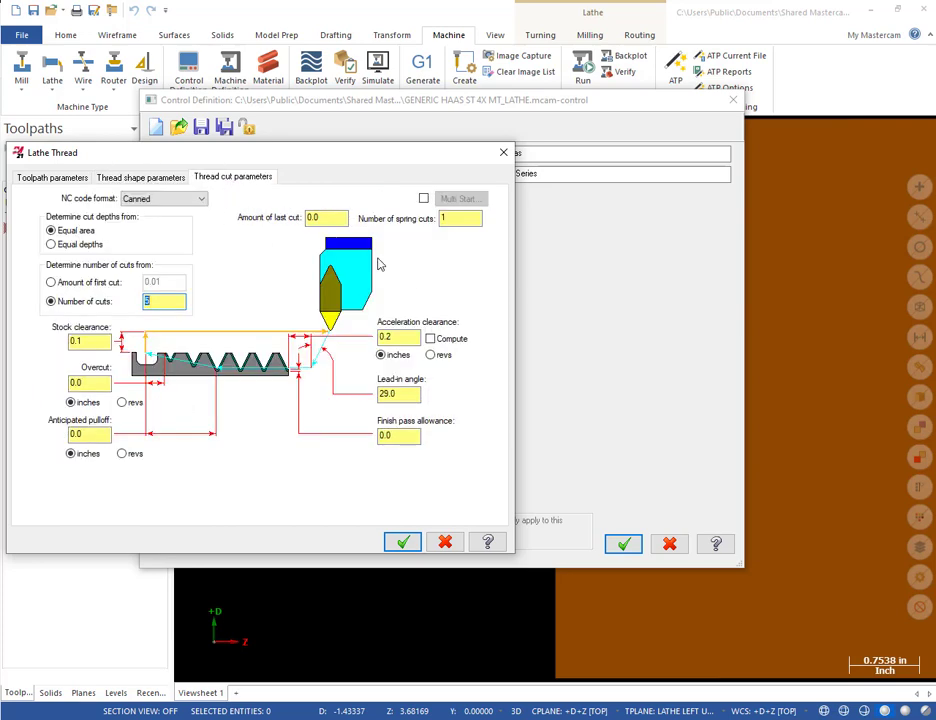
left_click(446, 542)
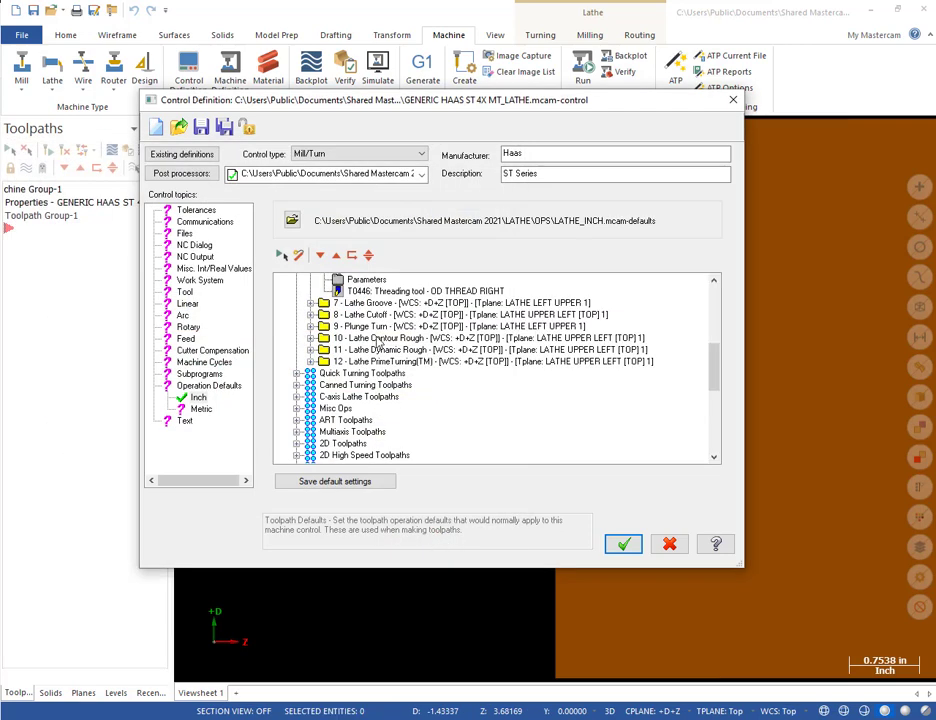
- Enable Use stock for outer boundary in the Lathe Groove shape defaults and accept the groove parameters
left_click(311, 304)
left_click(337, 316)
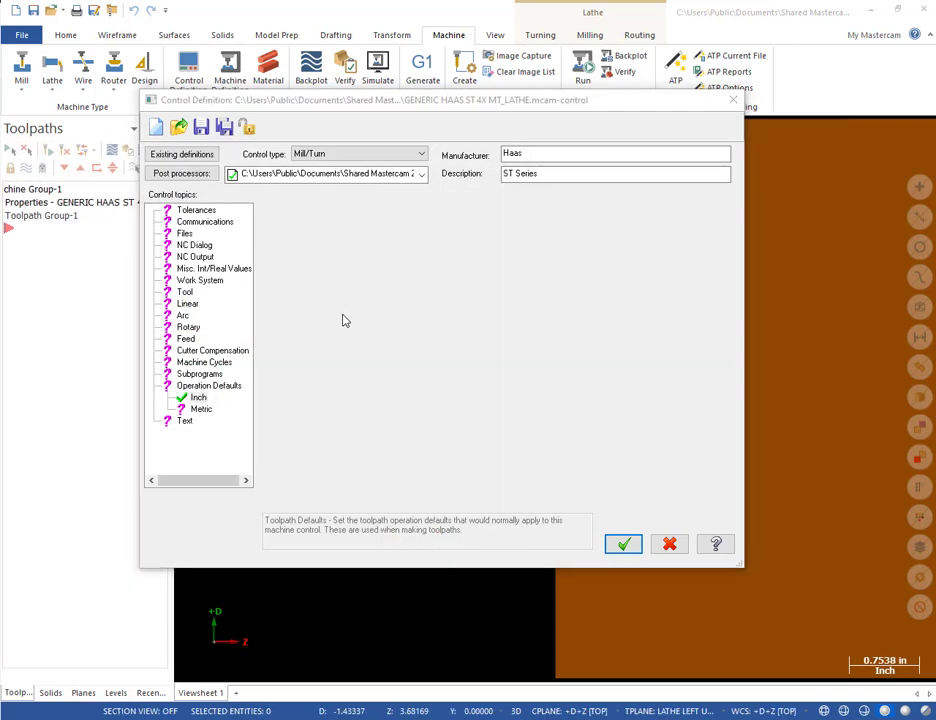
left_click(147, 178)
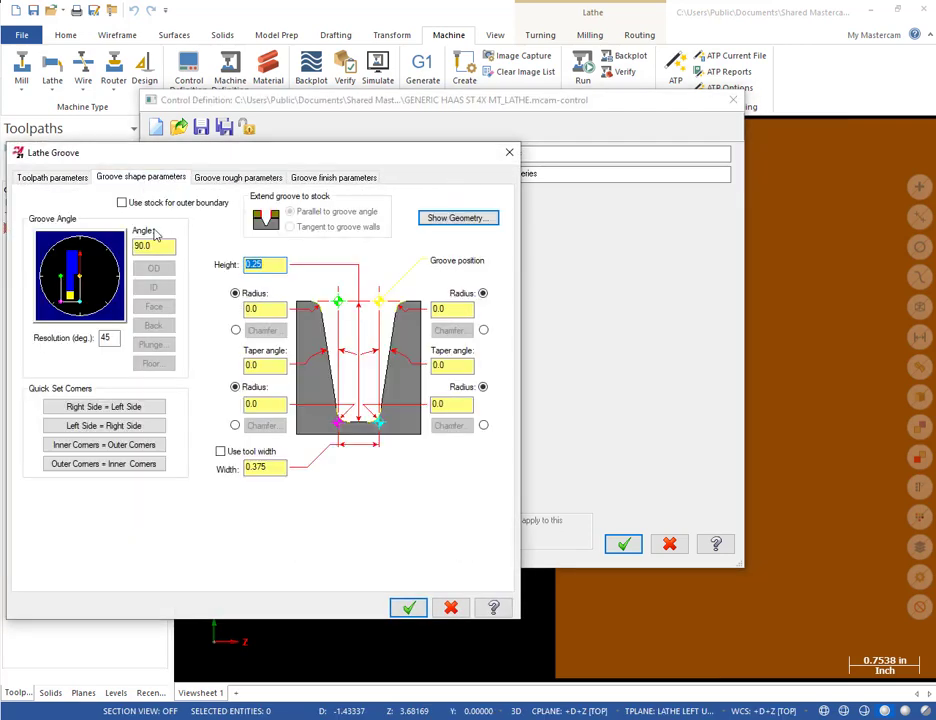
left_click(122, 203)
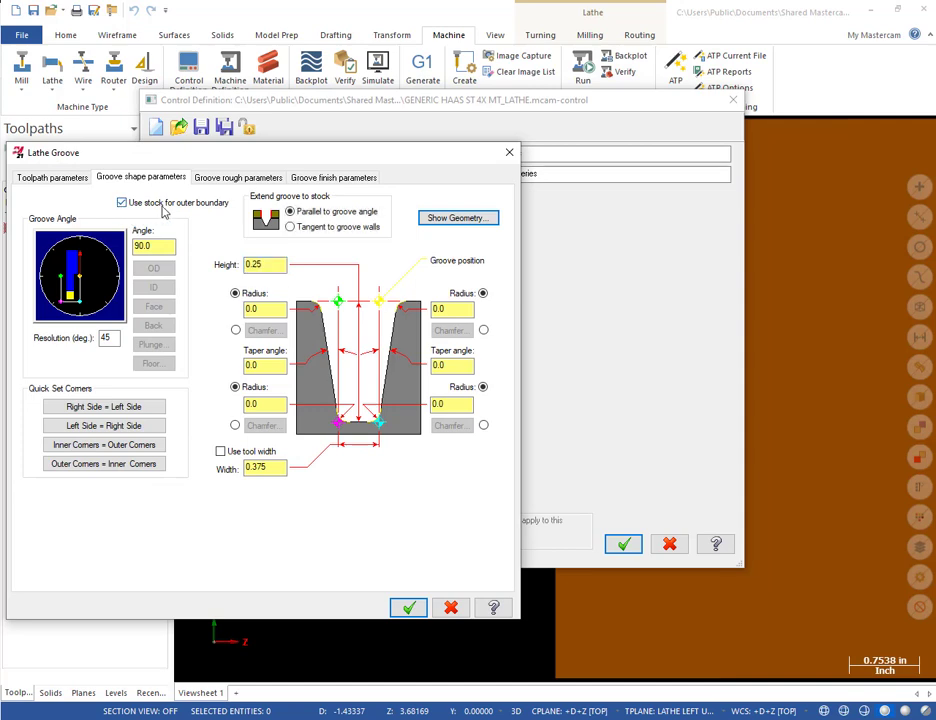
left_click(238, 178)
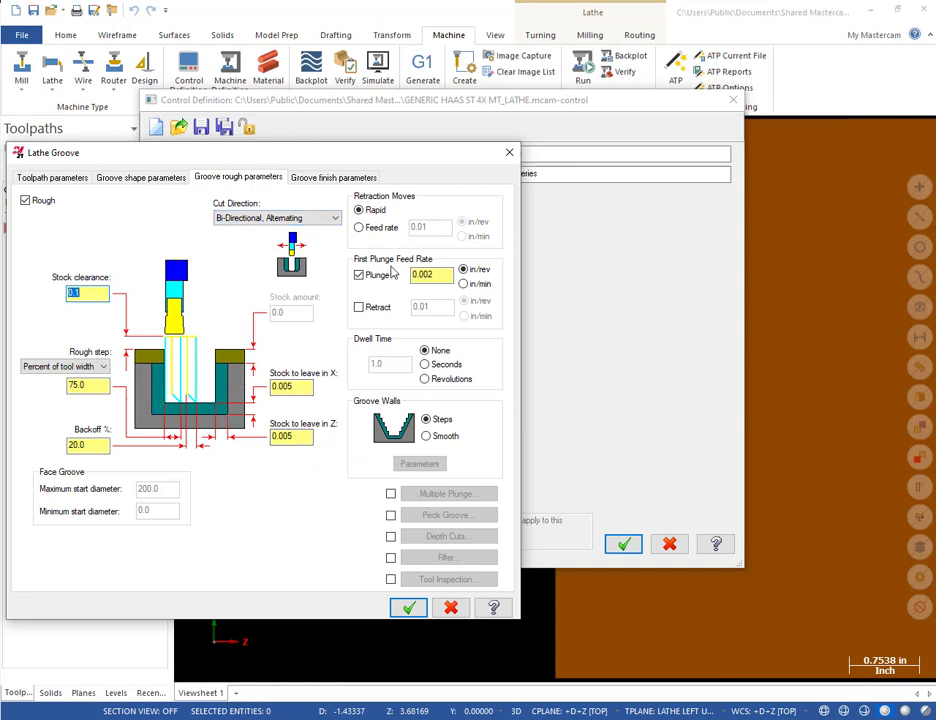
left_click(333, 177)
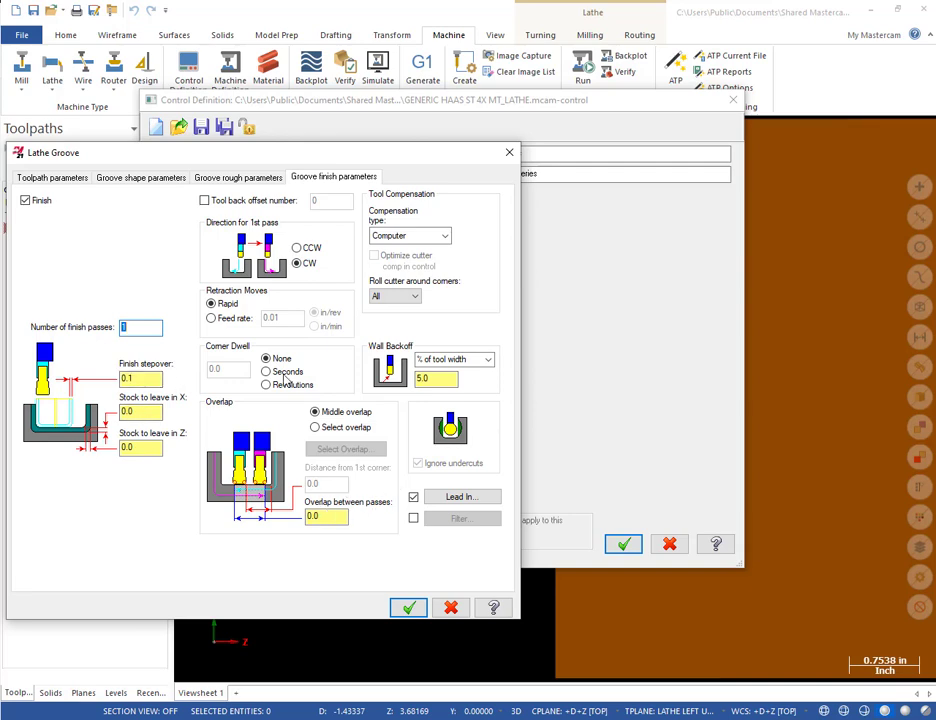
left_click(407, 609)
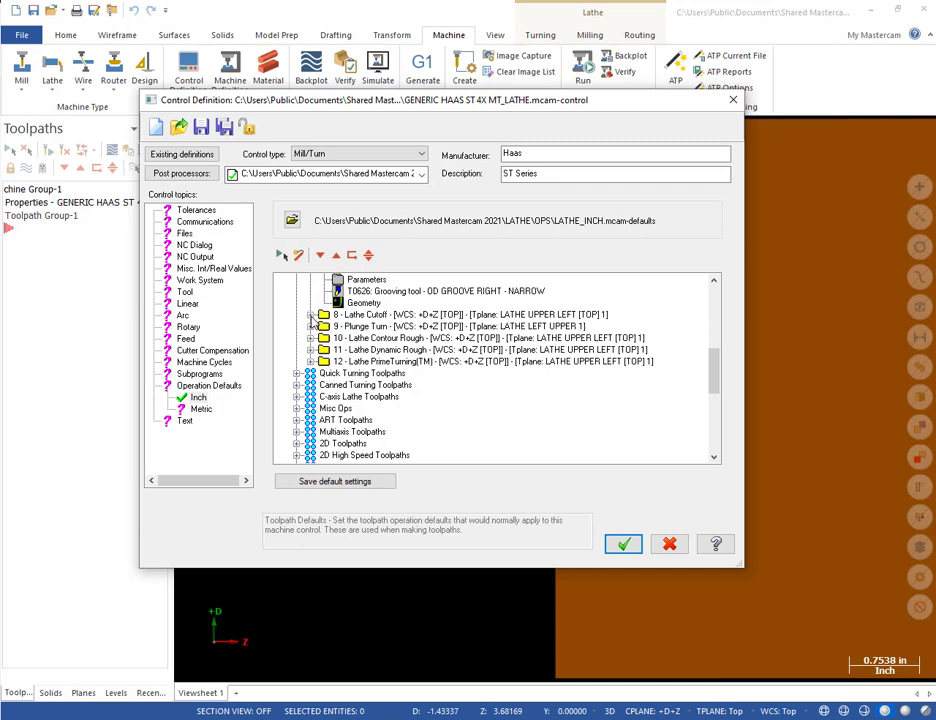
- Set the entry amount and the incremental retract radius in the Lathe Cutoff defaults to be taken from stock
left_click(312, 315)
double_click(352, 326)
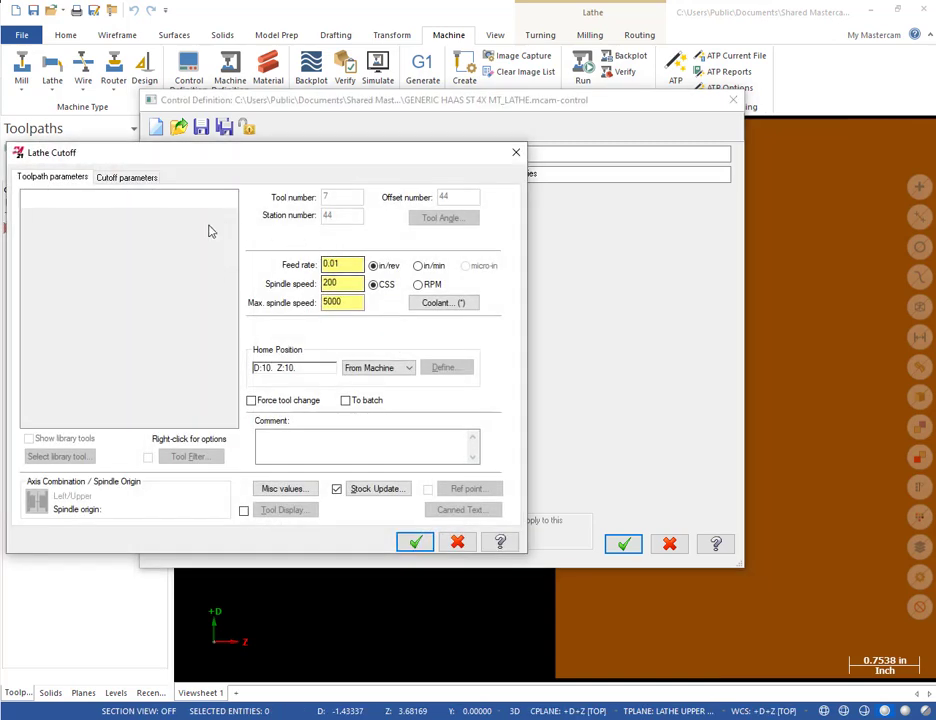
left_click(126, 177)
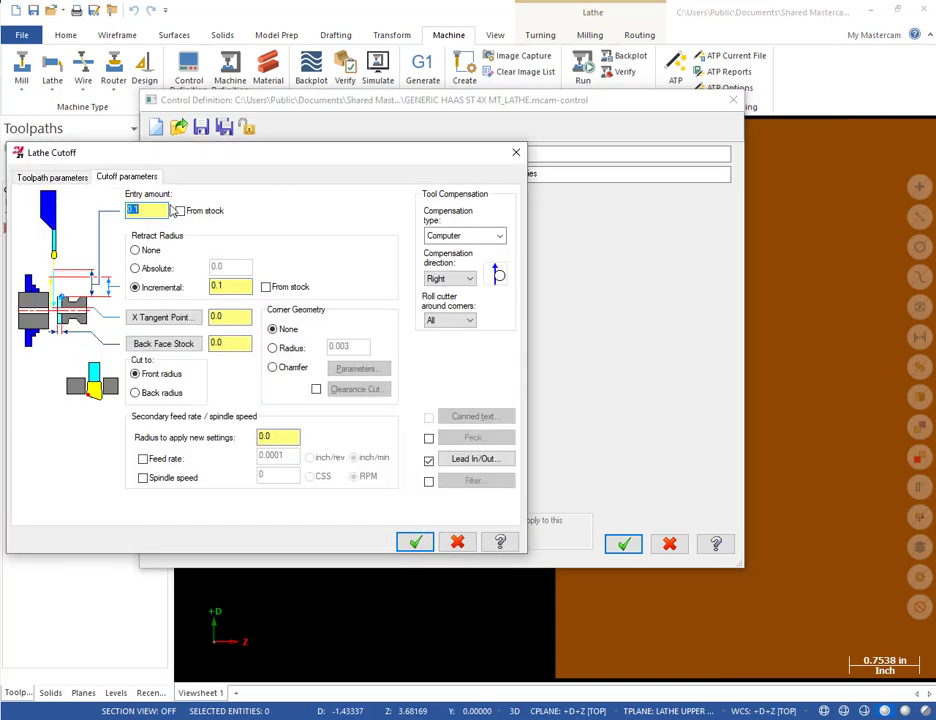
left_click(178, 210)
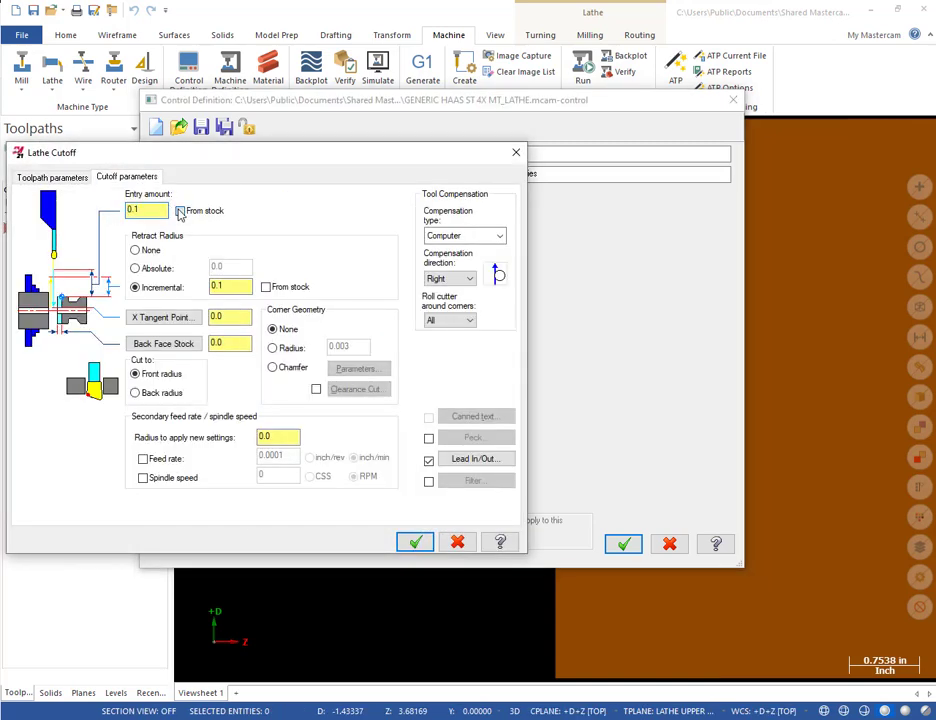
left_click(266, 287)
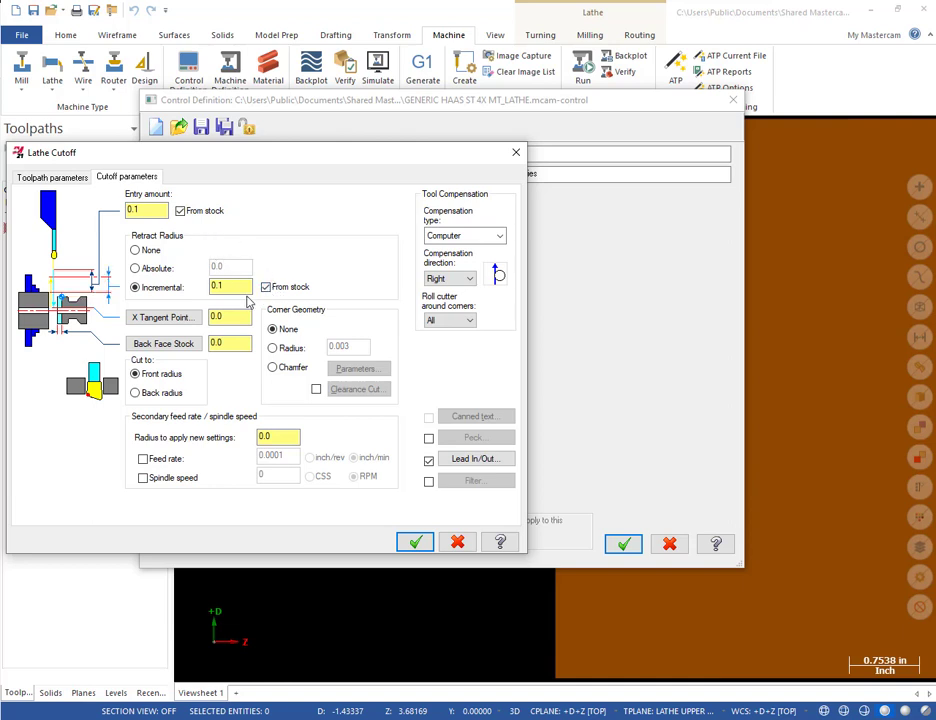
- Set the Lathe Cutoff corner geometry to Chamfer with a clearance cut enabled, and accept the chamfer parameters
left_click(273, 367)
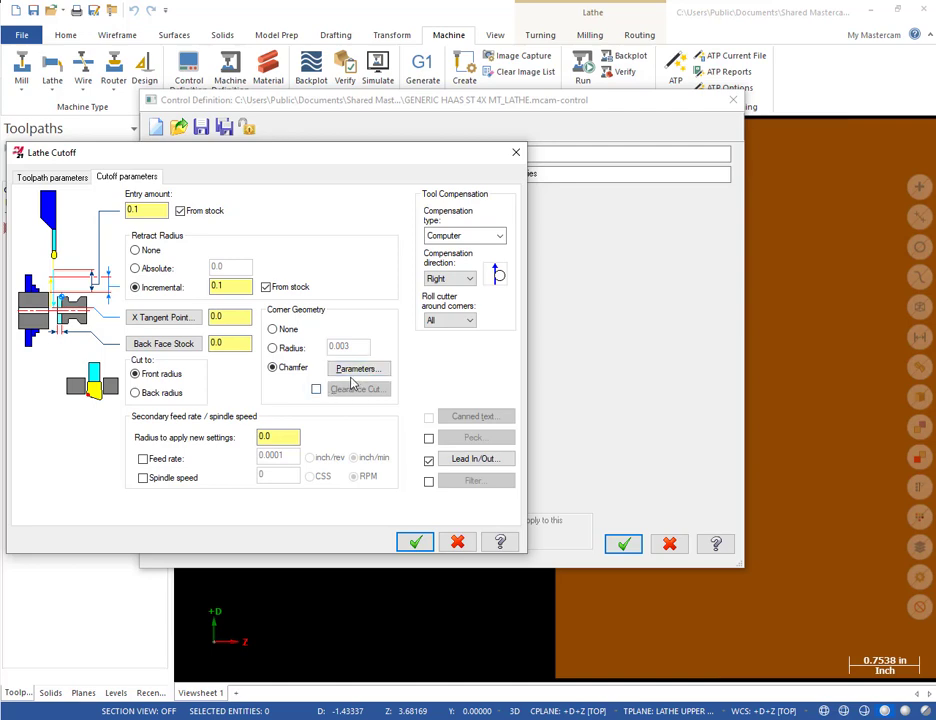
left_click(316, 389)
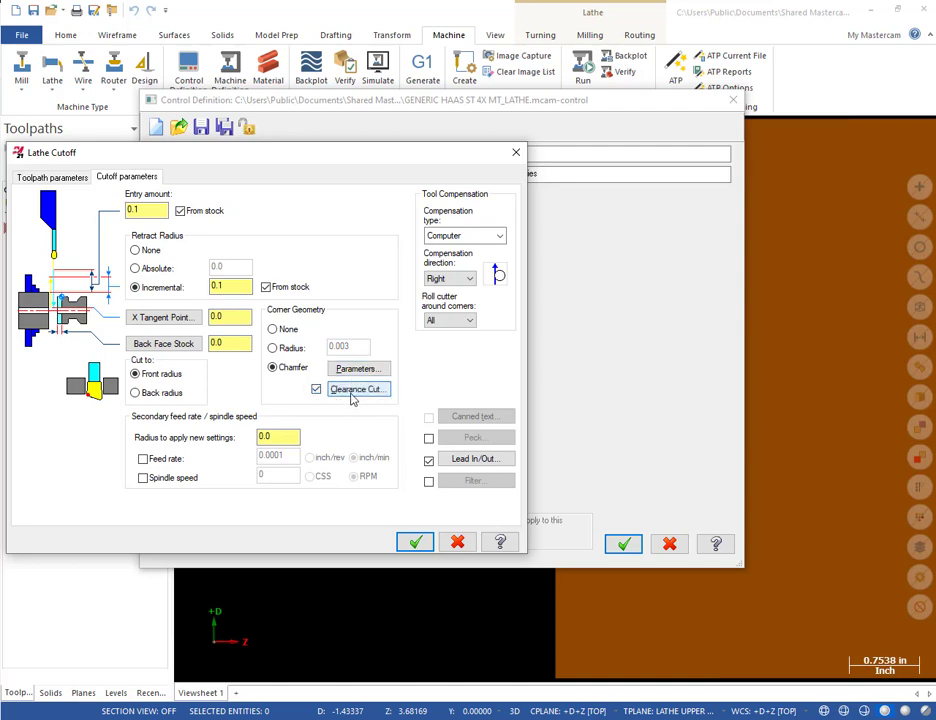
left_click(362, 369)
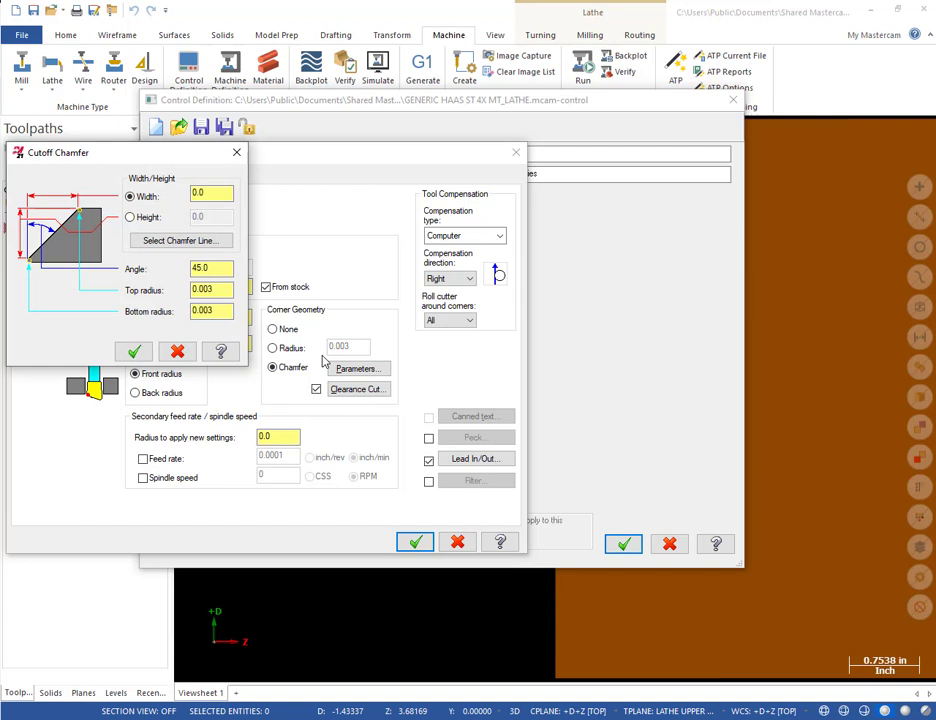
double_click(208, 193)
left_click(134, 351)
- Set the clearance cut's Z increment to 0.0 with its entry amount from stock, and accept the Lathe Cutoff parameters
left_click(357, 389)
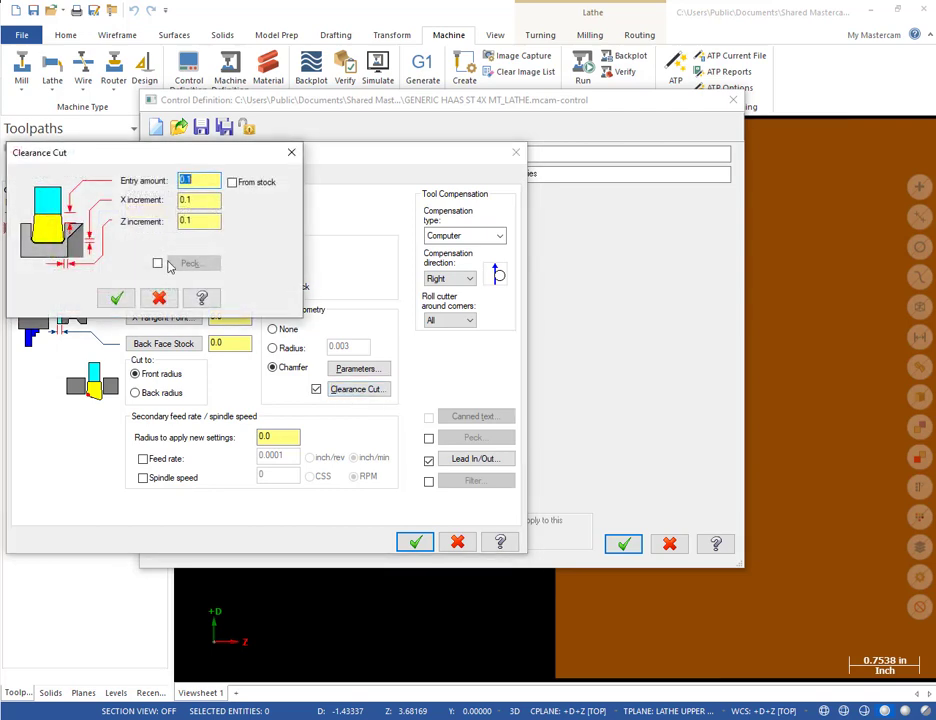
double_click(194, 224)
left_click(232, 182)
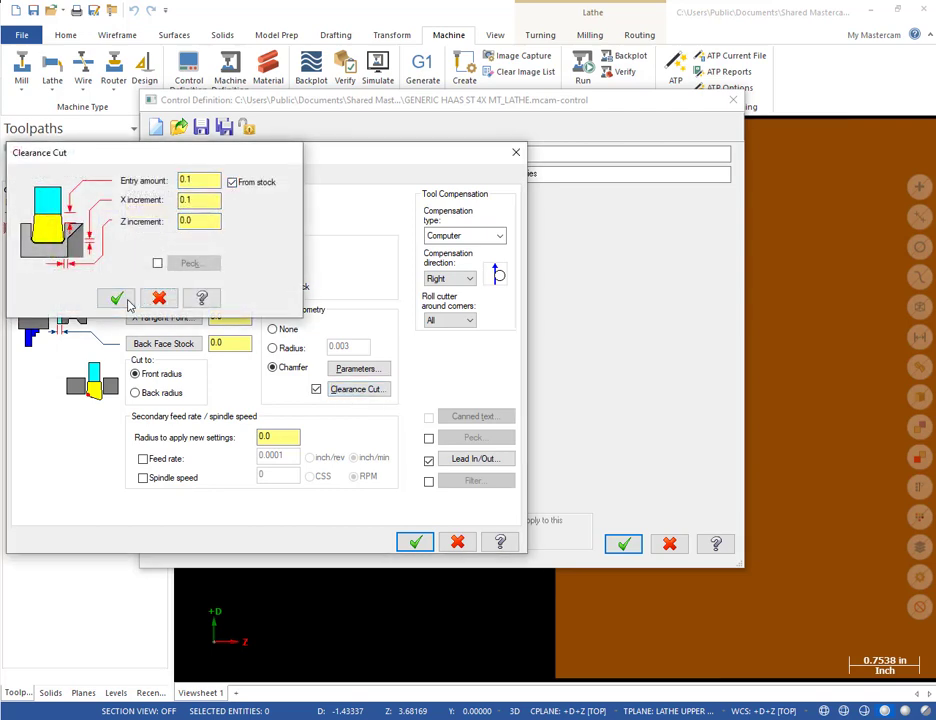
left_click(126, 302)
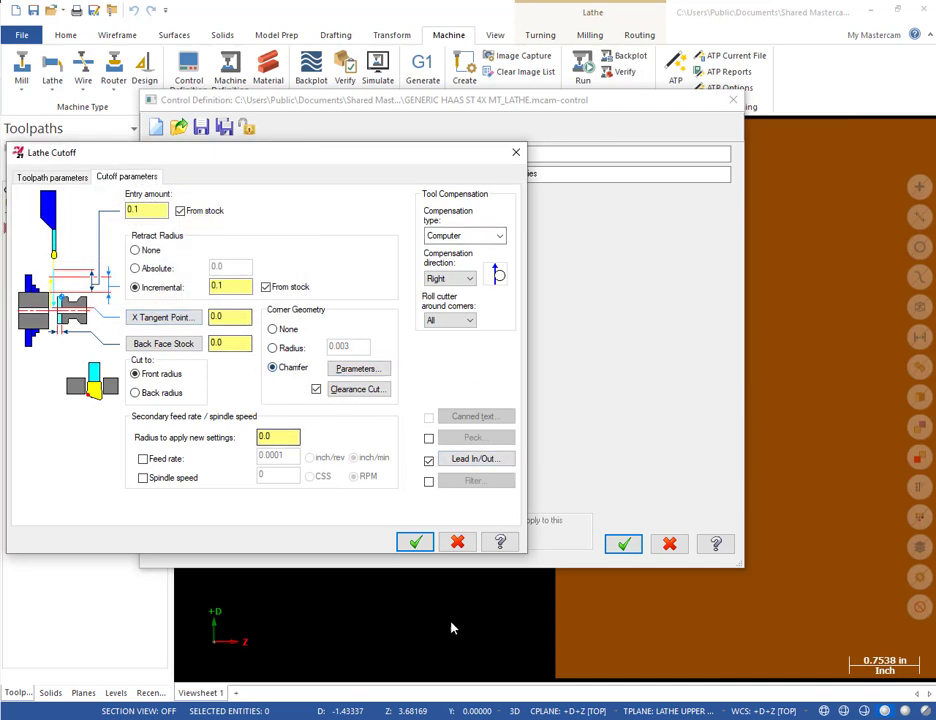
left_click(415, 542)
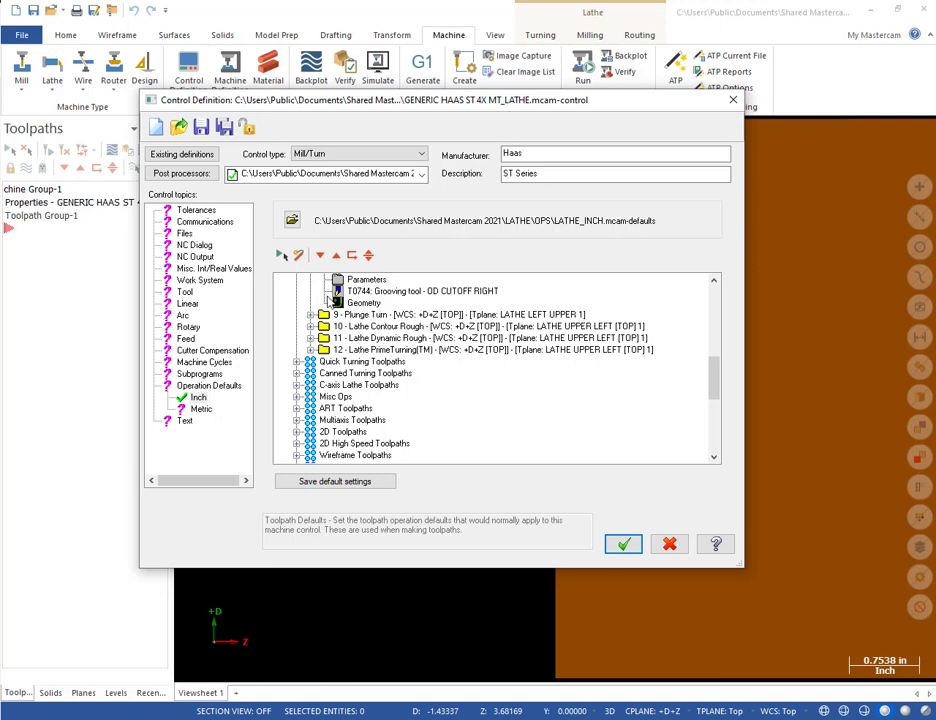
- Expand the Canned Turning Toolpaths group in the Lathe Inch Operation Defaults
scroll(336, 354, "up", 2)
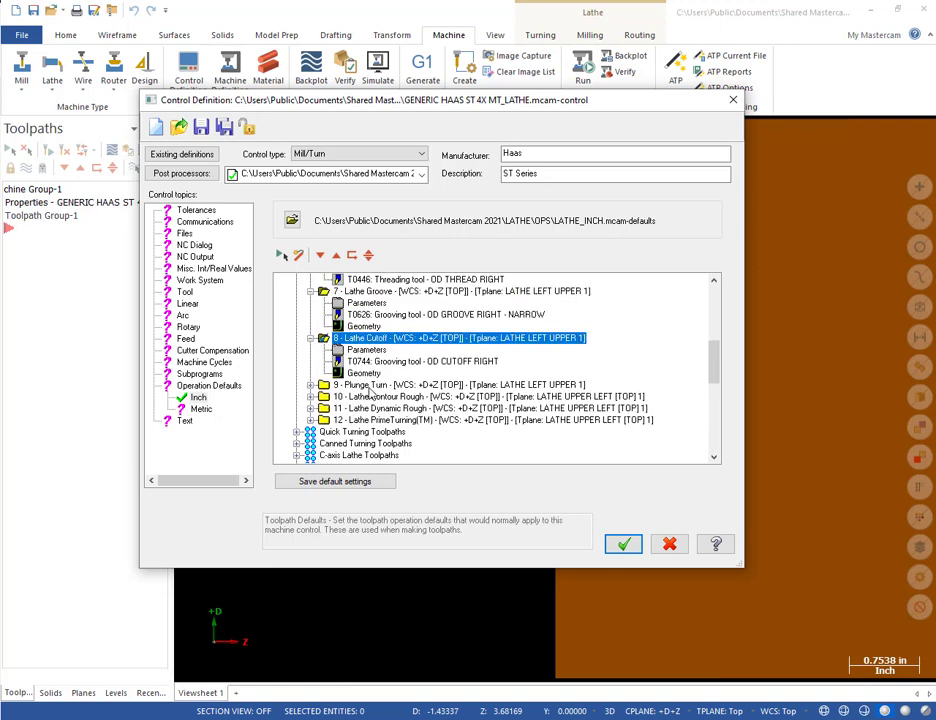
scroll(350, 389, "up", 4)
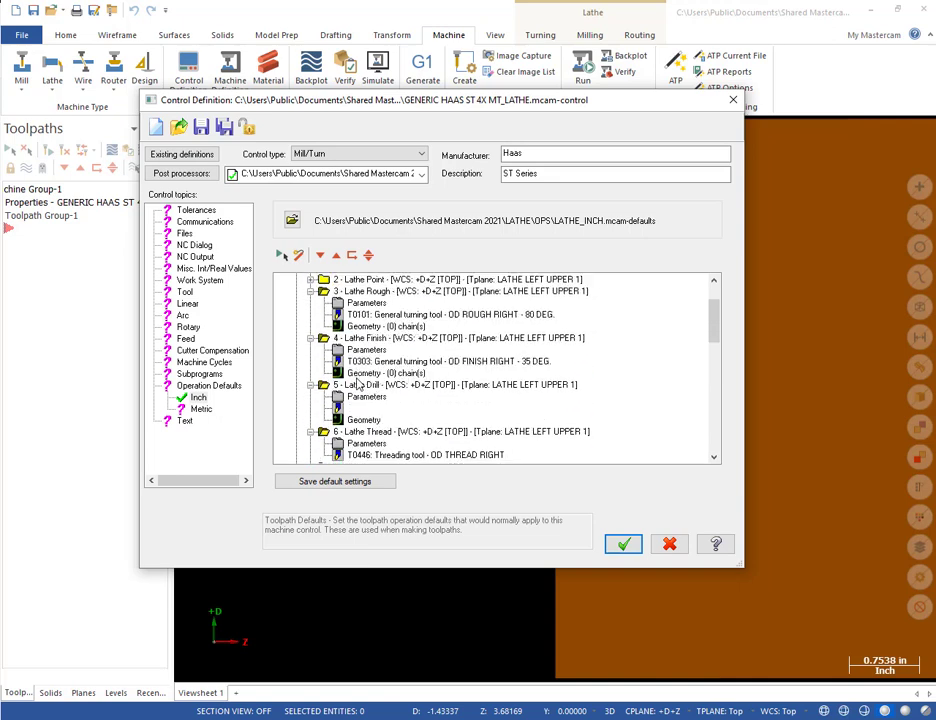
scroll(355, 378, "down", 7)
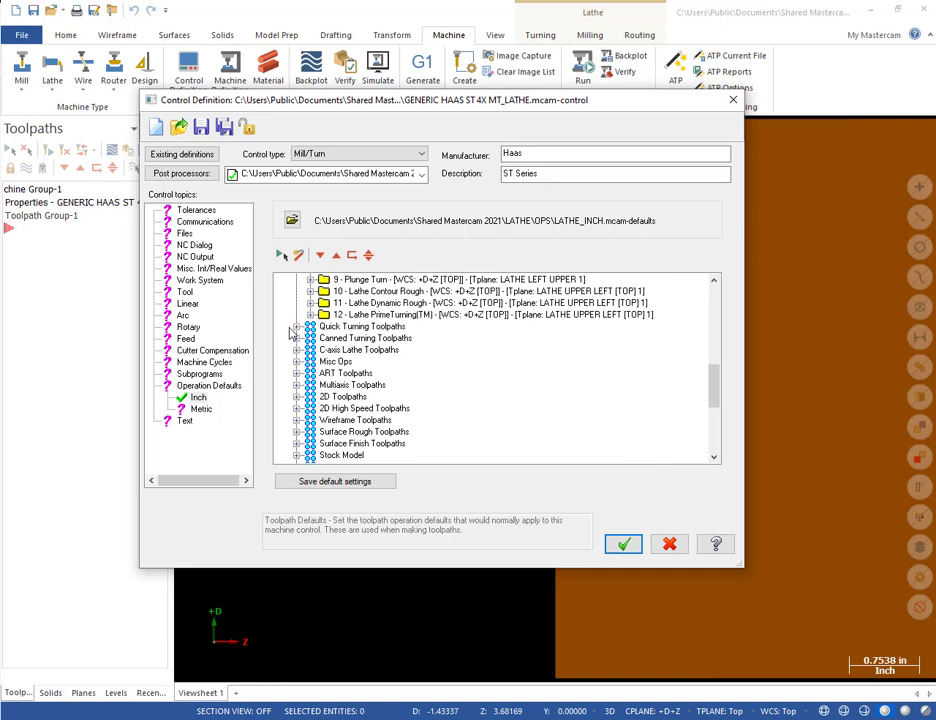
left_click(296, 338)
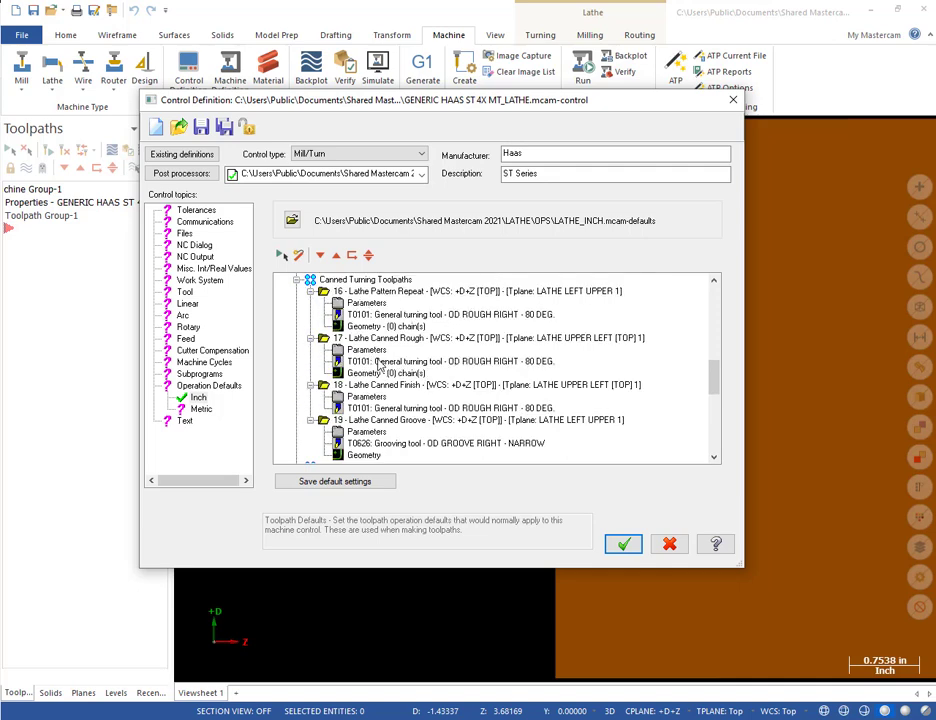
scroll(364, 362, "up", 3)
scroll(350, 355, "down", 2)
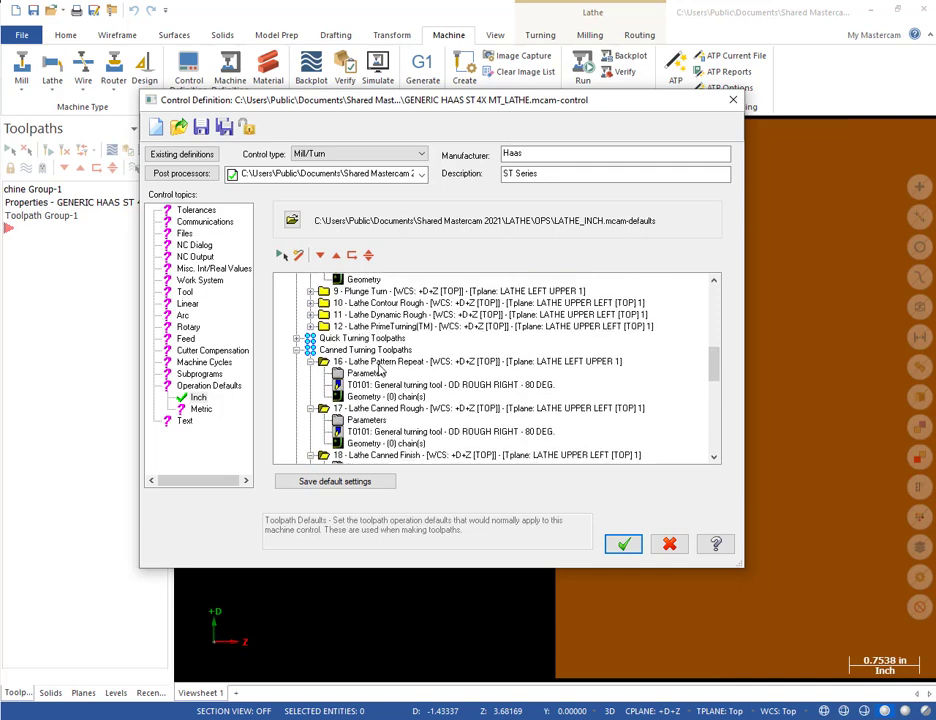
- Collapse the Turning Toolpaths group and the Lathe Pattern Repeat operation in the inch operation defaults tree
scroll(326, 340, "up", 6)
scroll(315, 330, "up", 6)
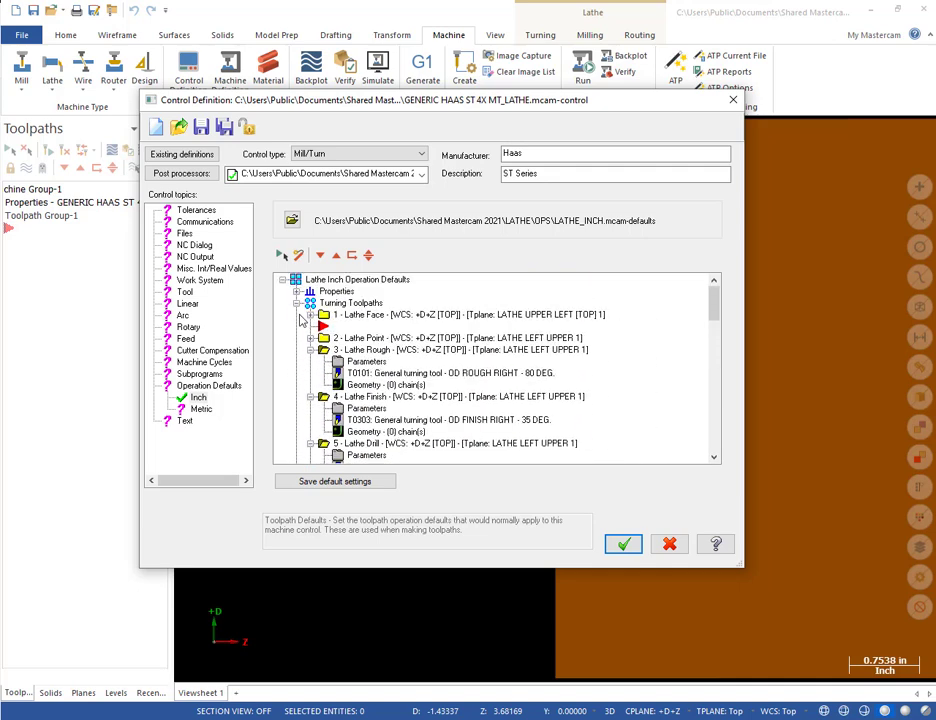
left_click(296, 302)
scroll(330, 350, "down", 1)
scroll(345, 369, "down", 2)
scroll(346, 370, "up", 2)
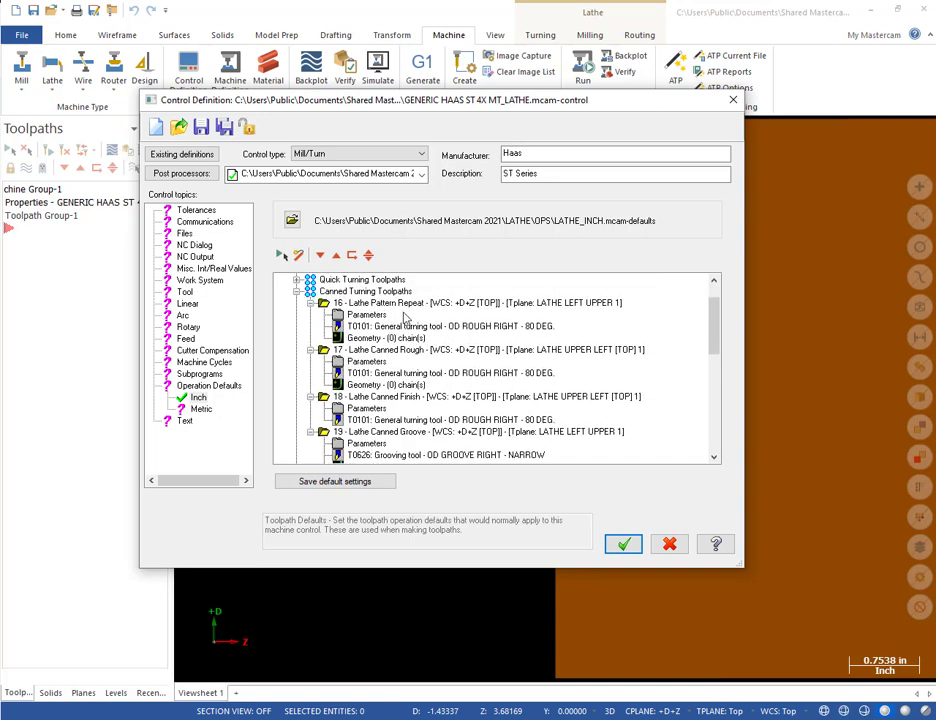
left_click(310, 303)
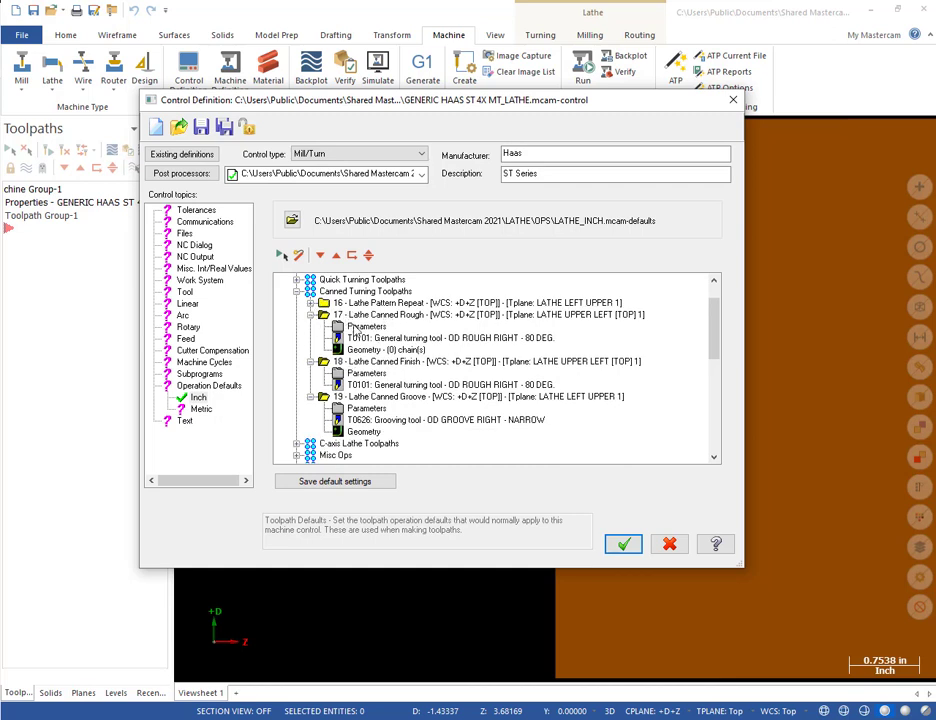
- Set the Lathe Canned Rough stock to leave to 0.005 in Z and 0.01 in X, with clearances of 0.02 in X and 0.05 in Z
double_click(374, 330)
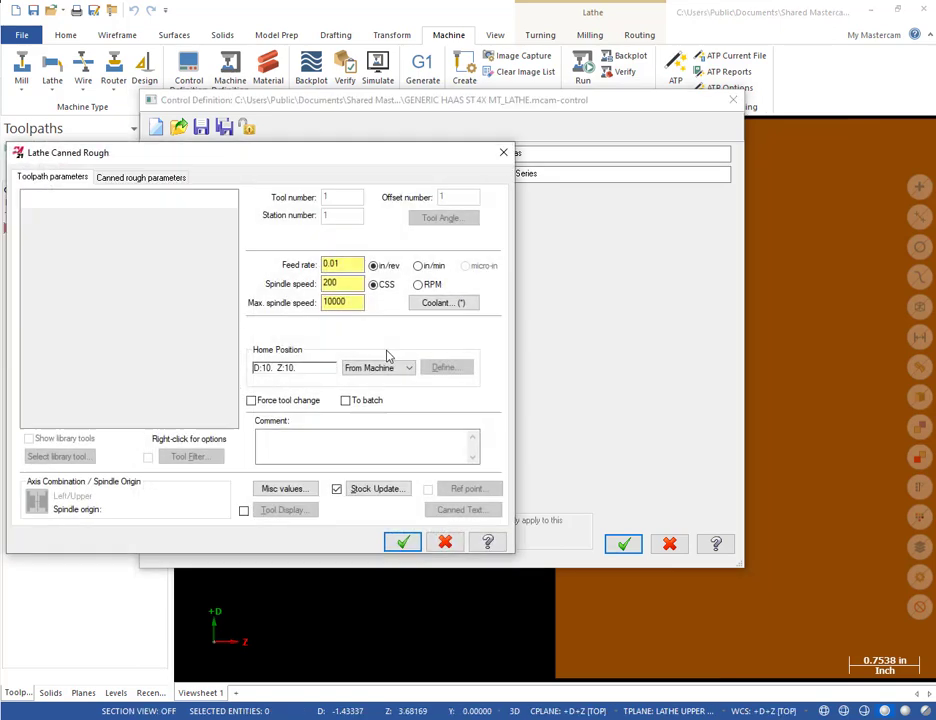
left_click(140, 178)
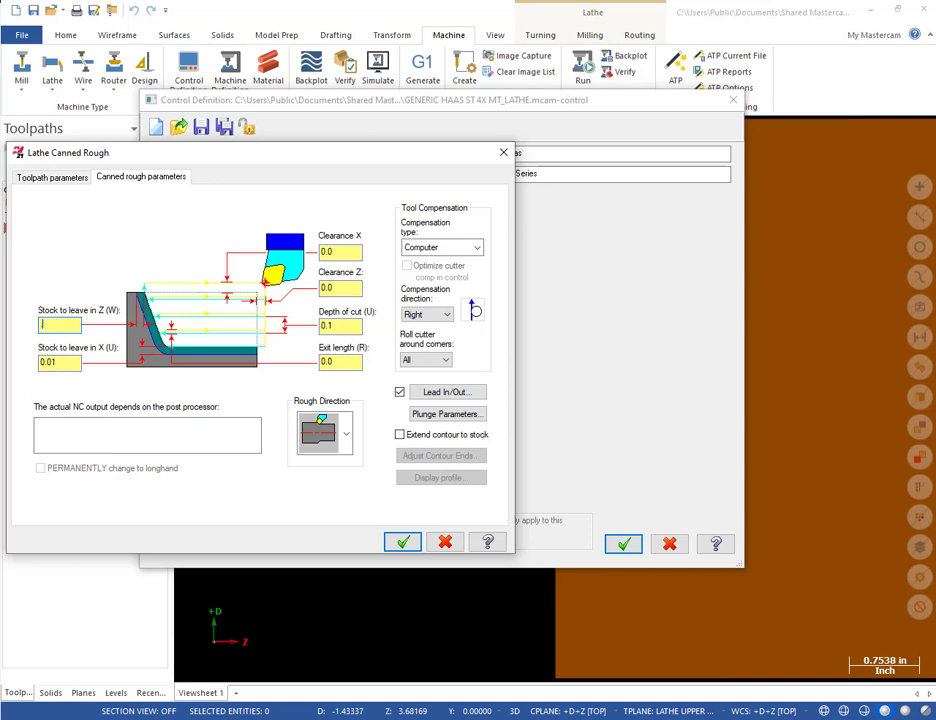
left_click(47, 362)
type(".005")
left_click(341, 290)
type(".05")
key("shift+Tab")
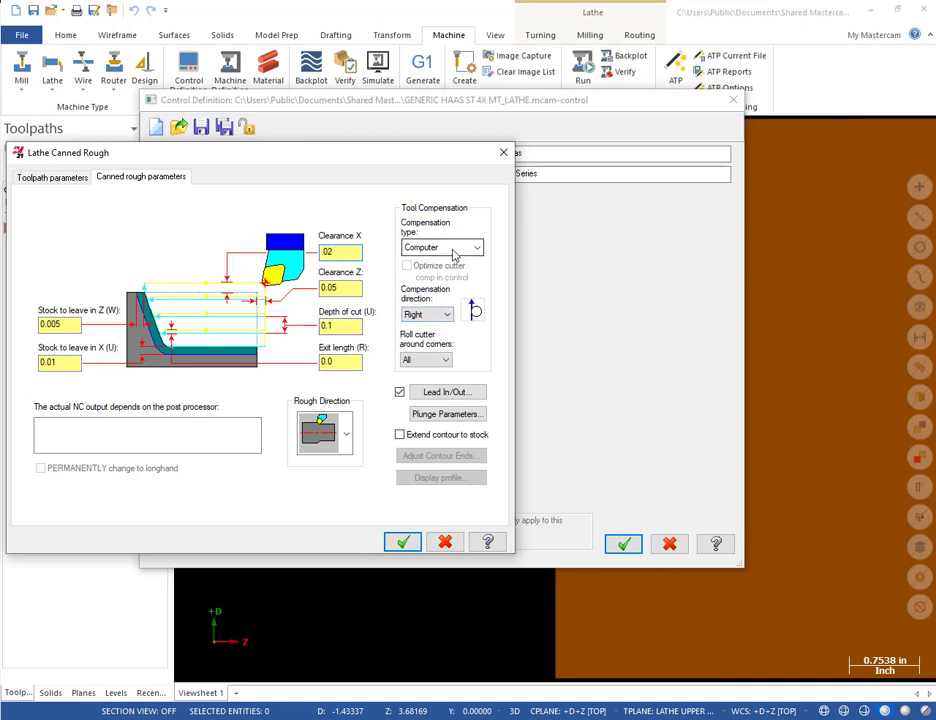
- Adjust the Canned Rough start-of-contour lead-in option, enable extending the end of contour on lead-out, and accept the Lathe Canned Rough parameters
left_click(437, 397)
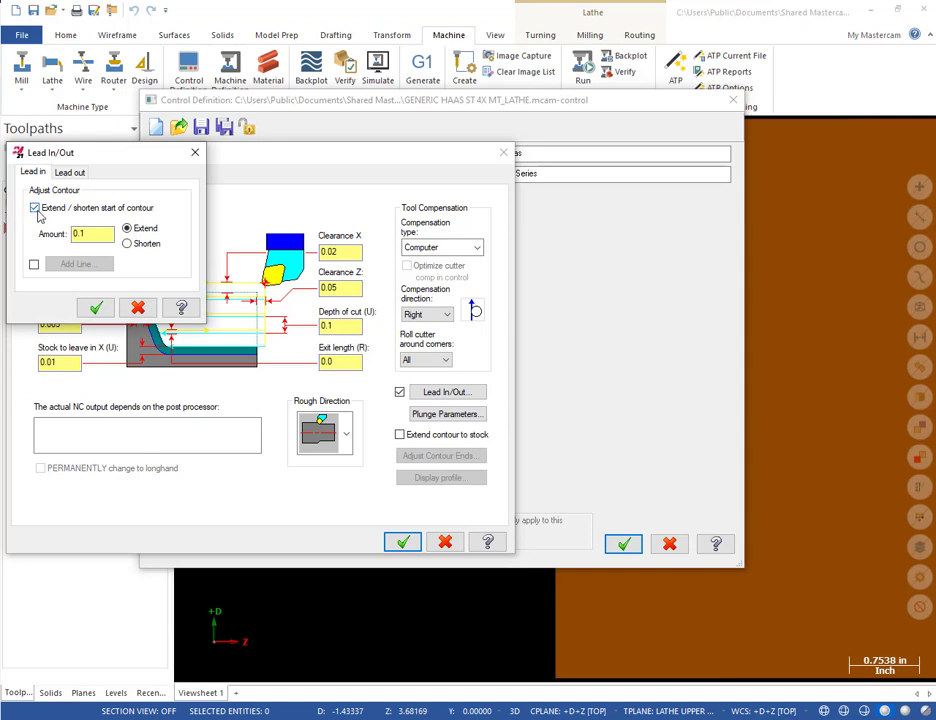
left_click(35, 208)
left_click(70, 173)
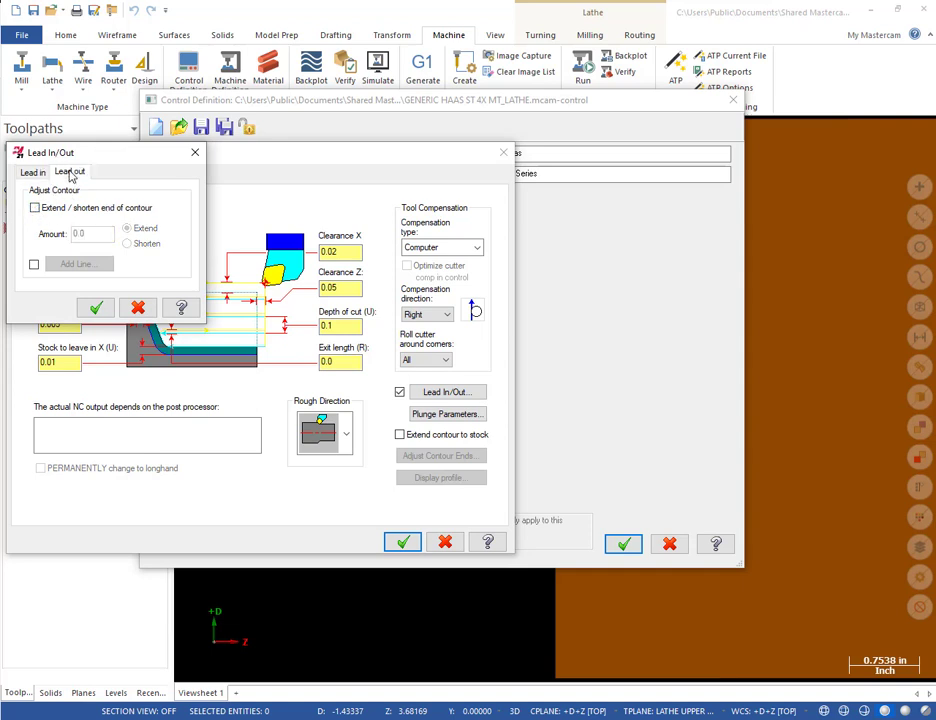
left_click(35, 208)
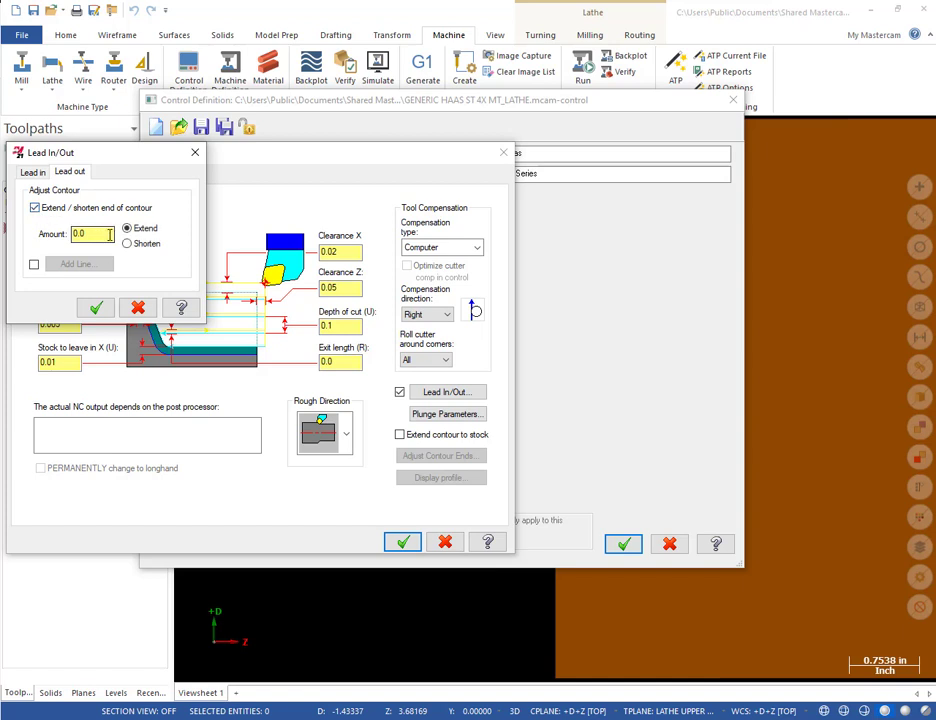
left_click_drag(110, 235, 28, 238)
key("BackSpace")
left_click(96, 307)
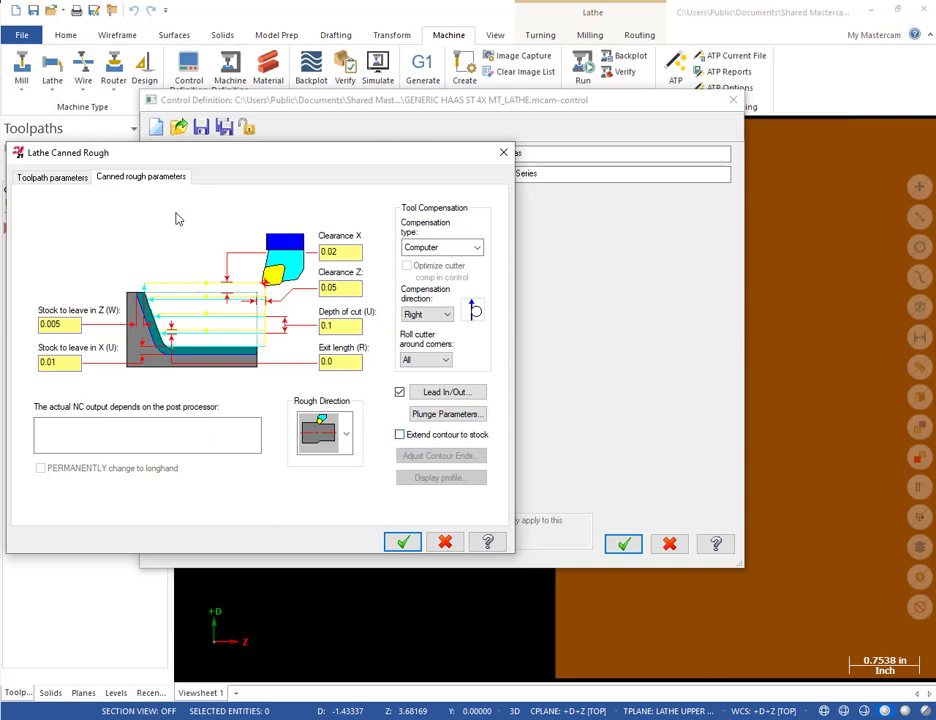
left_click(60, 178)
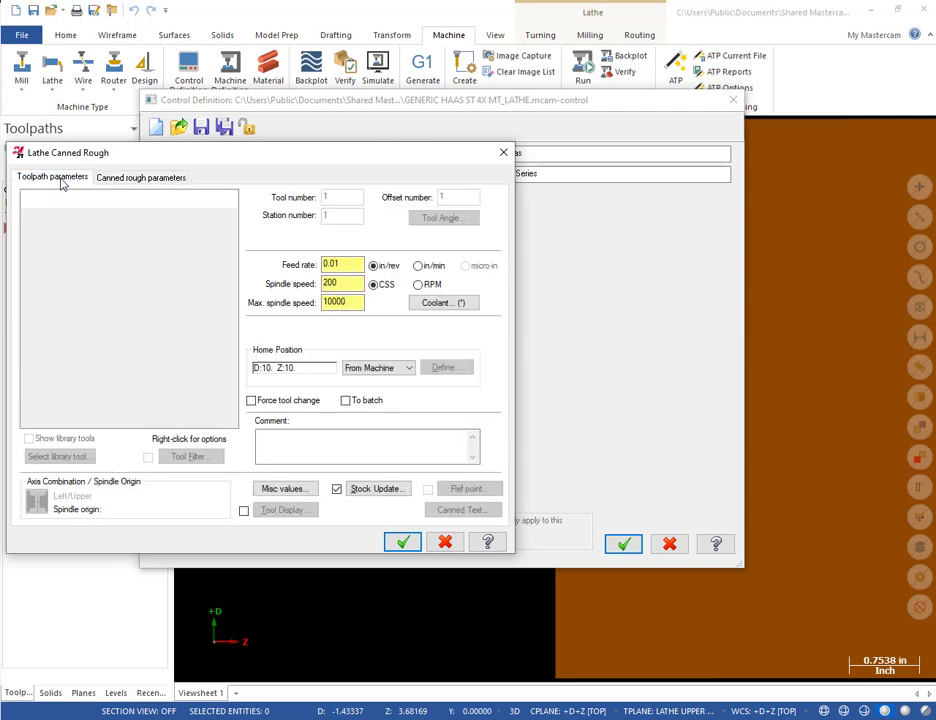
left_click(140, 178)
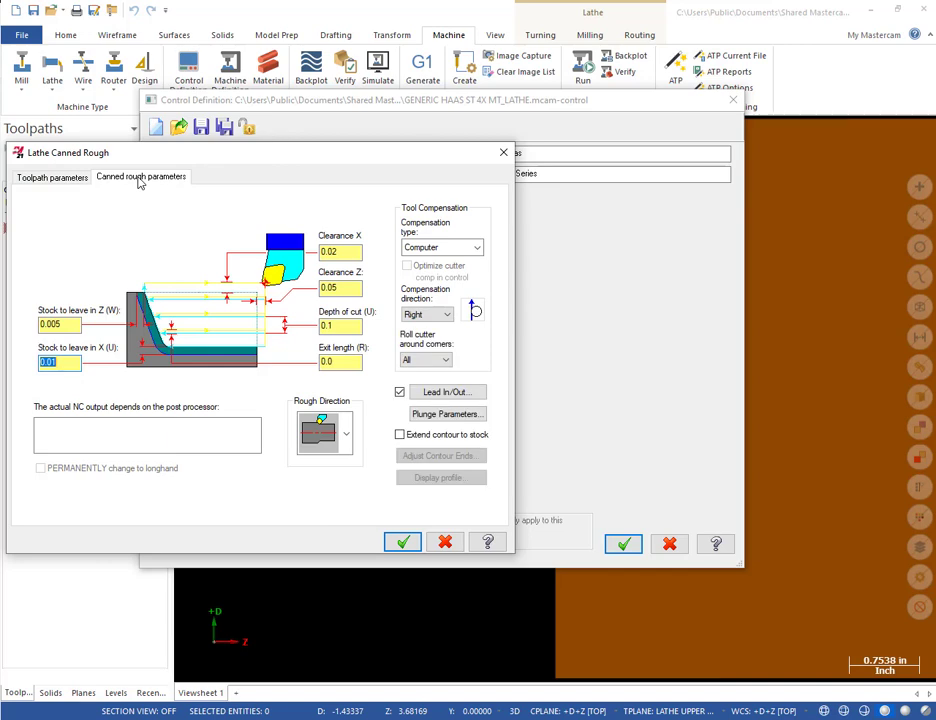
left_click(404, 544)
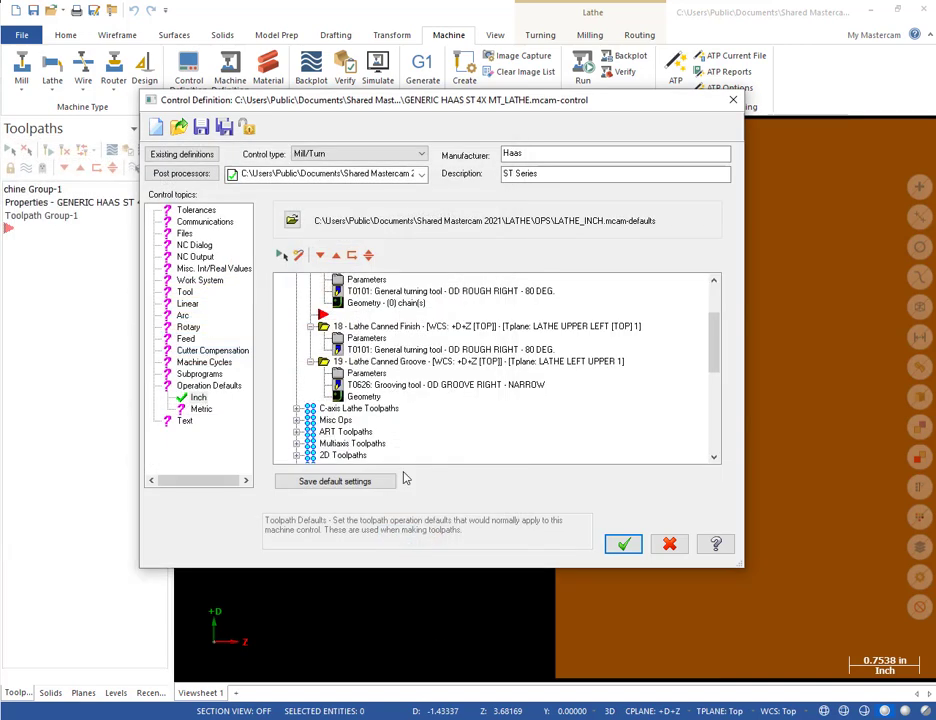
- Accept the Lathe Canned Finish parameters with Lathe Canned Rough as the canned operation to finish
double_click(345, 339)
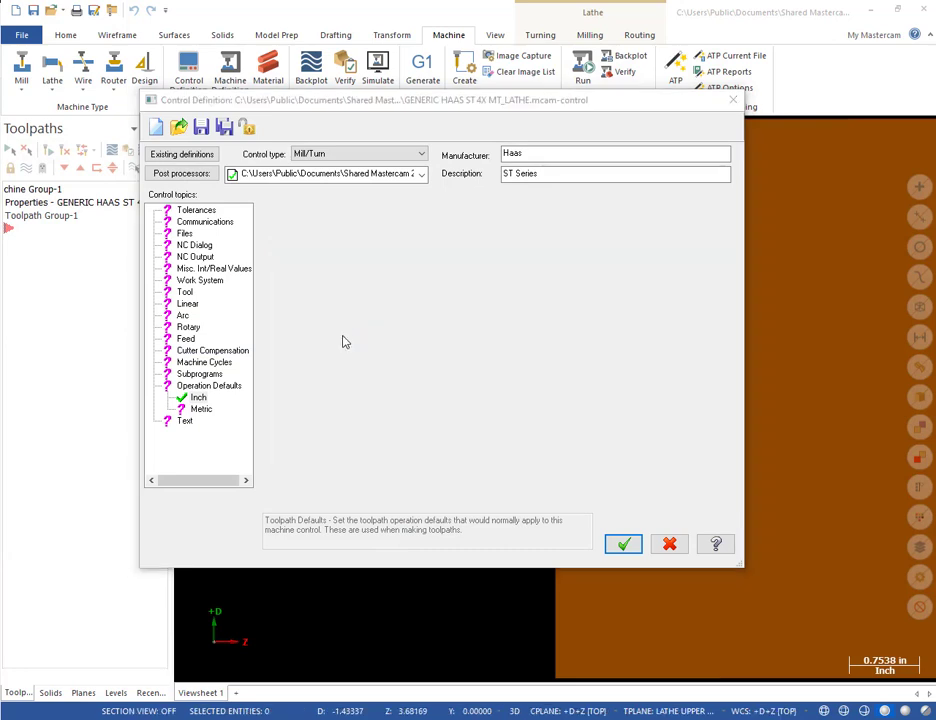
left_click(129, 178)
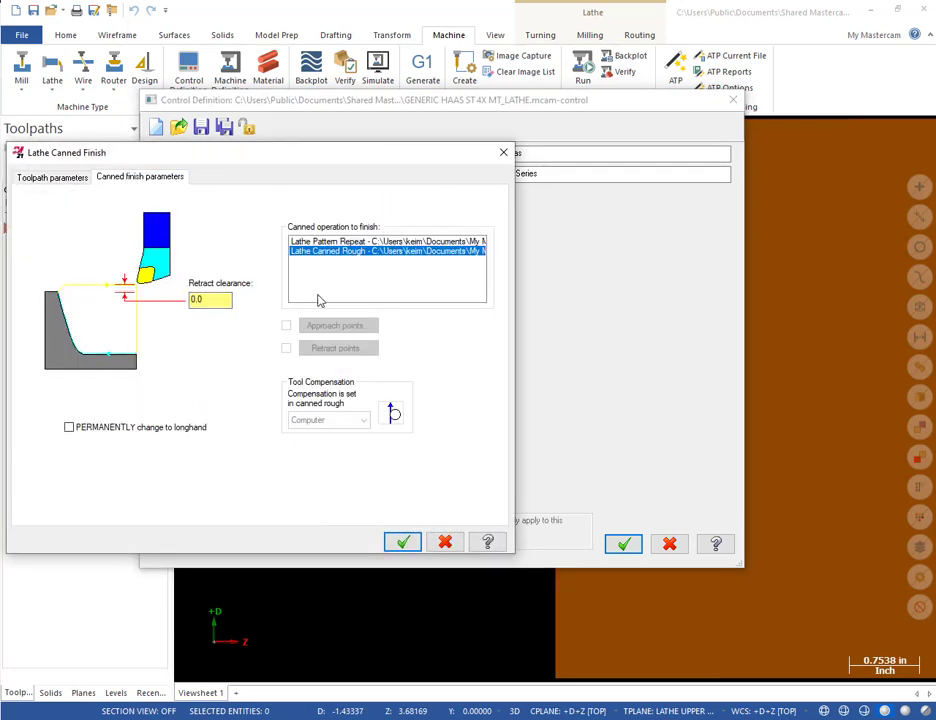
left_click(402, 541)
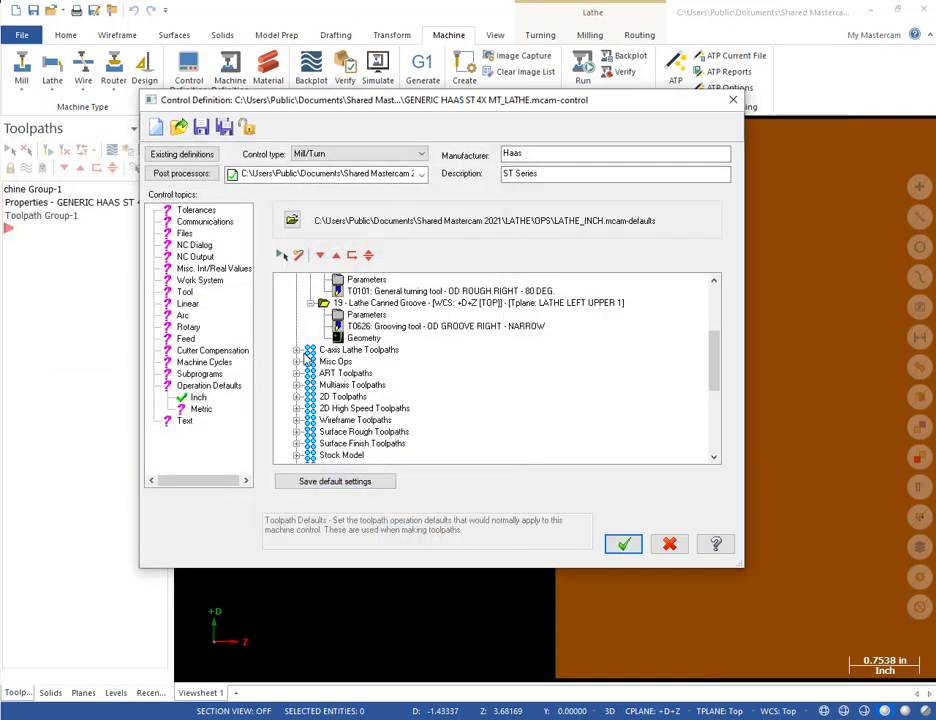
- Examine the operations in the C-axis Lathe Toolpaths group and collapse the group again
left_click(296, 350)
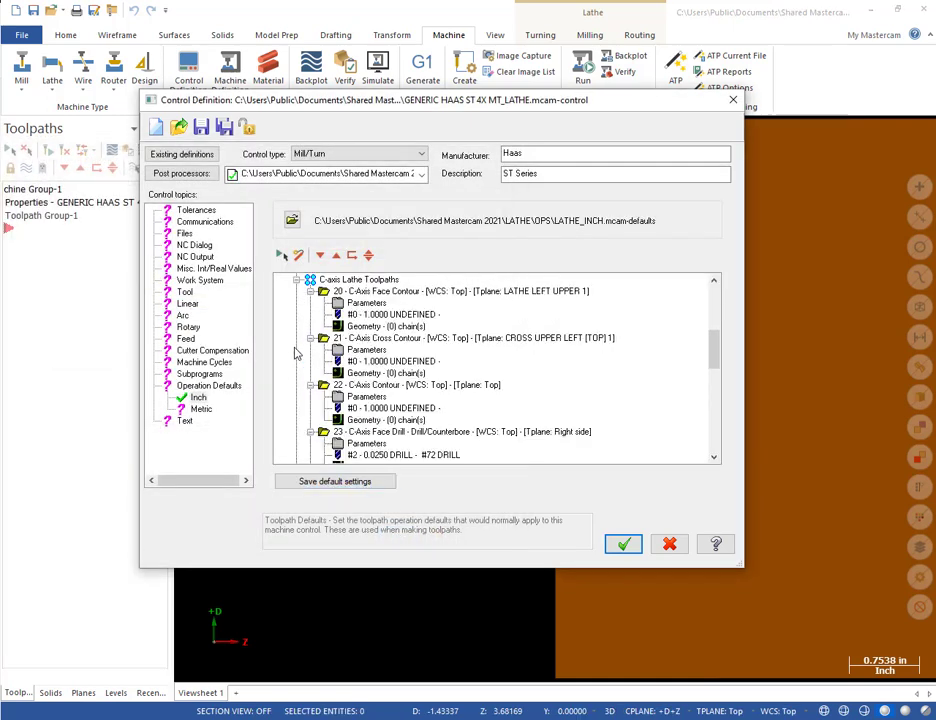
left_click(310, 291)
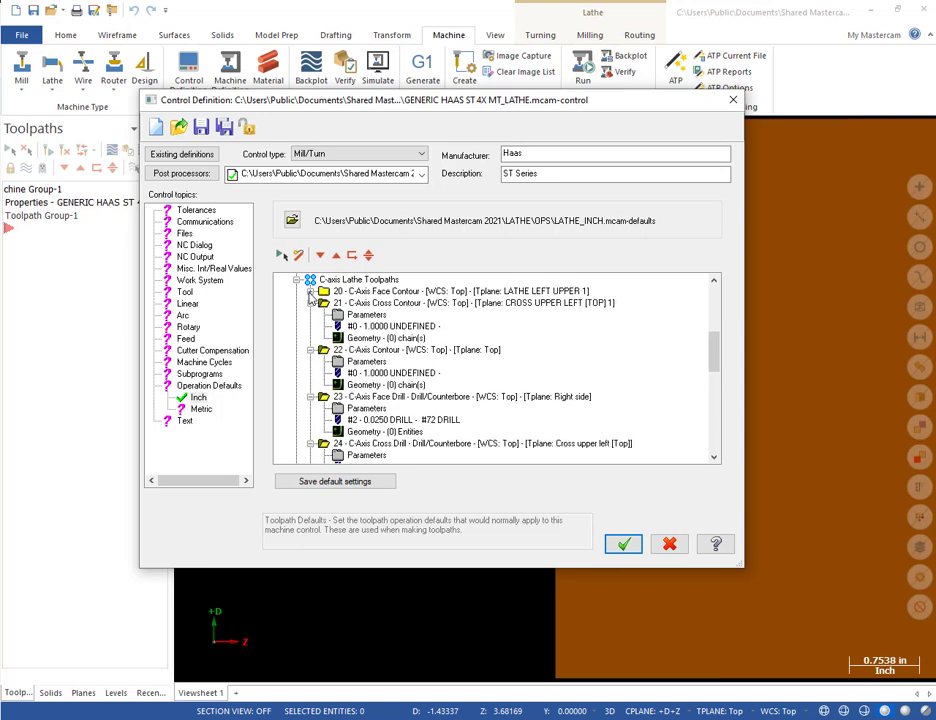
left_click(297, 280)
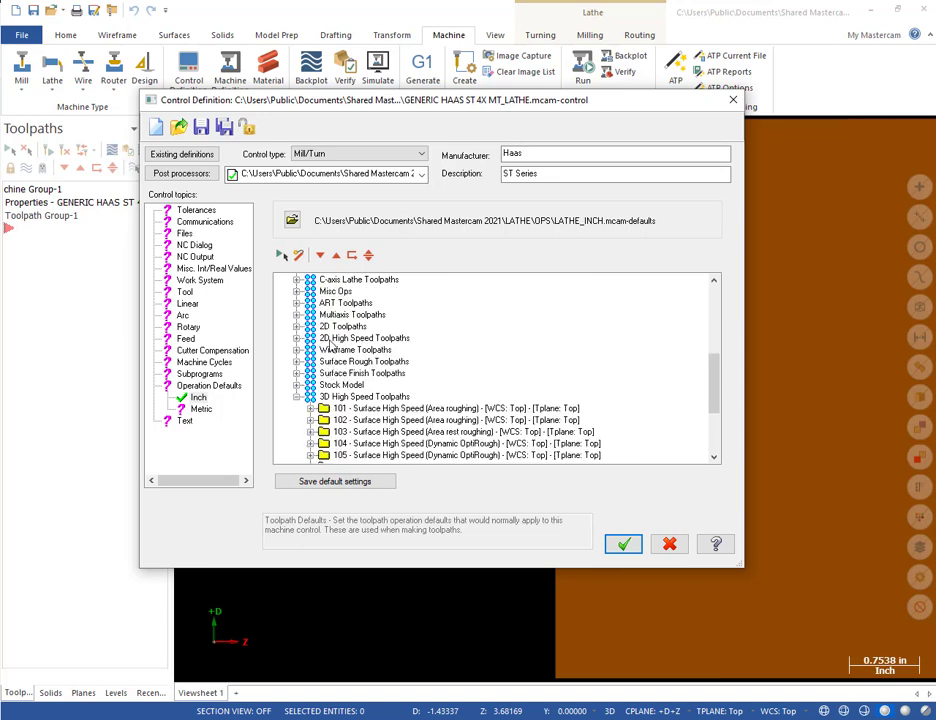
scroll(330, 346, "up", 10)
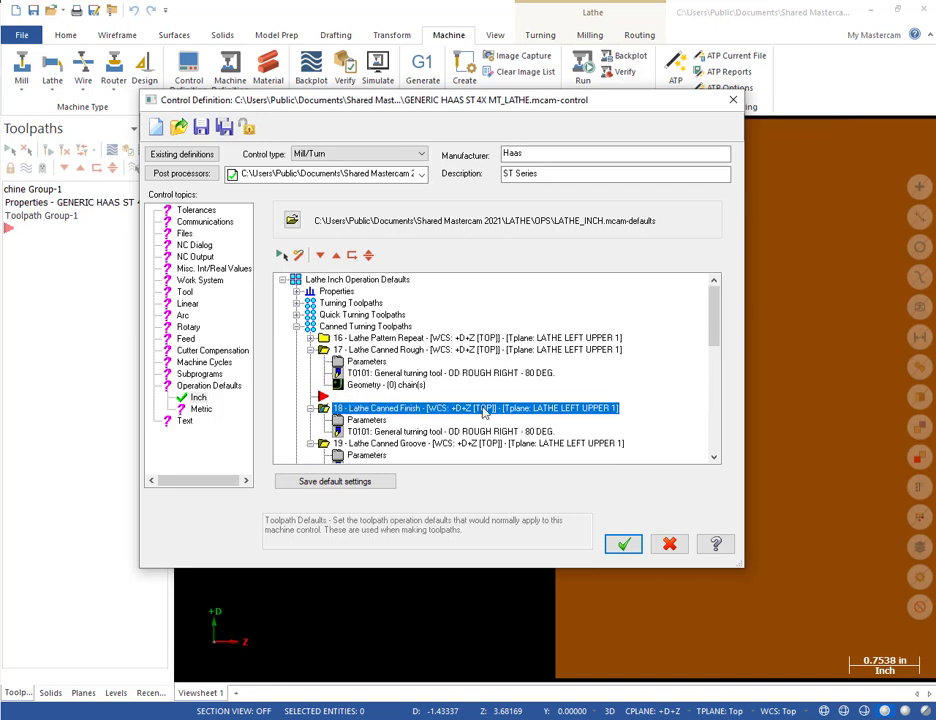
- Save the control definition with its operation defaults file, suppress the save warnings from showing again, and close the definition
left_click(625, 545)
left_click(482, 394)
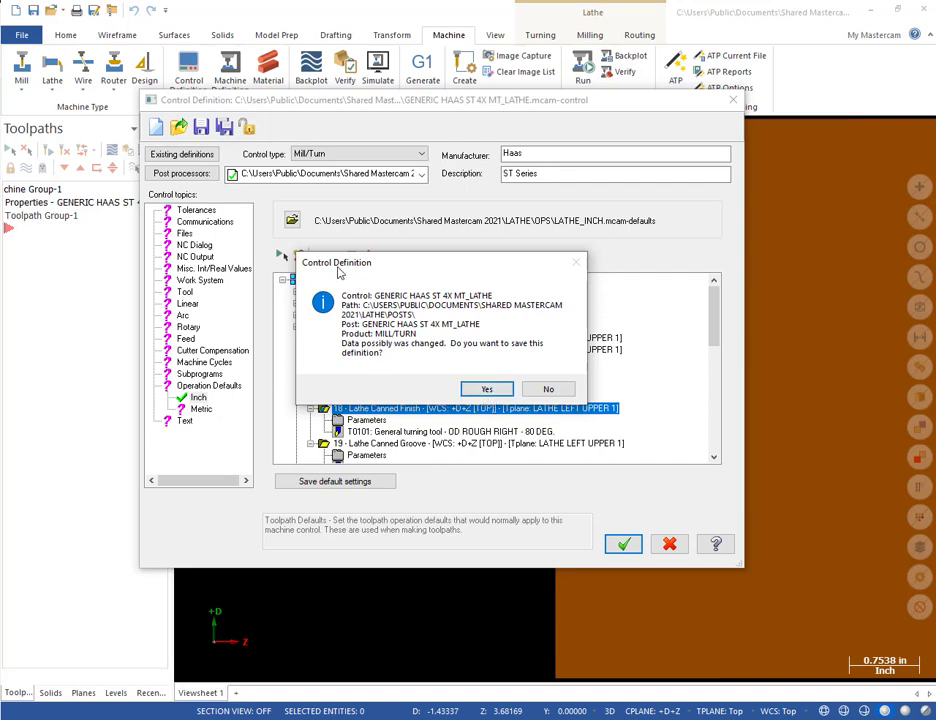
left_click_drag(339, 272, 495, 442)
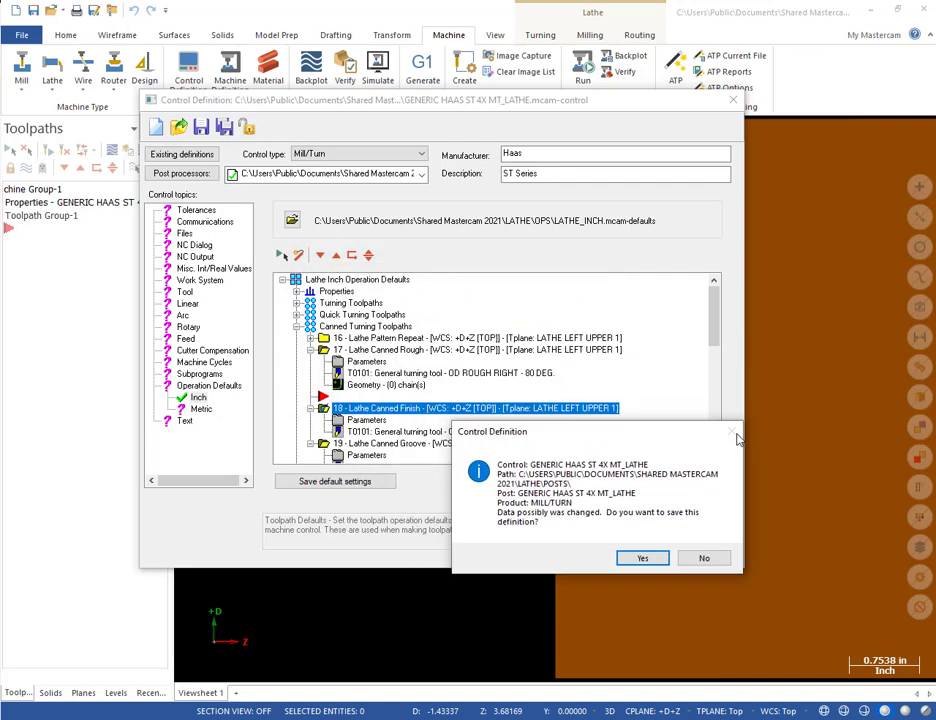
left_click(642, 557)
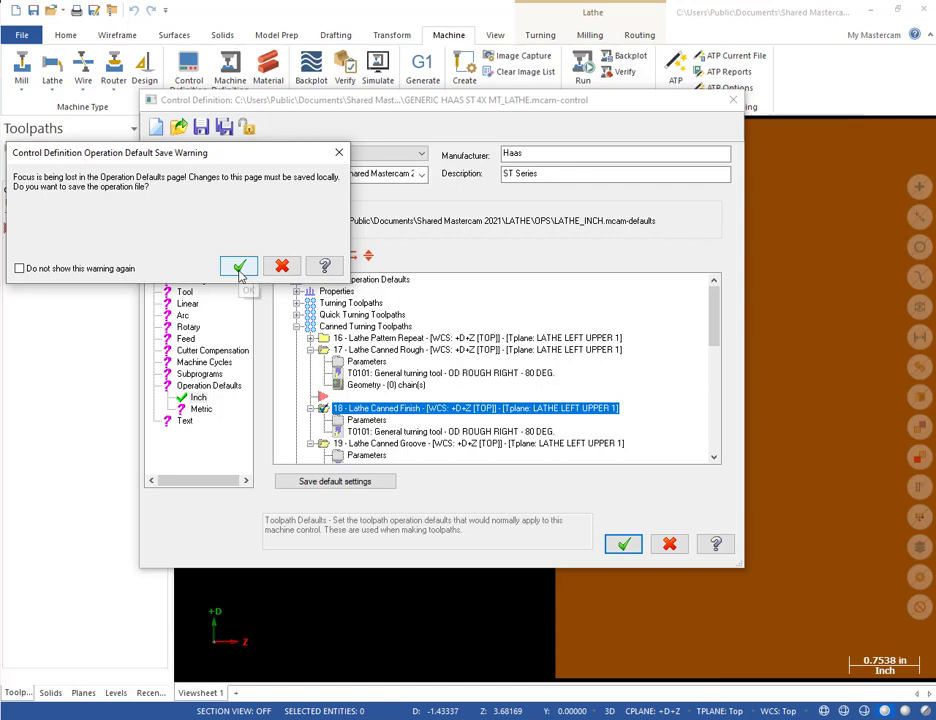
left_click(89, 272)
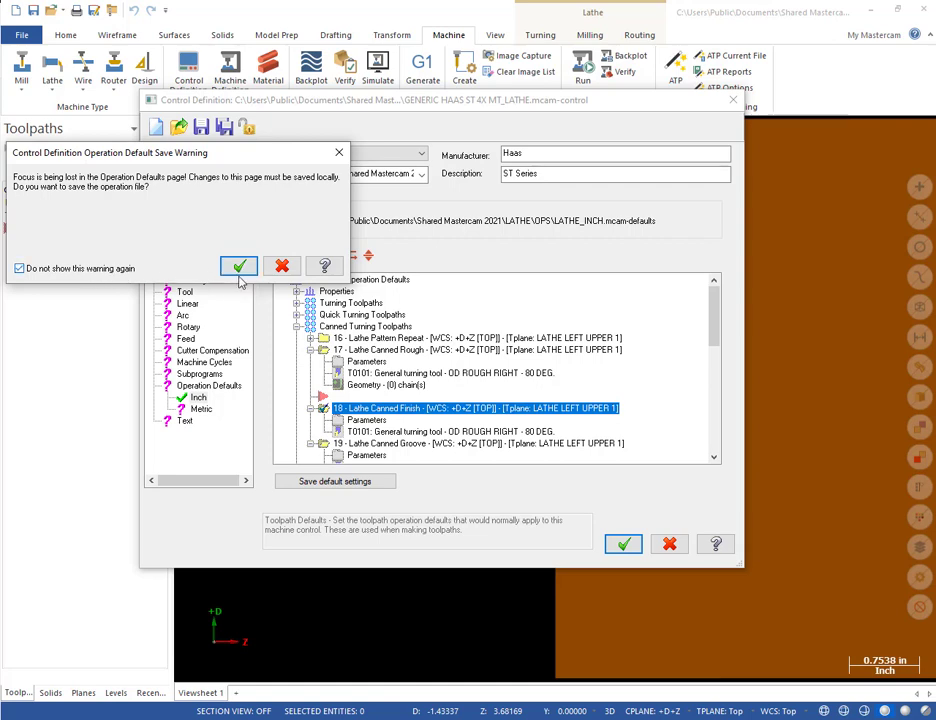
left_click(239, 266)
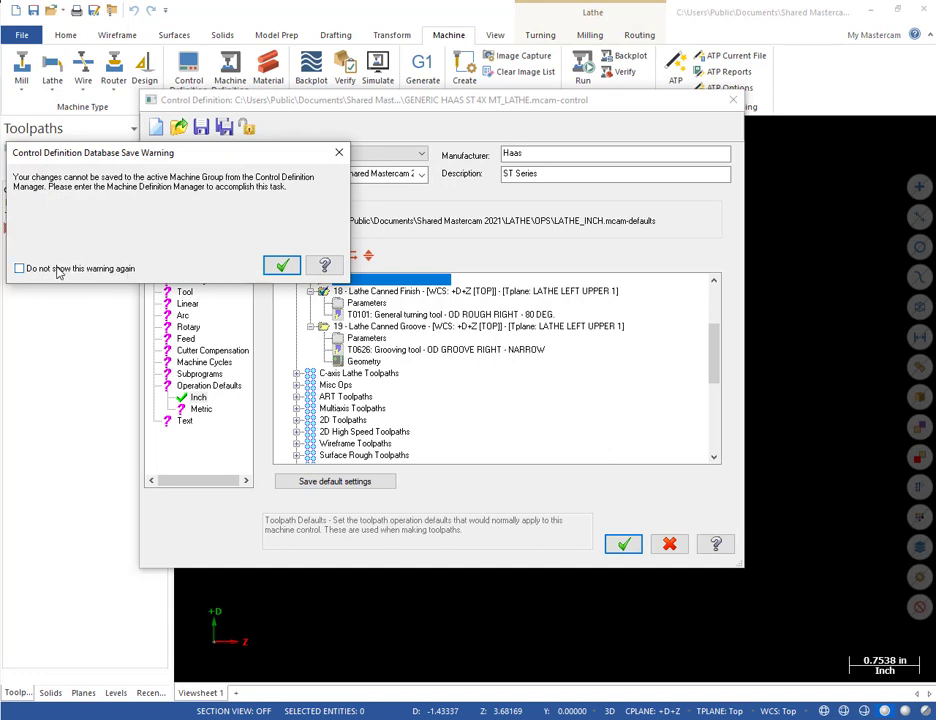
left_click(58, 270)
left_click(282, 265)
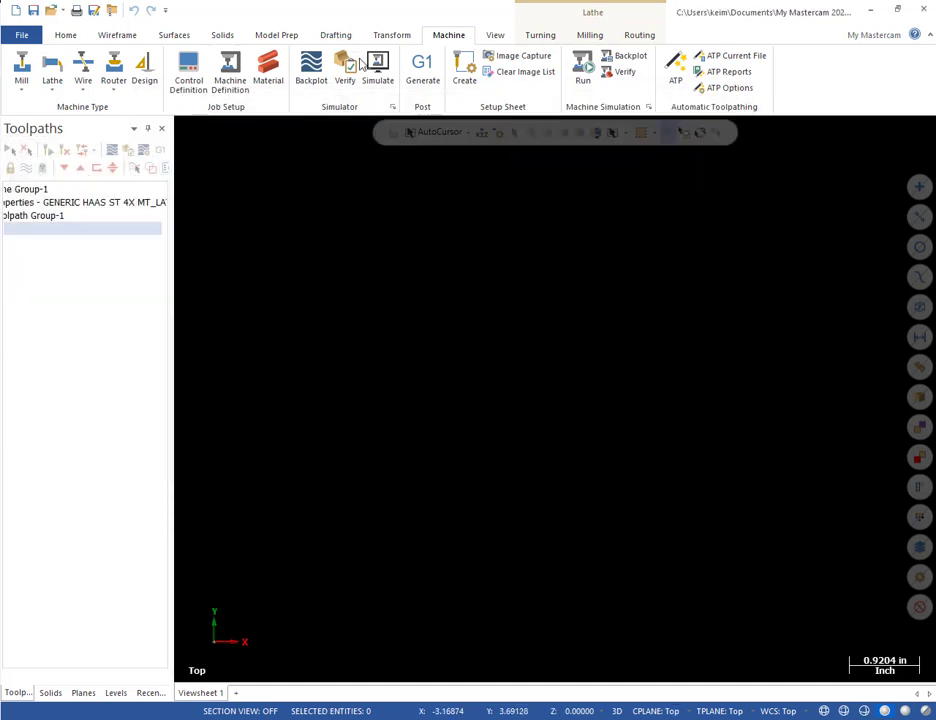
- Reopen the control definition's inch operation defaults and check the saved stock properties in the machine group's Stock Setup
left_click(195, 70)
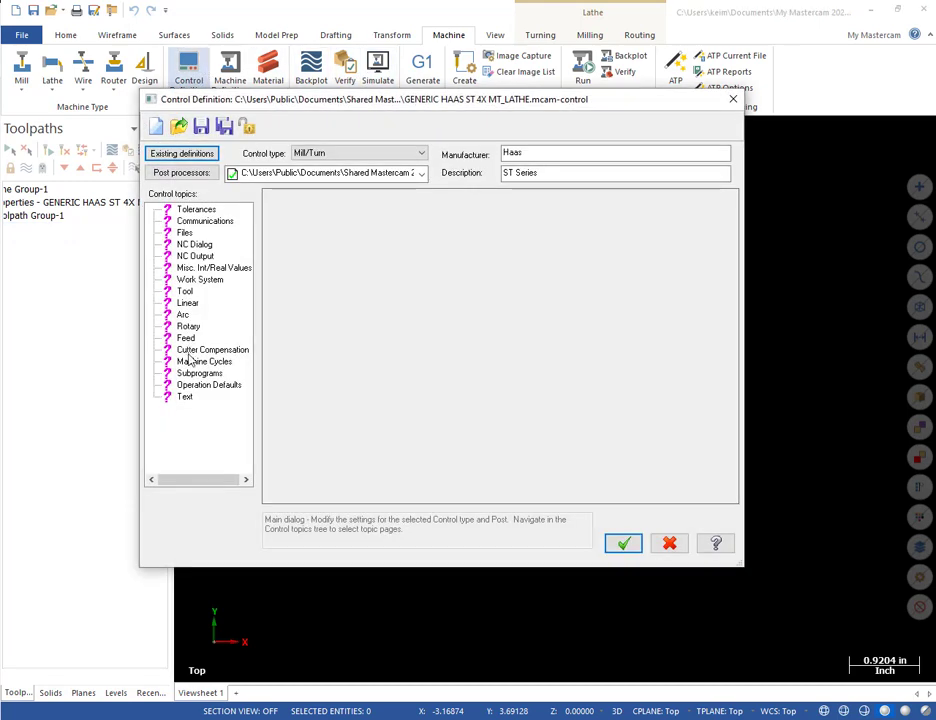
left_click(196, 386)
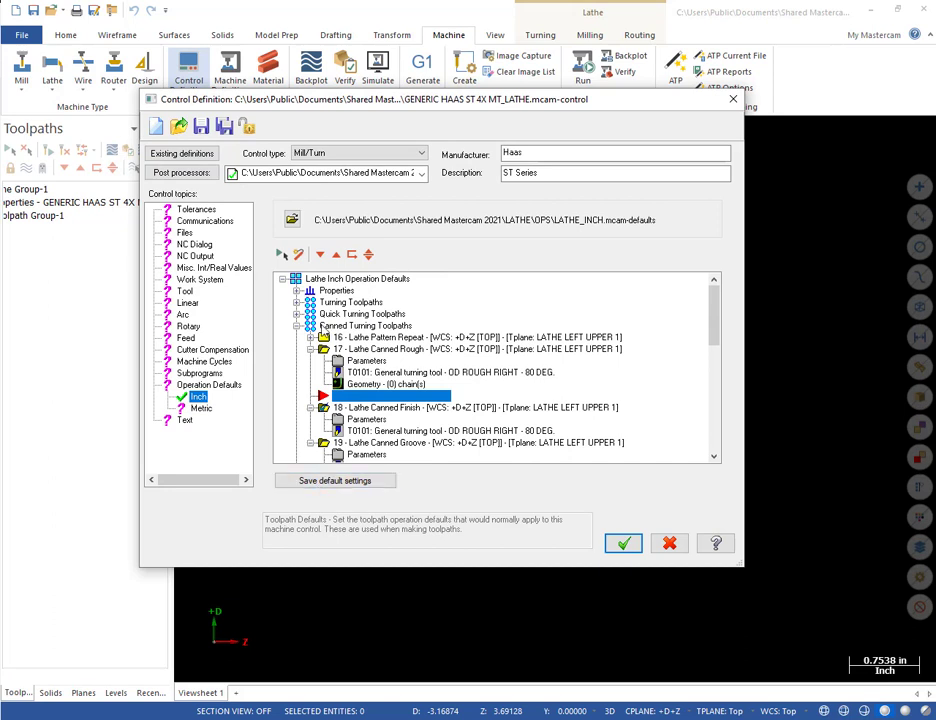
left_click(296, 291)
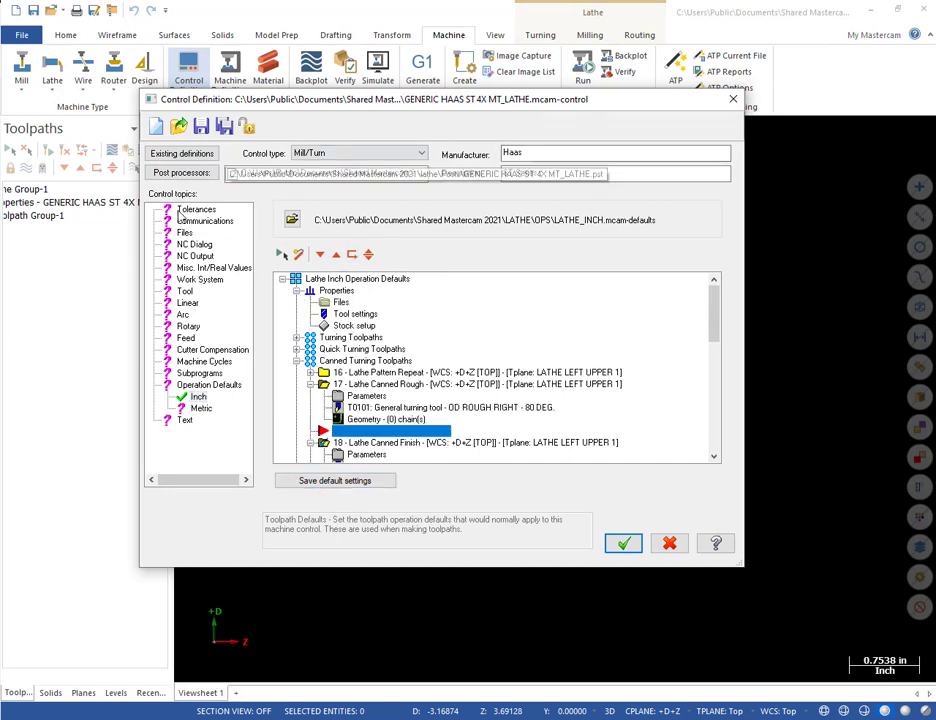
double_click(346, 327)
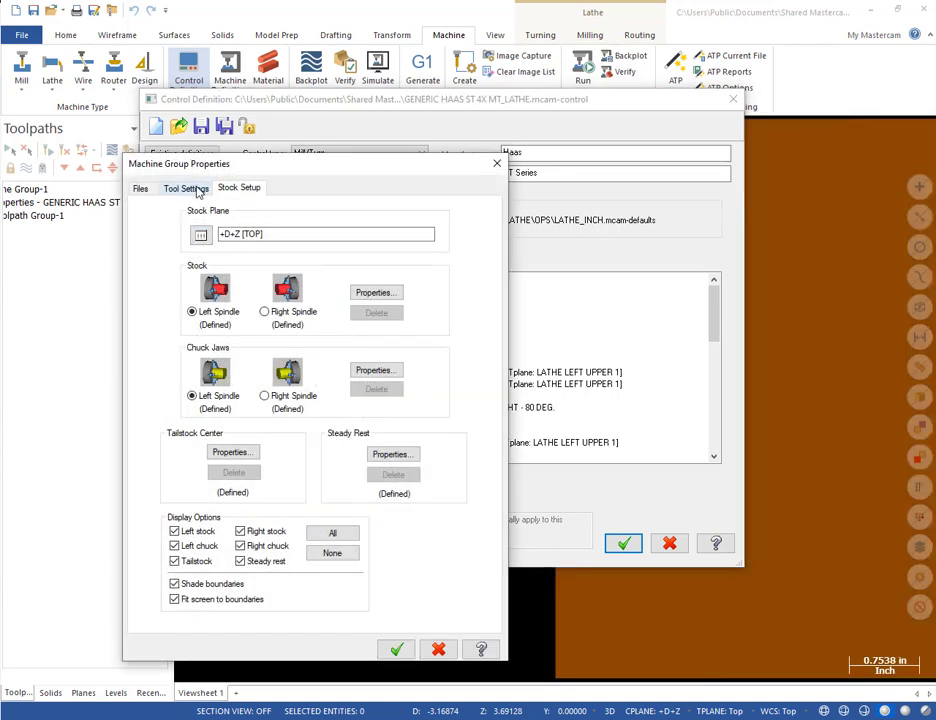
left_click(377, 293)
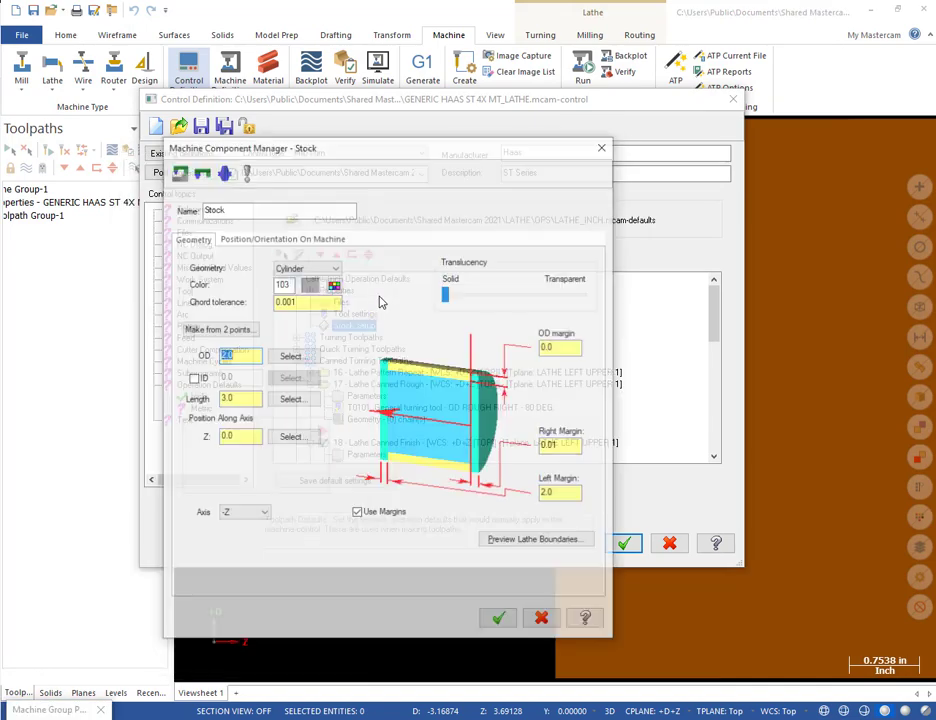
left_click(602, 146)
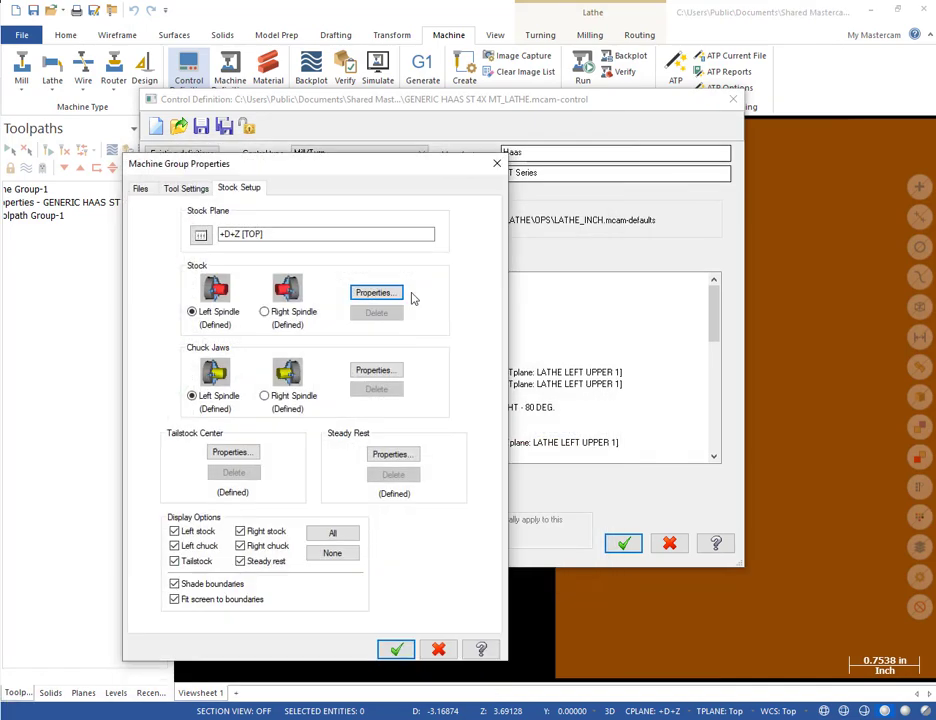
left_click(494, 159)
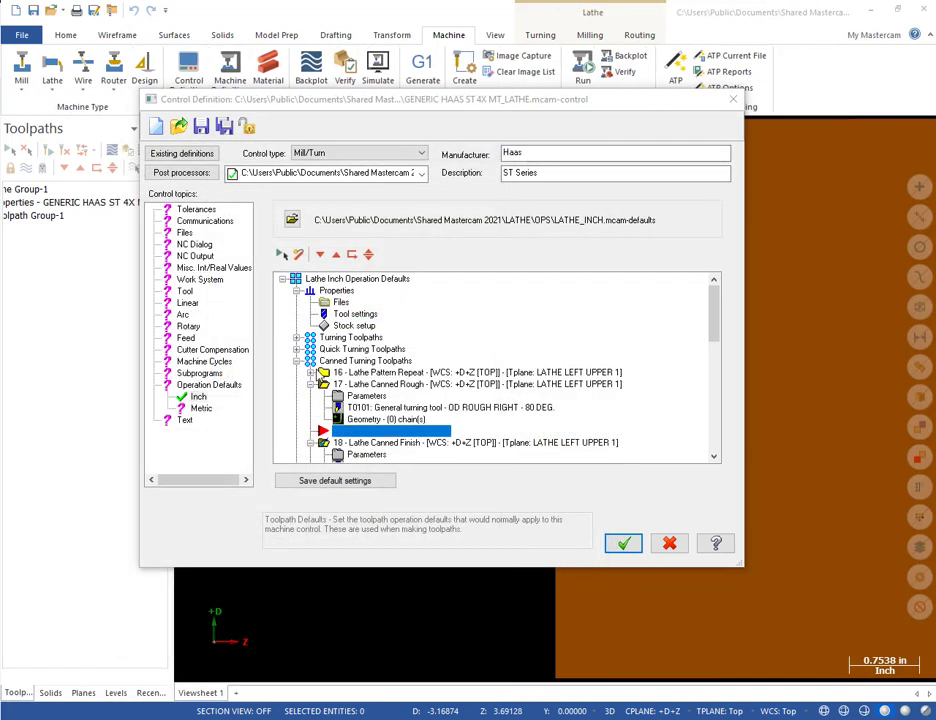
- Expand the Turning Toolpaths group and check the saved Lathe Rough parameters without changing them
scroll(316, 369, "down", 1)
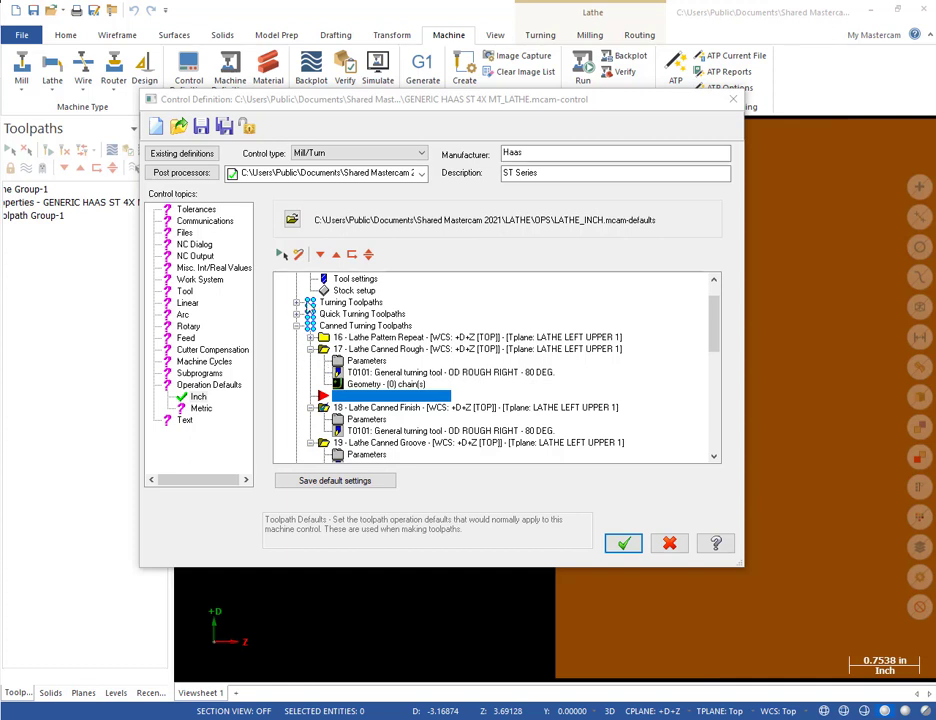
scroll(300, 352, "up", 1)
left_click(295, 338)
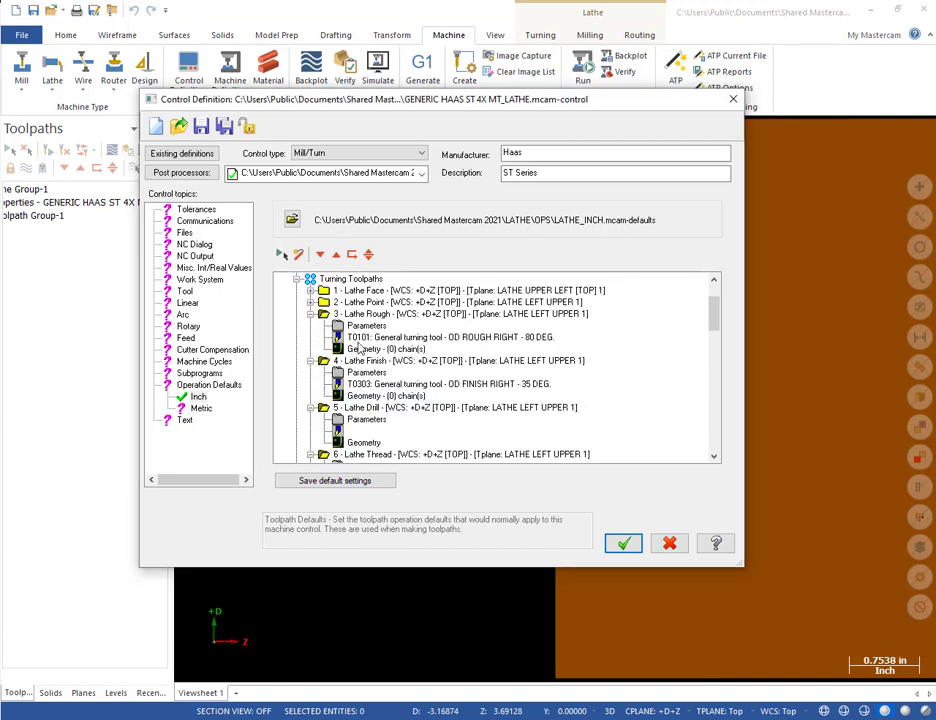
left_click(345, 326)
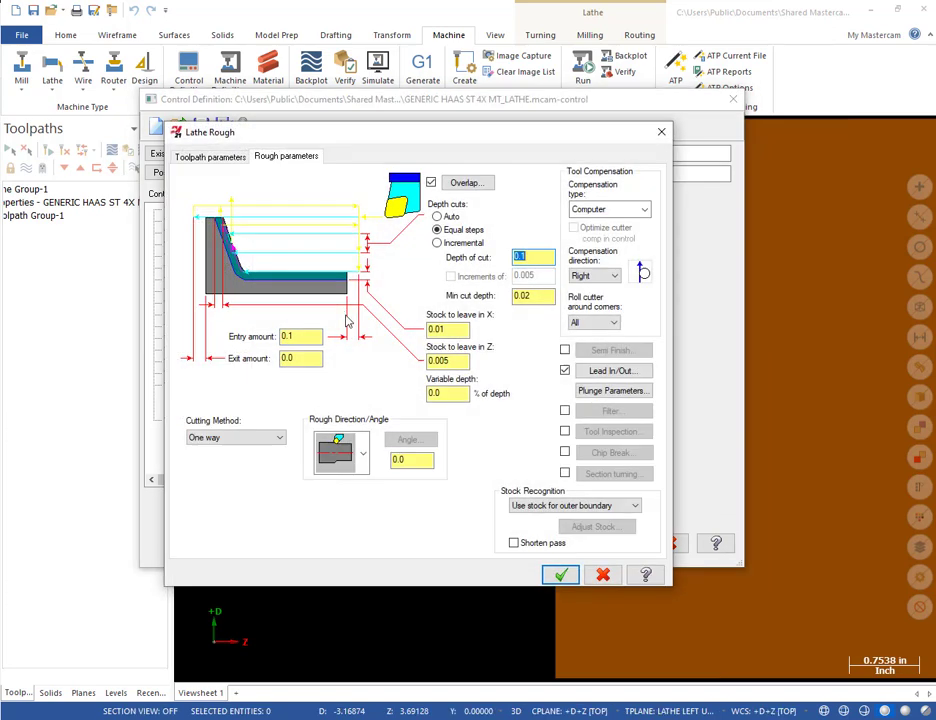
left_click(661, 132)
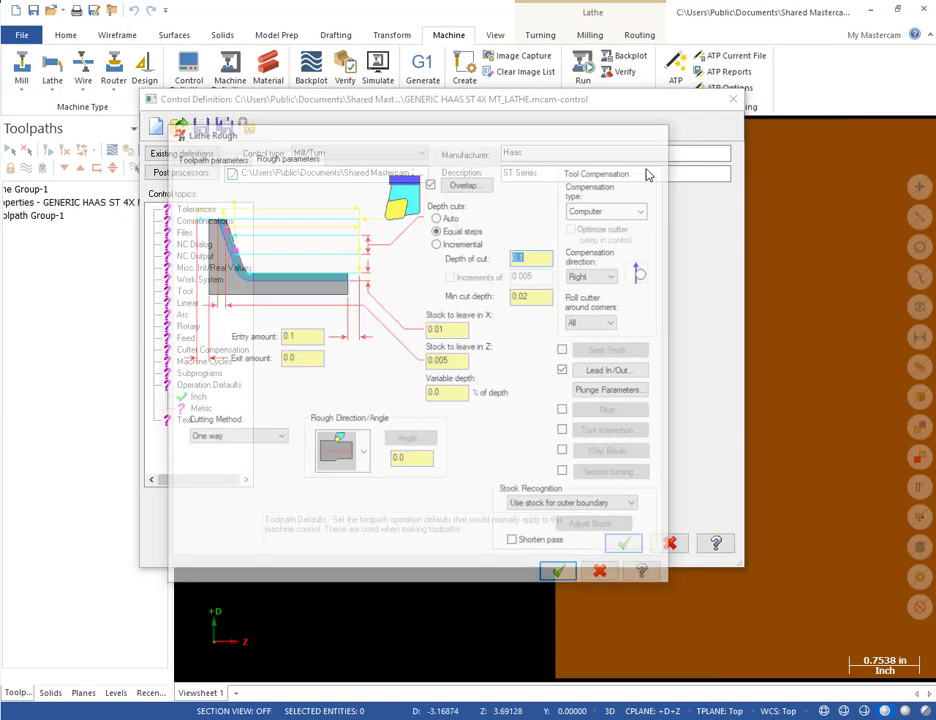
- Save the inch default settings and close the control definition, saving its changes
left_click(320, 477)
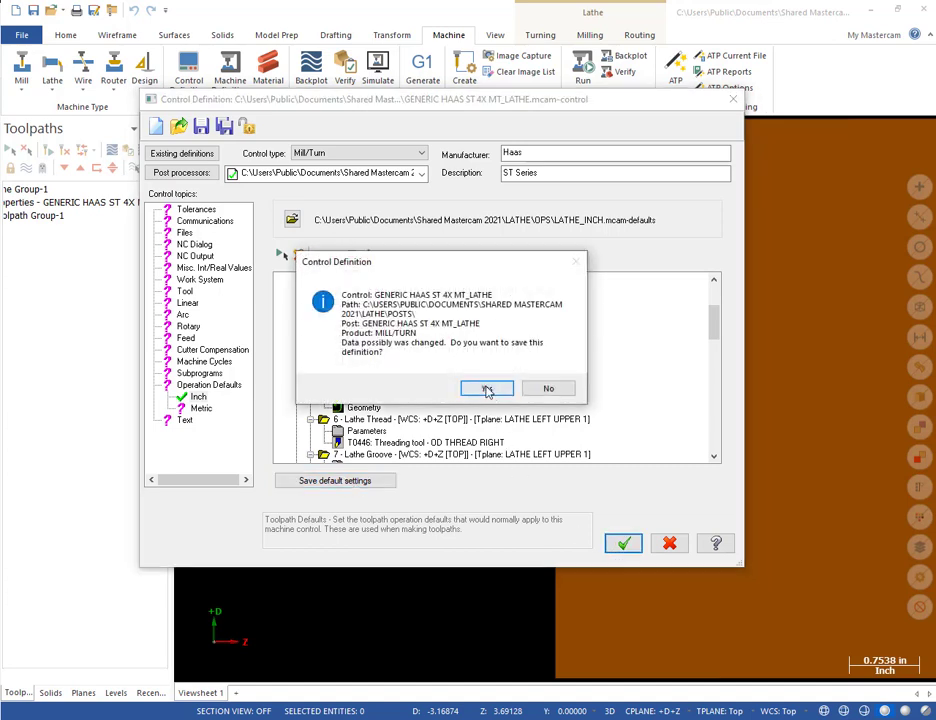
left_click(485, 387)
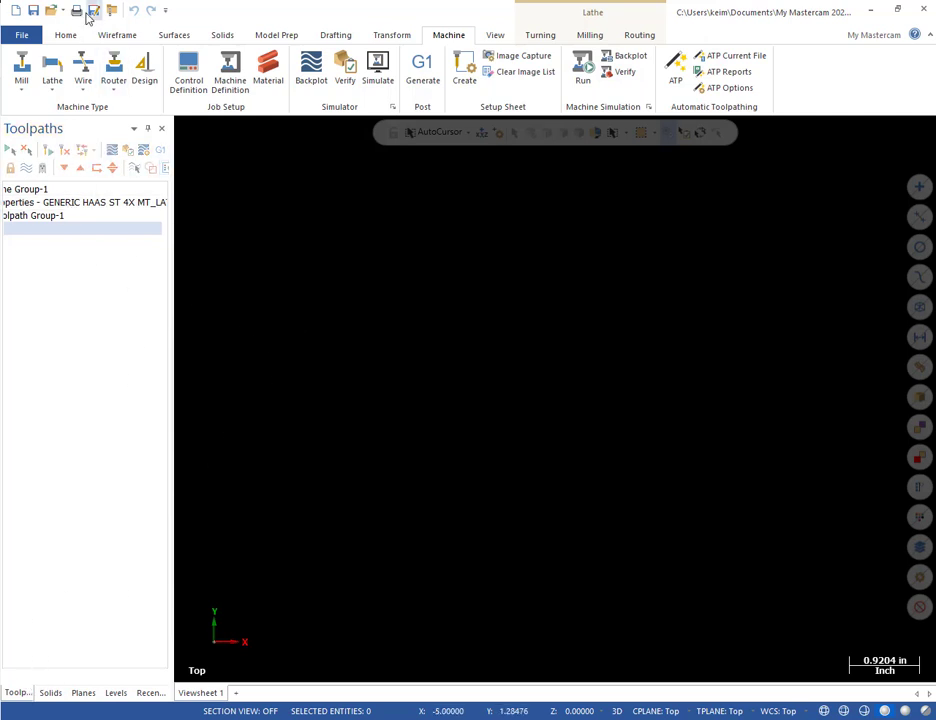
- Draw a connected two-step profile with Line Endpoints from 0,0, starting with a vertical segment about 0.39 in high
left_click(115, 36)
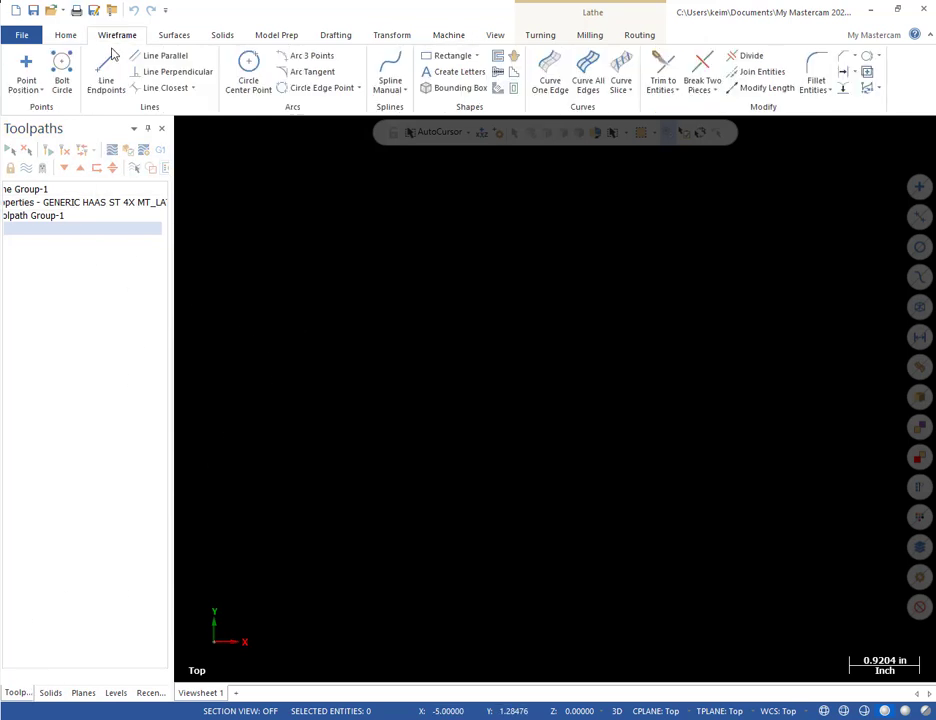
left_click(106, 72)
type("0,0")
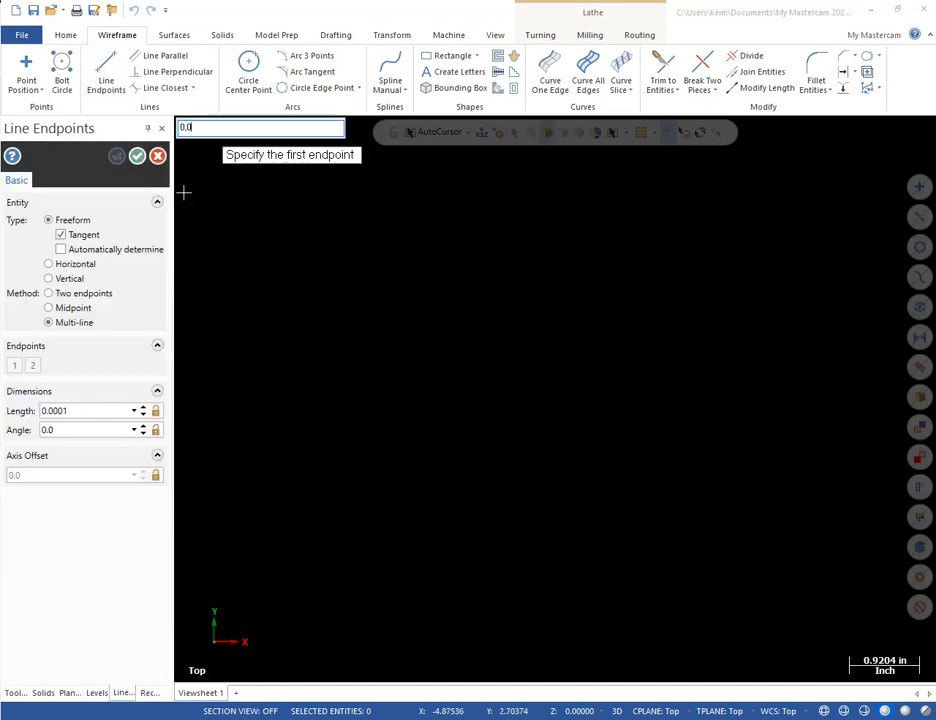
key("Return")
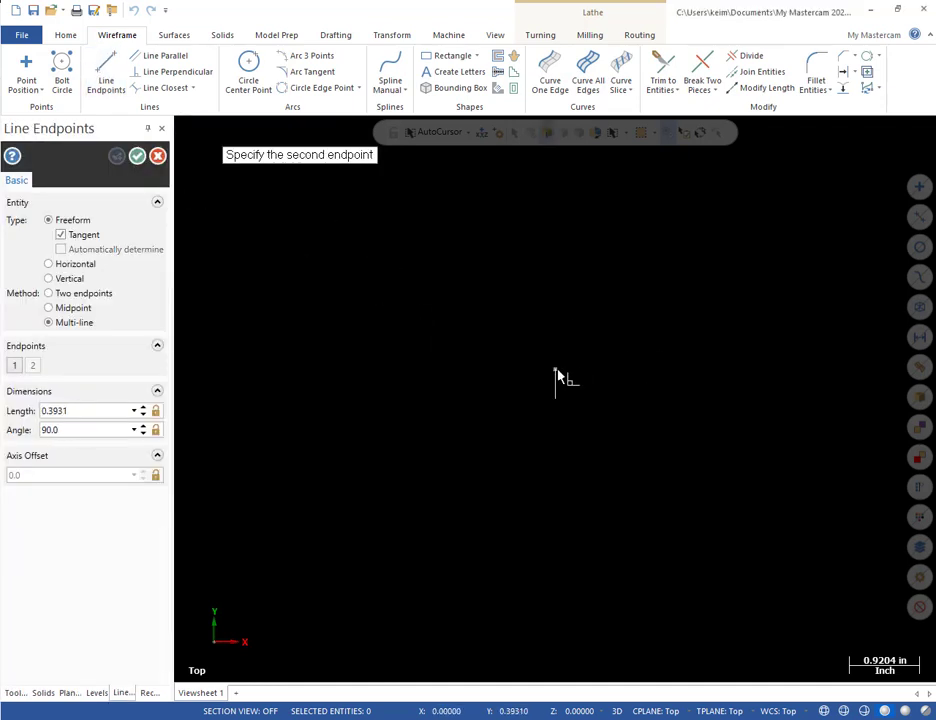
left_click(555, 369)
left_click(499, 369)
left_click(499, 335)
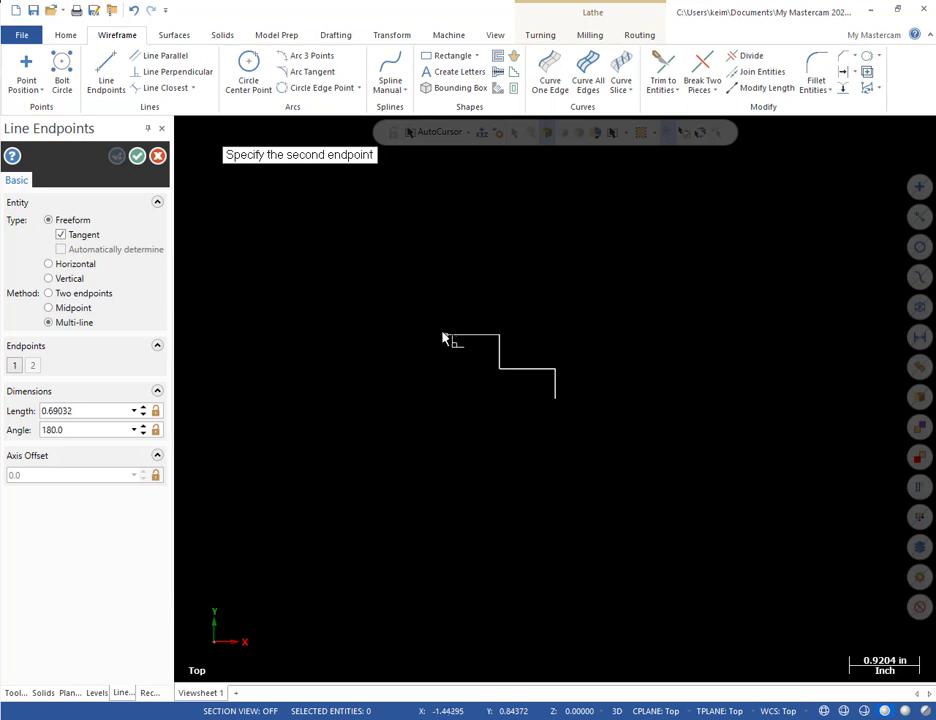
left_click(442, 335)
key("Escape")
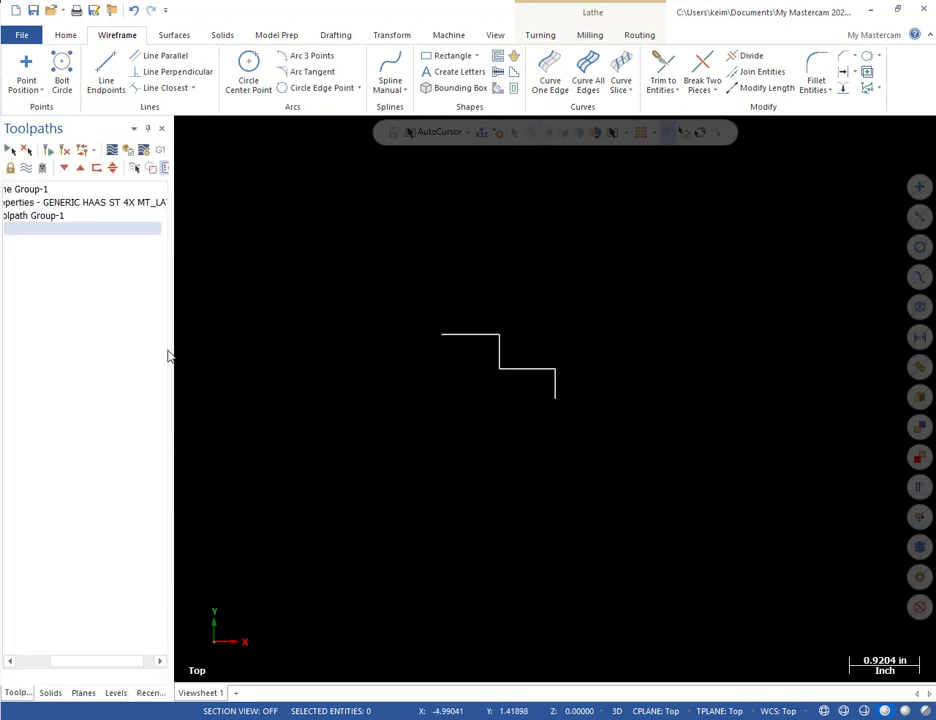
- Start a new file without saving the changes to T.emcam, and load the GENERIC HAAS ST 4X MT_LATHE machine
left_click_drag(75, 661, 27, 656)
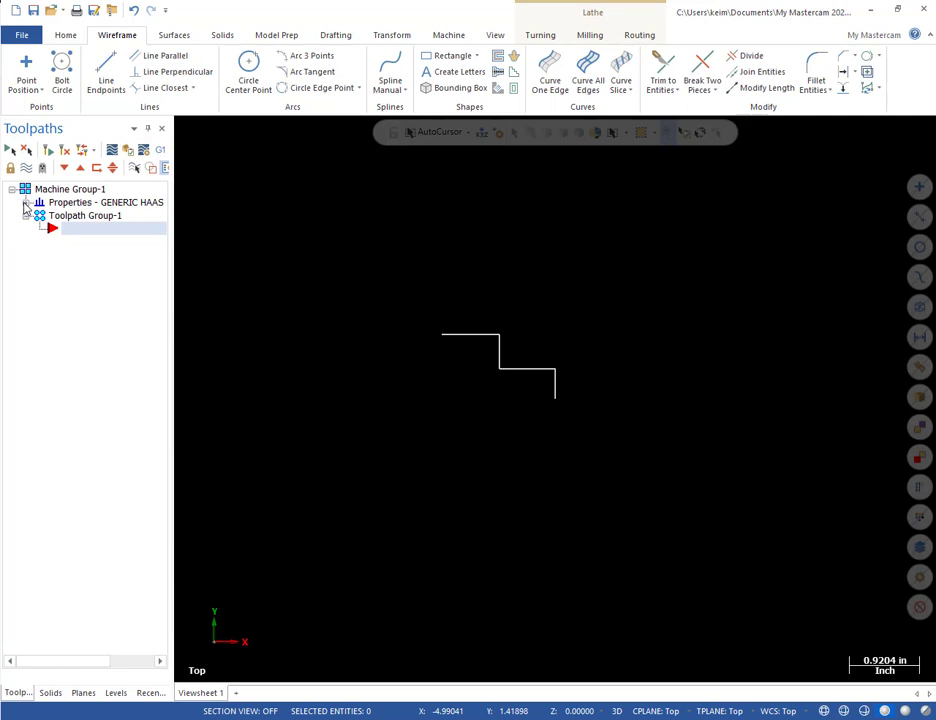
left_click(14, 10)
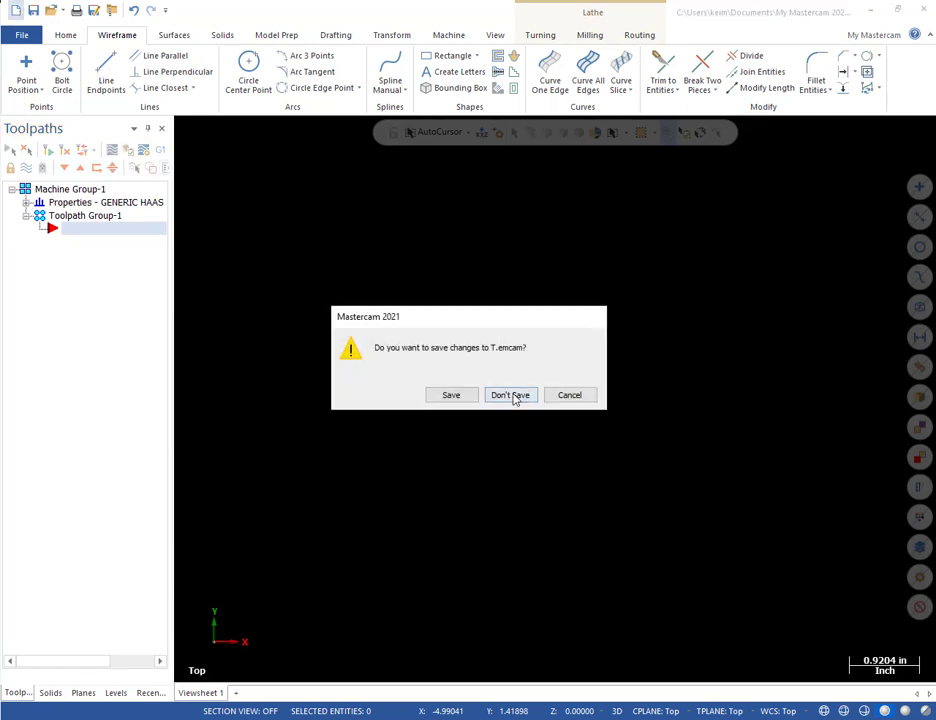
left_click(511, 395)
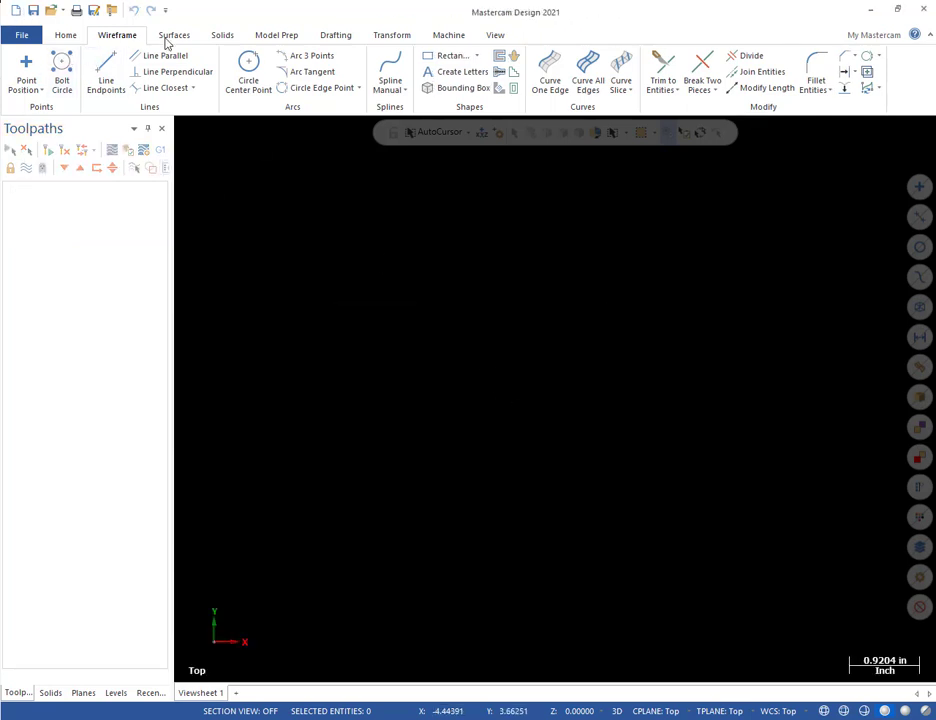
left_click(455, 38)
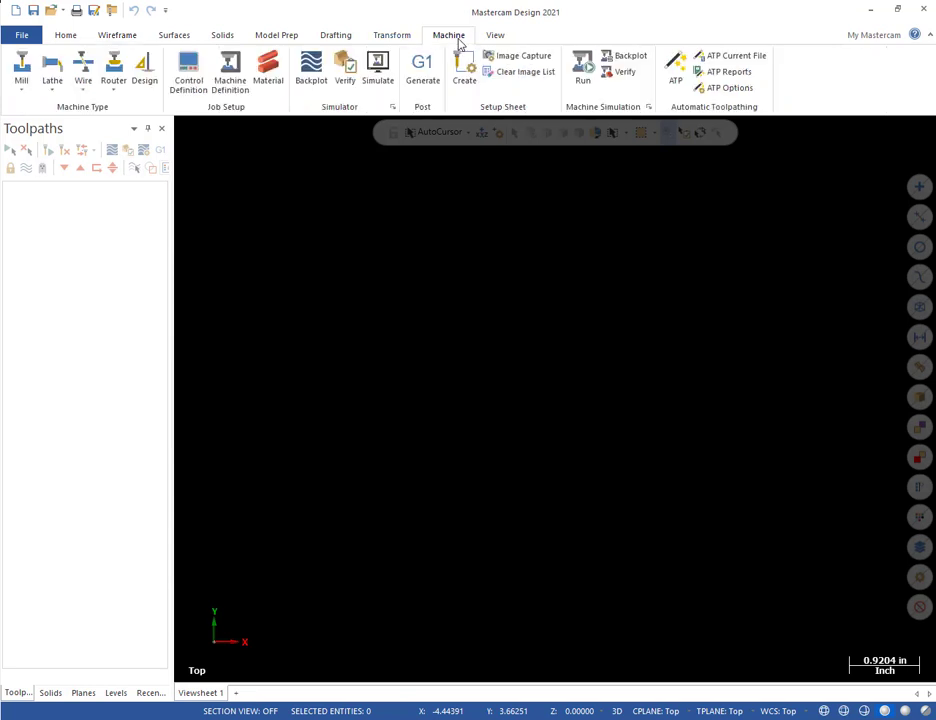
left_click(53, 90)
left_click(140, 142)
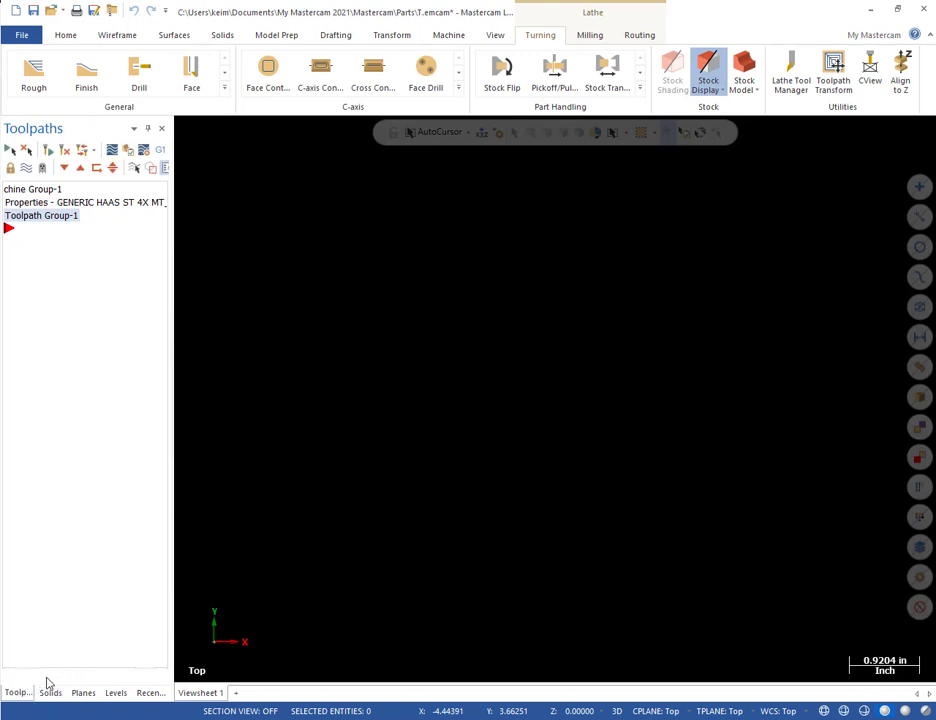
- Check the stock plane choices in the new machine group's Stock Setup without changing them
left_click(26, 202)
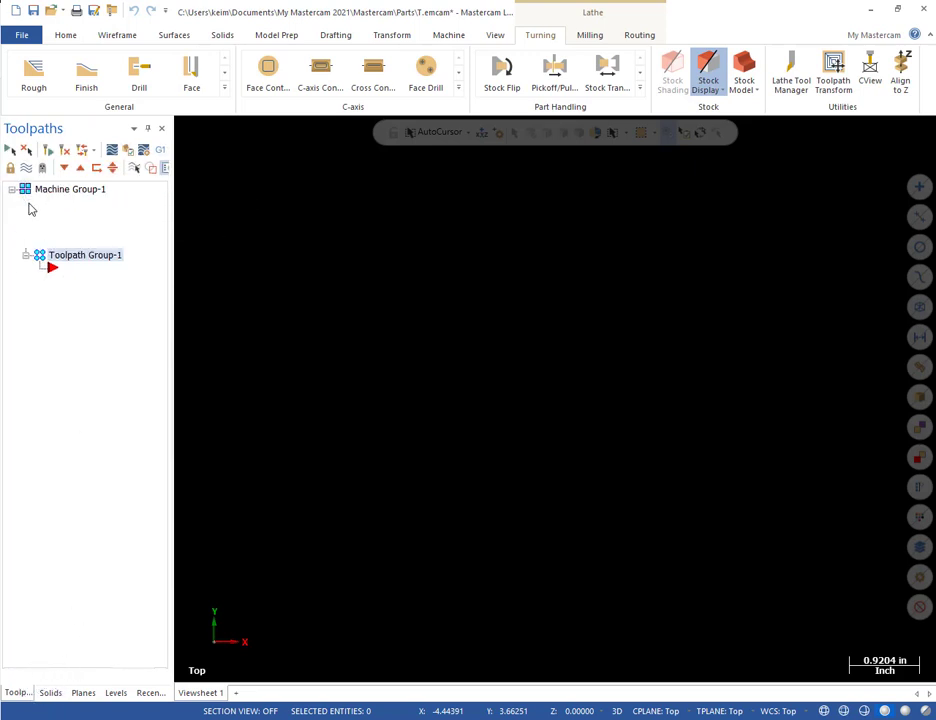
double_click(75, 242)
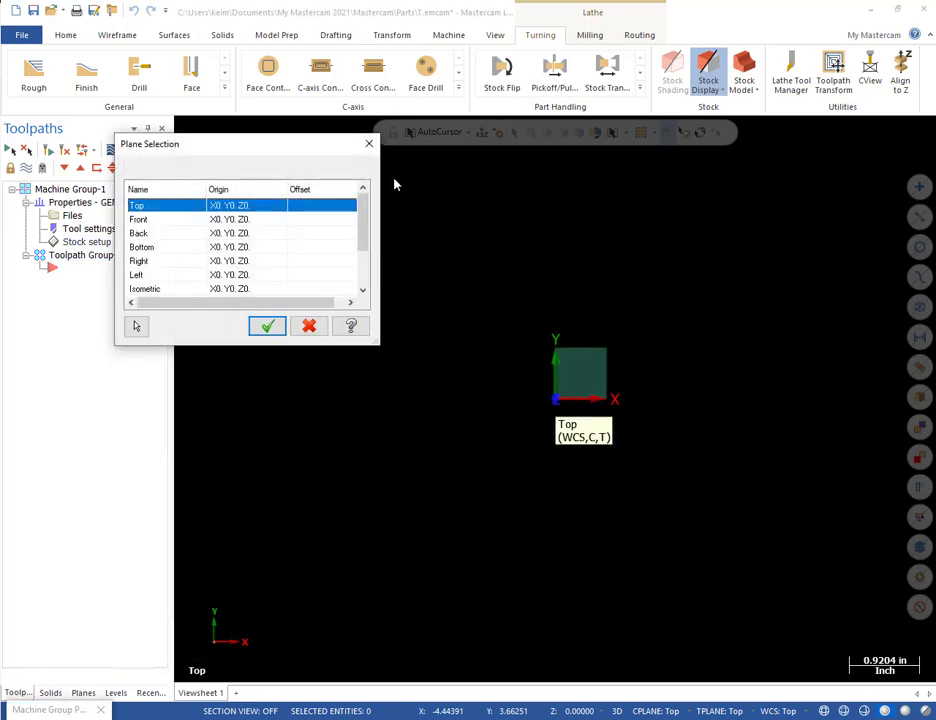
left_click(367, 145)
left_click(496, 162)
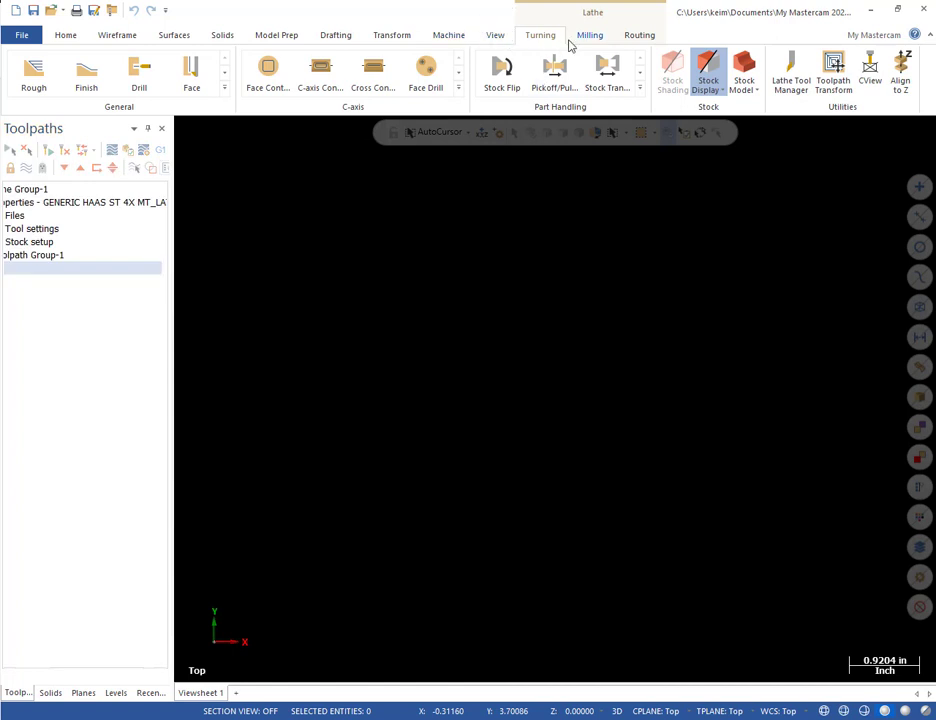
- Check the Stock Setup in the control definition's inch operation defaults, and save the definition when closing it
left_click(449, 35)
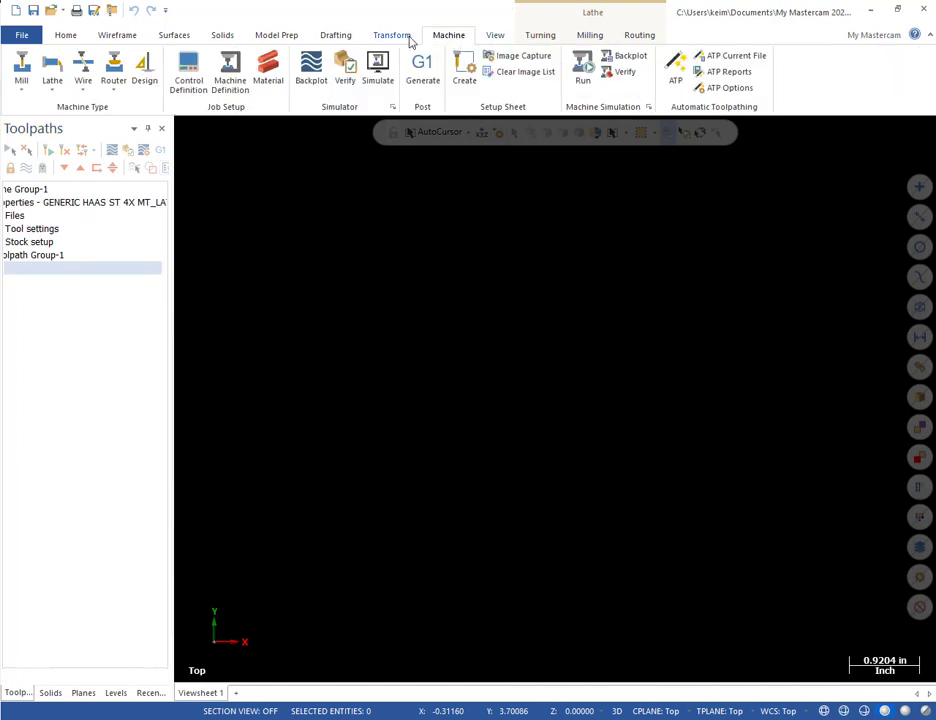
left_click(186, 78)
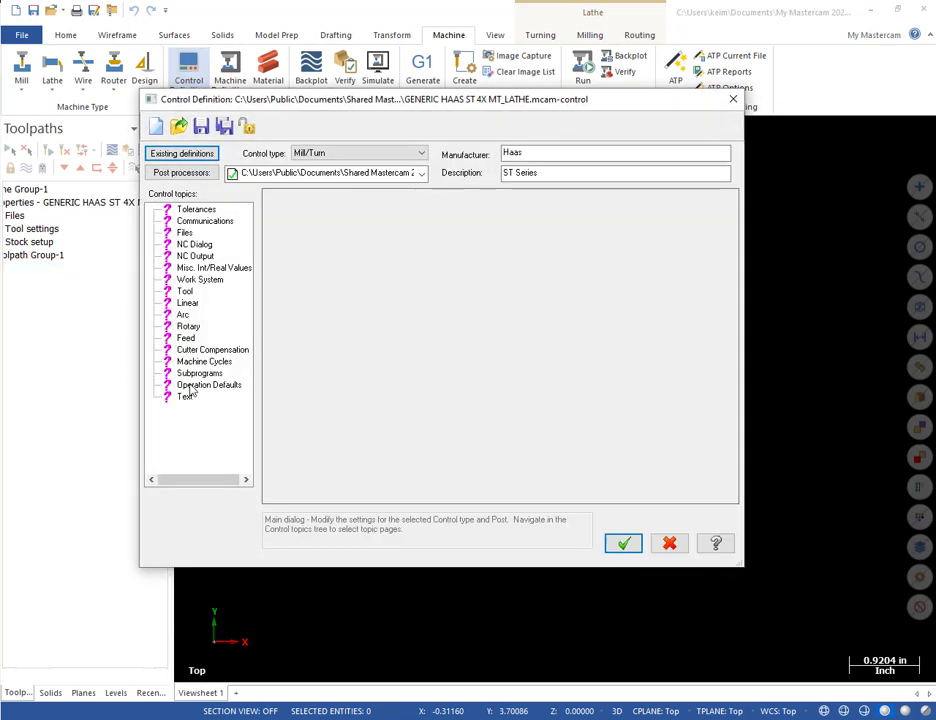
left_click(189, 385)
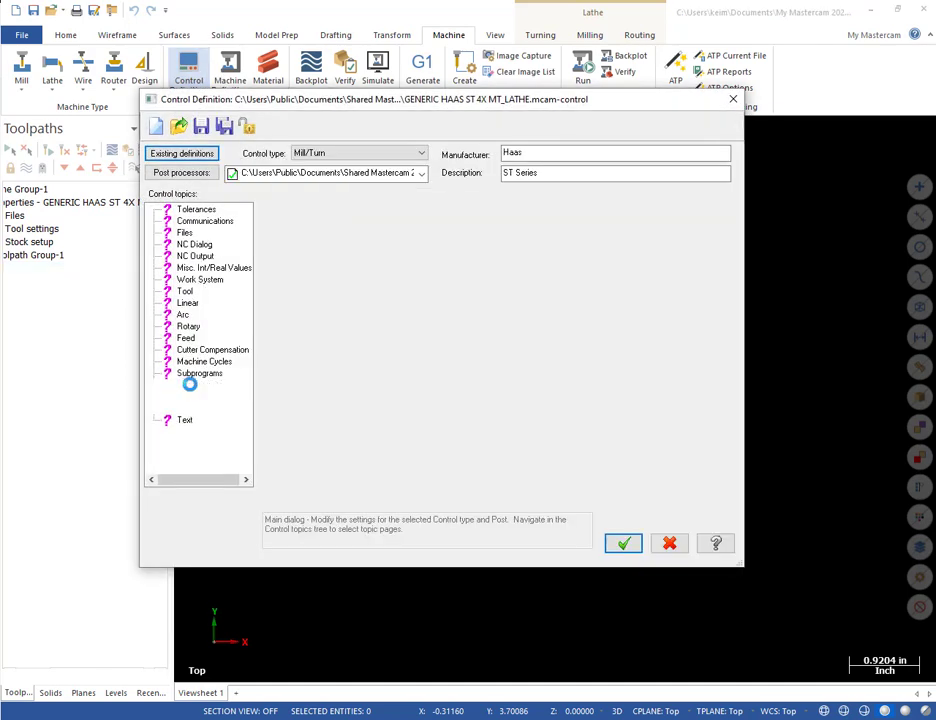
scroll(380, 372, "up", 4)
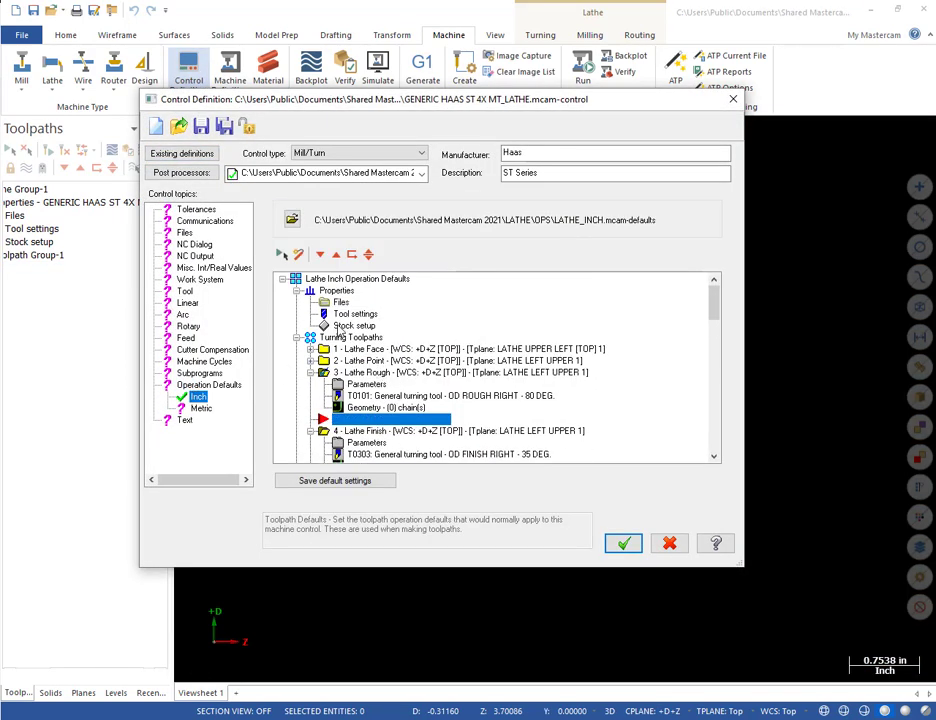
double_click(340, 328)
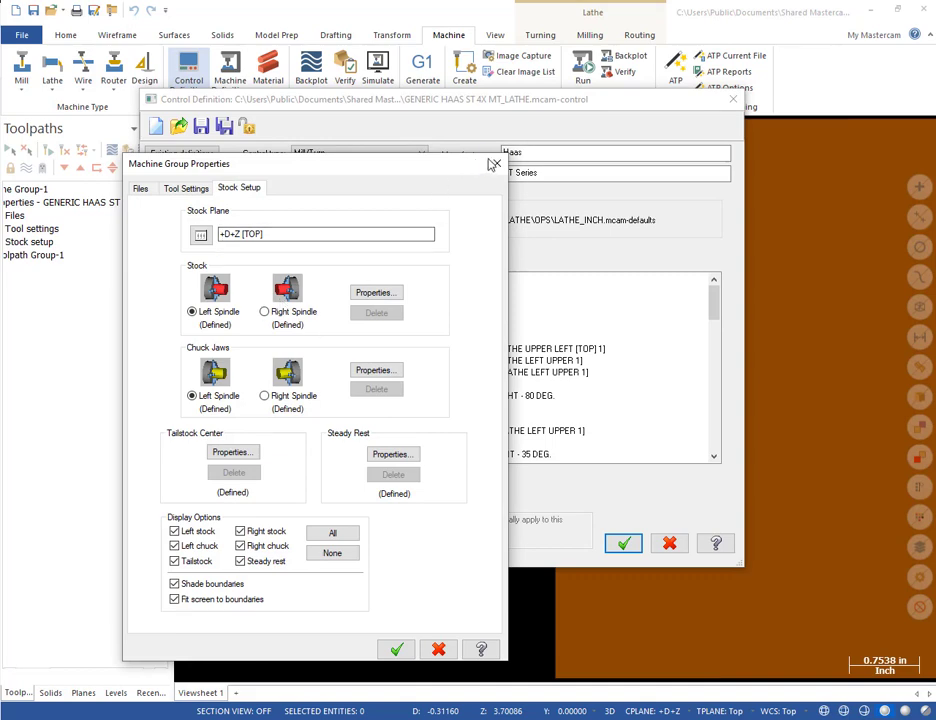
left_click(494, 164)
left_click(630, 547)
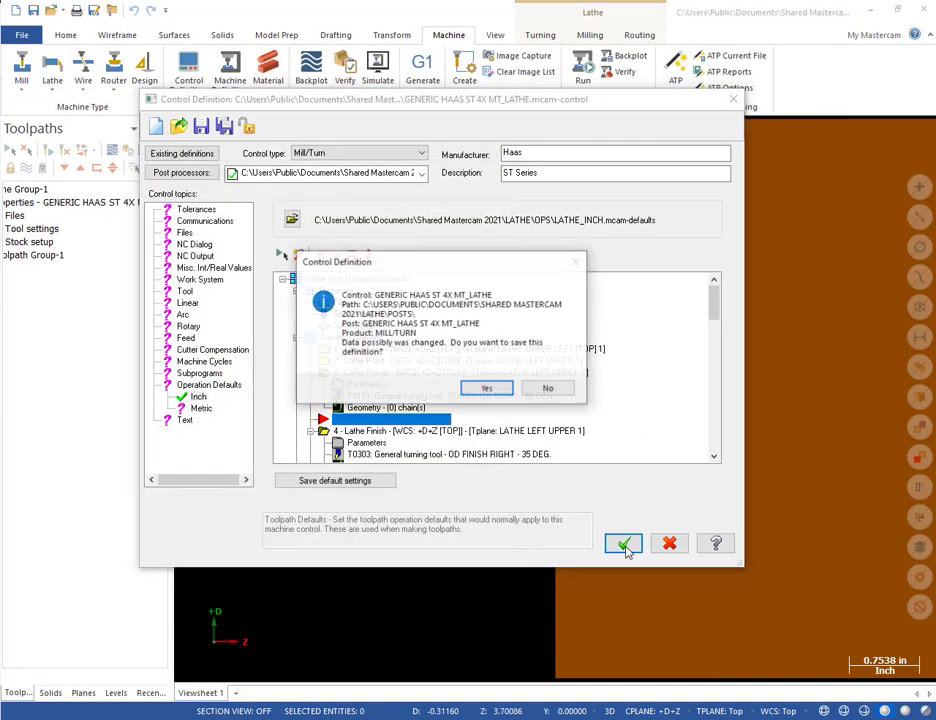
left_click(486, 389)
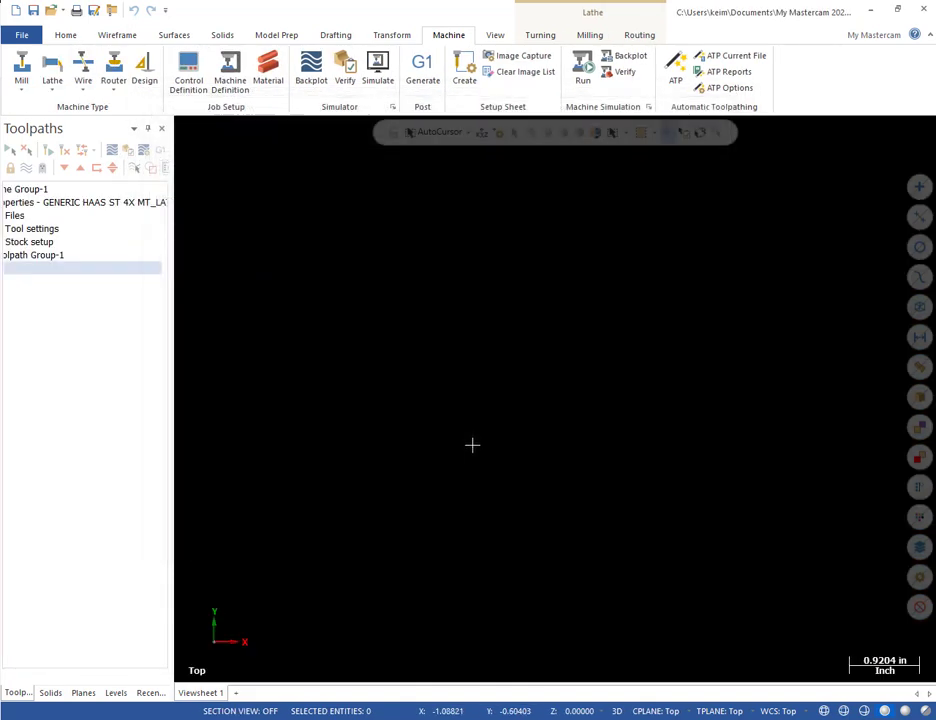
- Draw a connected two-step profile with Line Endpoints from the origin, starting with a vertical segment about 0.47 in high
left_click(117, 35)
left_click(106, 75)
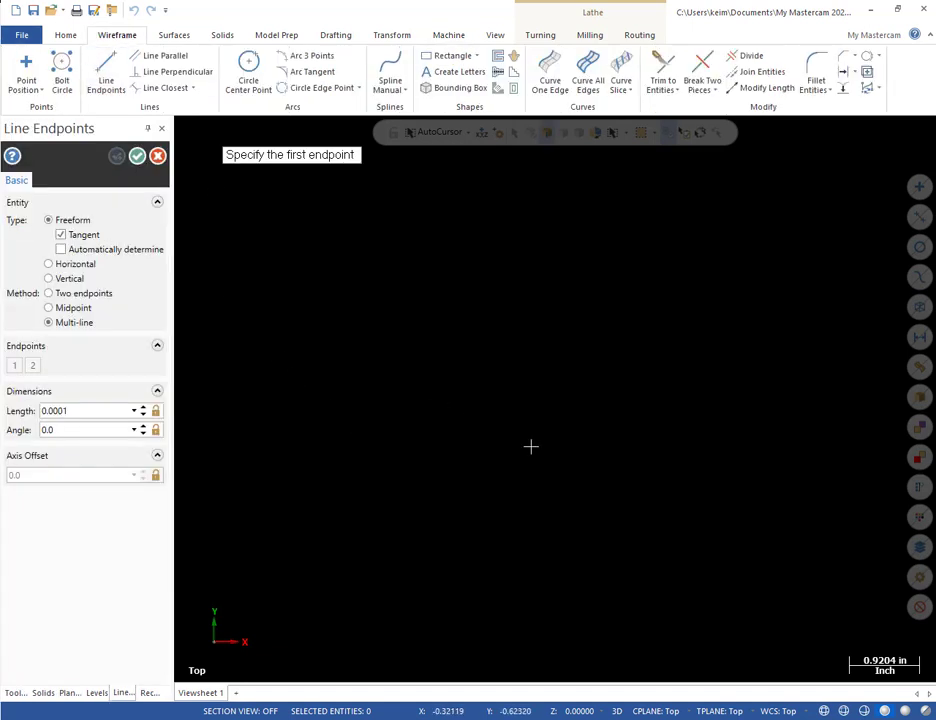
type("0")
key("Return")
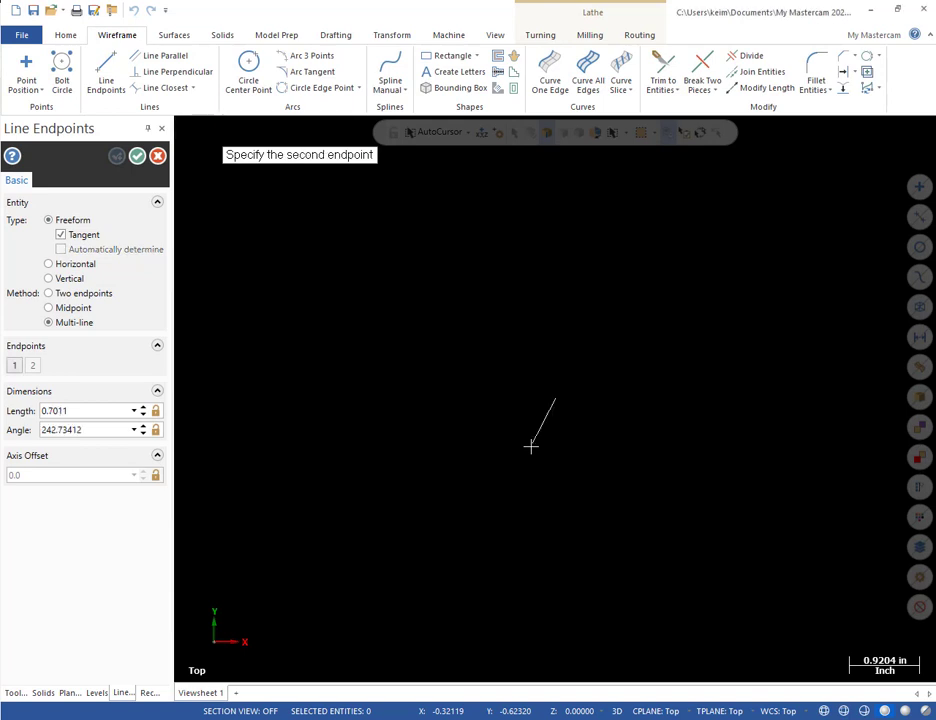
left_click(549, 367)
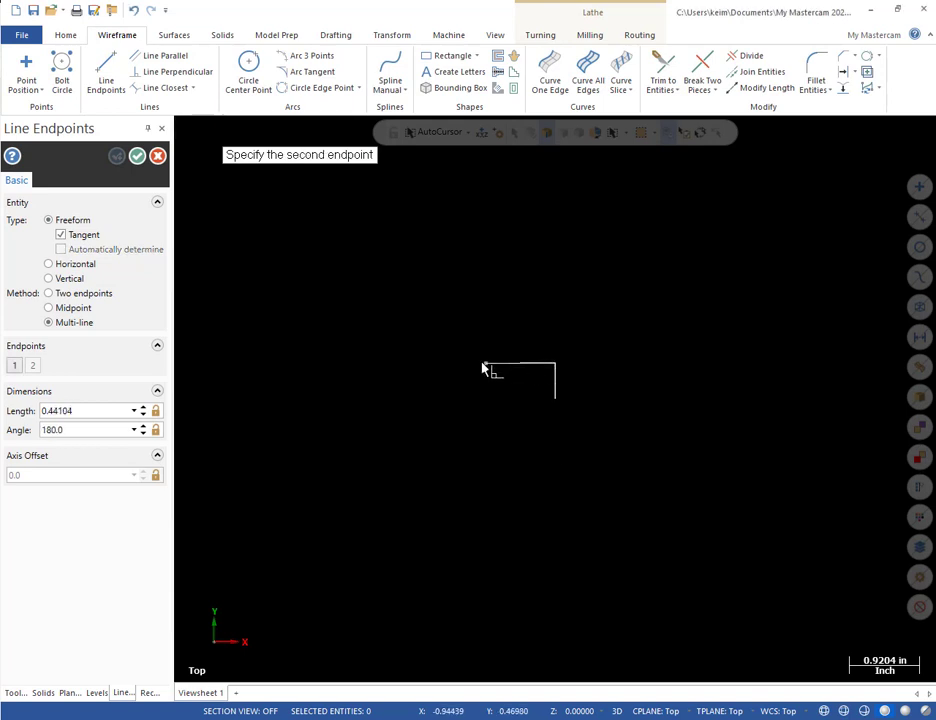
left_click(519, 364)
left_click(519, 336)
left_click(421, 336)
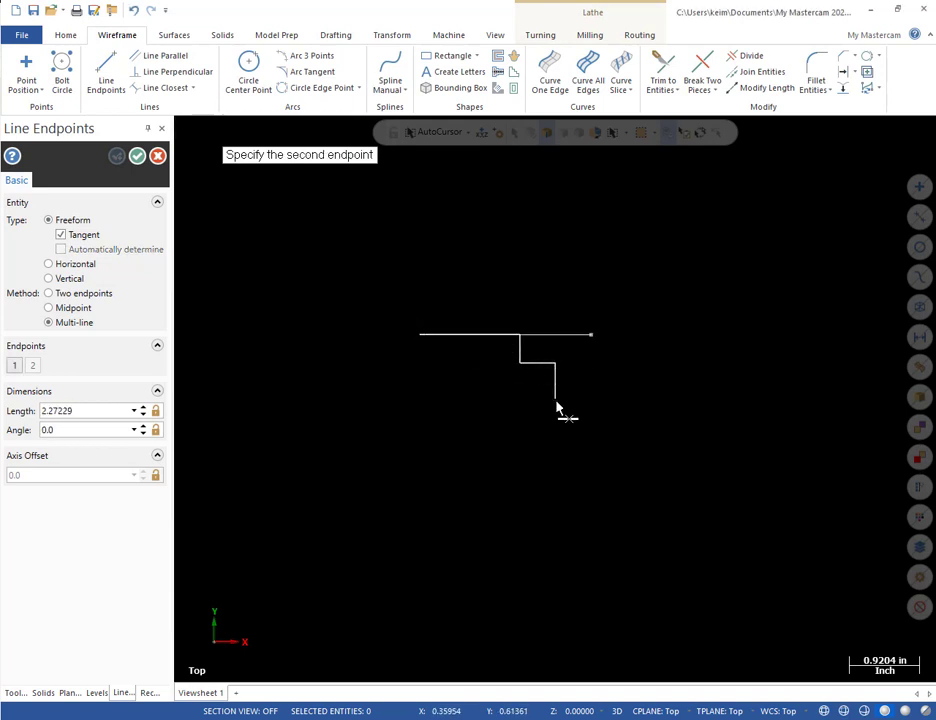
left_click(137, 155)
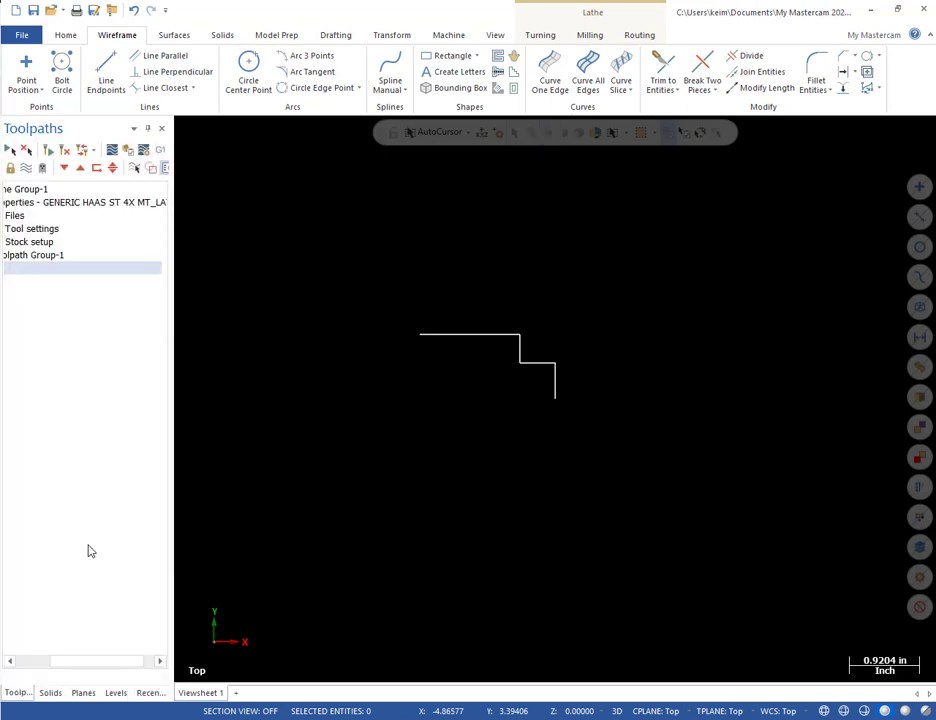
- Set the stock plane to +D+Z in the machine group's Stock Setup
left_click_drag(94, 660, 61, 661)
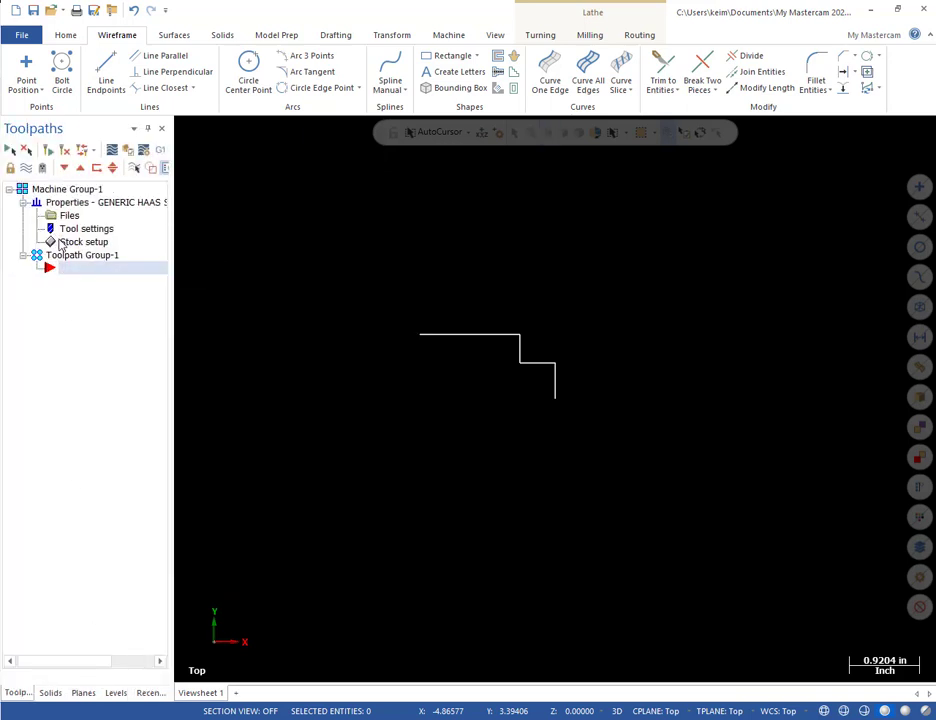
left_click(63, 243)
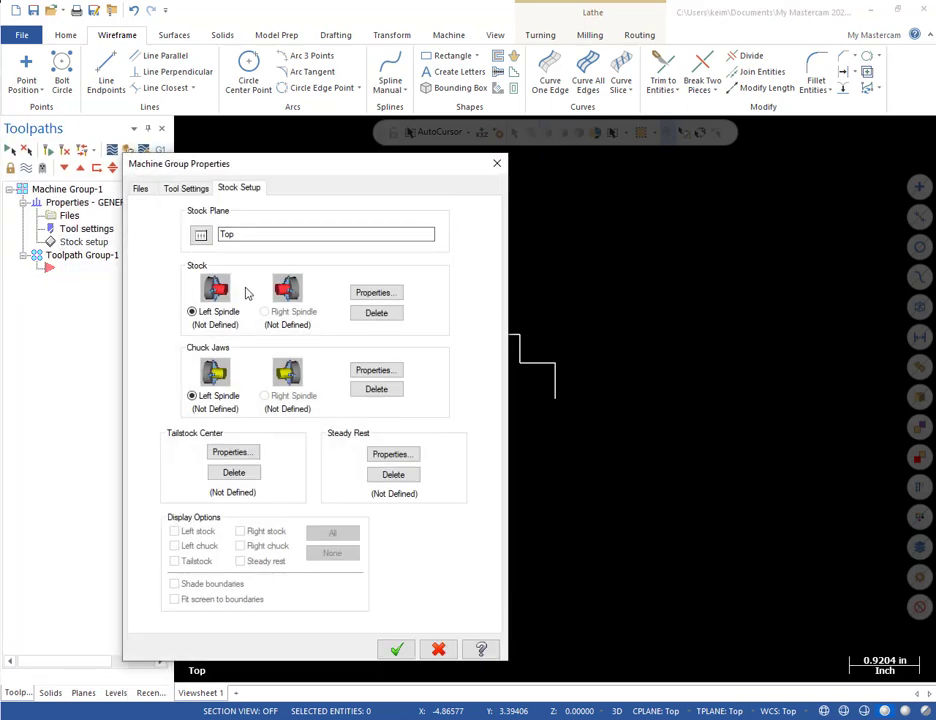
left_click(202, 235)
scroll(194, 244, "down", 2)
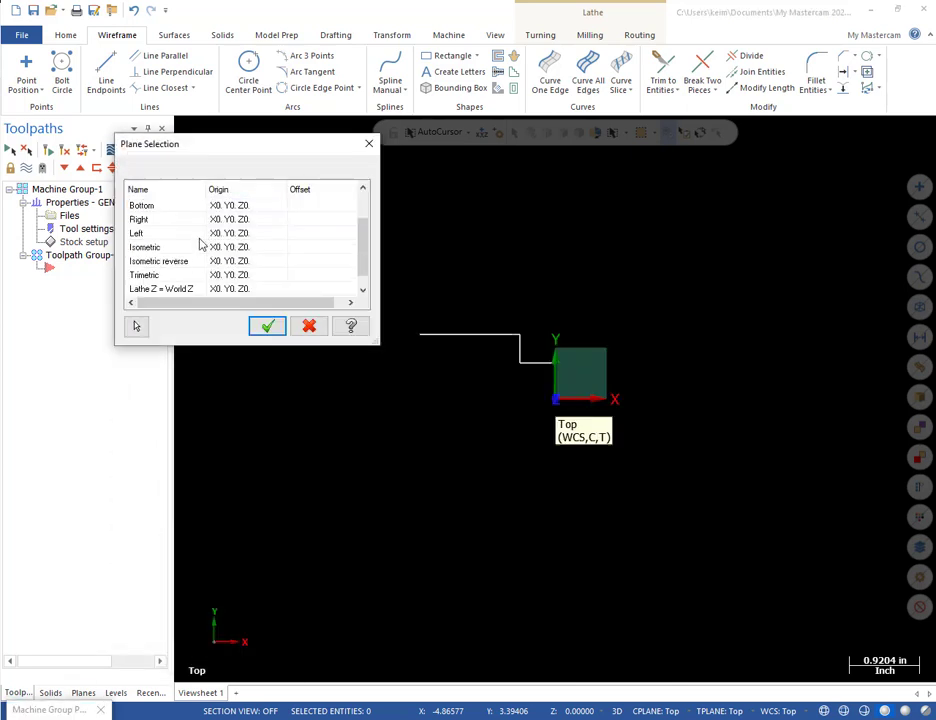
left_click(150, 288)
left_click(267, 326)
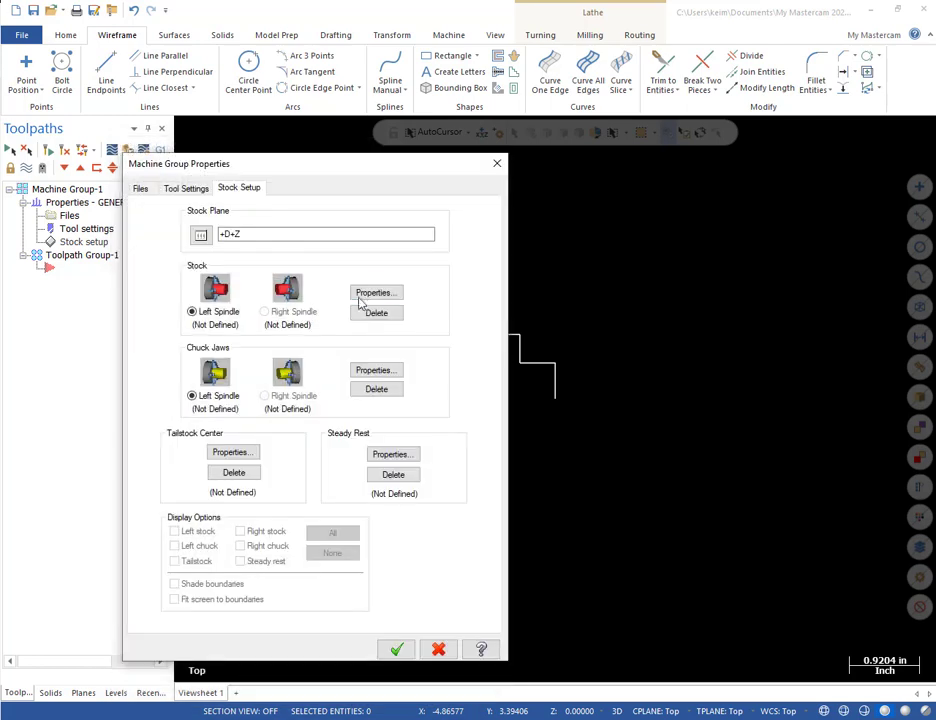
- Define the left spindle stock as a -Z cylinder with 2.0 OD, 3.0 length, 0.01 right margin and 2.0 left margin, and apply the setup
left_click(364, 294)
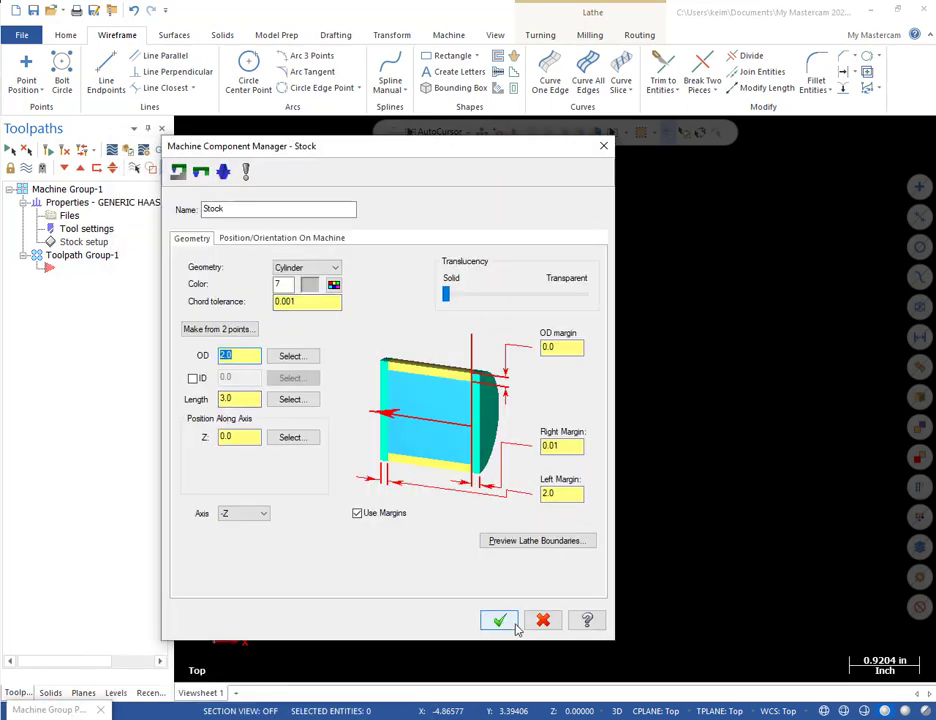
left_click(500, 621)
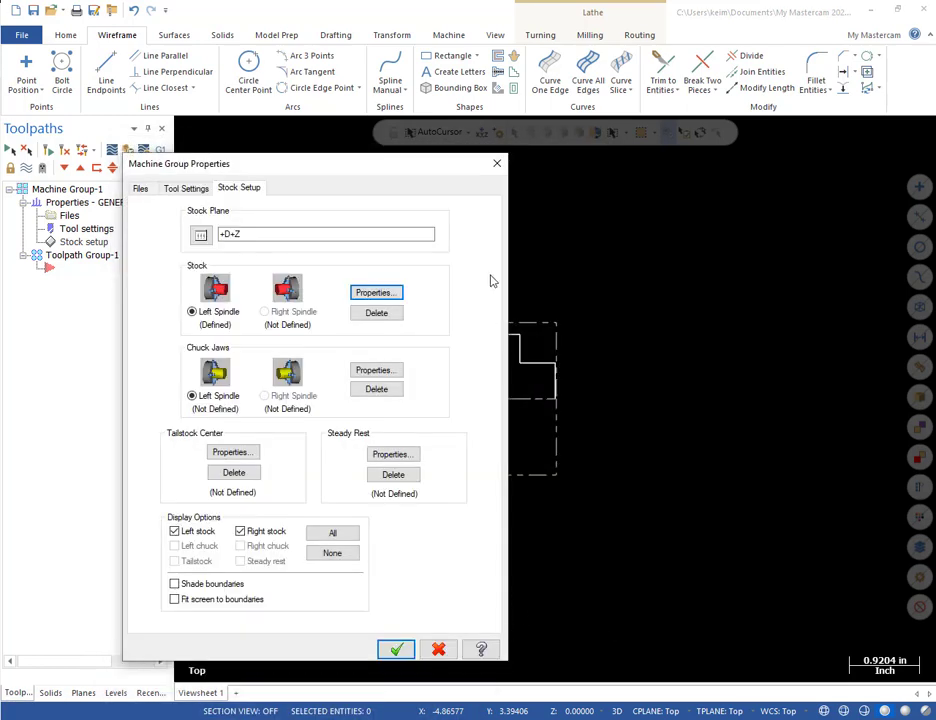
left_click(398, 651)
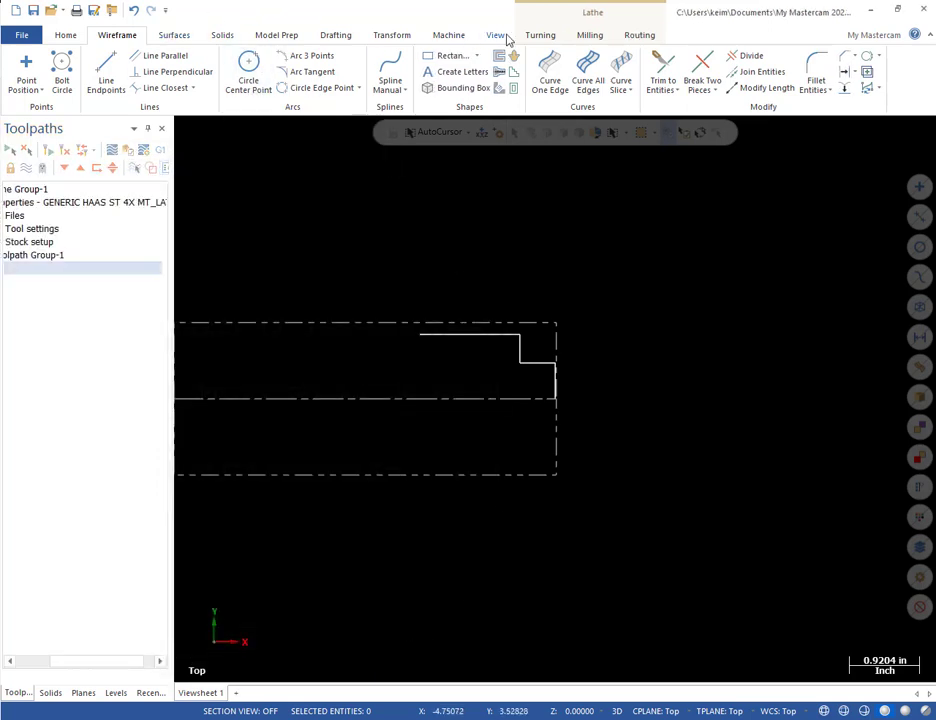
left_click(540, 35)
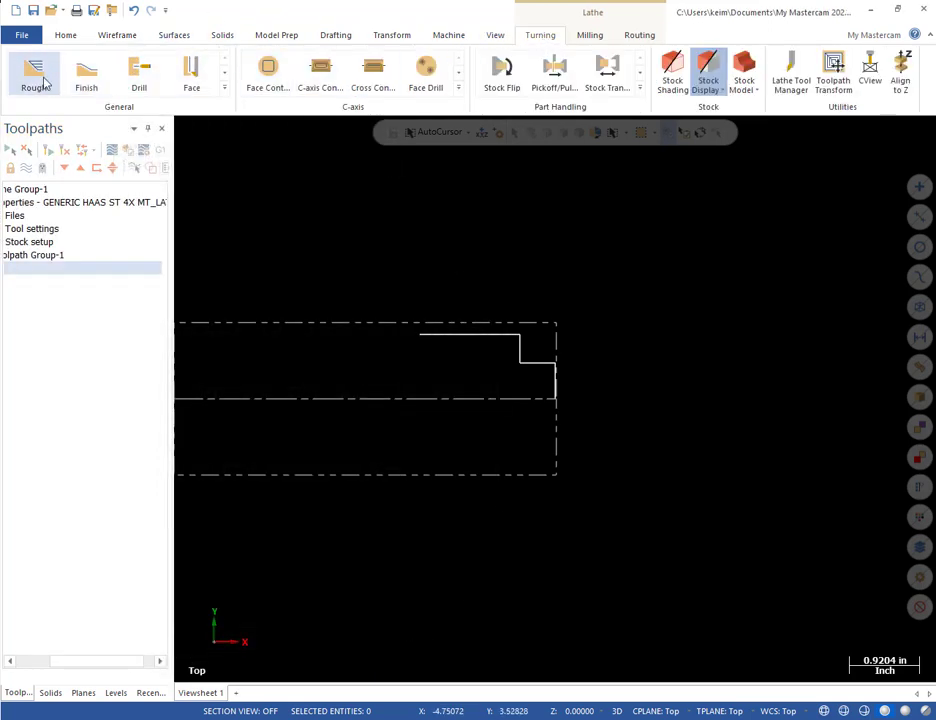
left_click(33, 76)
left_click(556, 377)
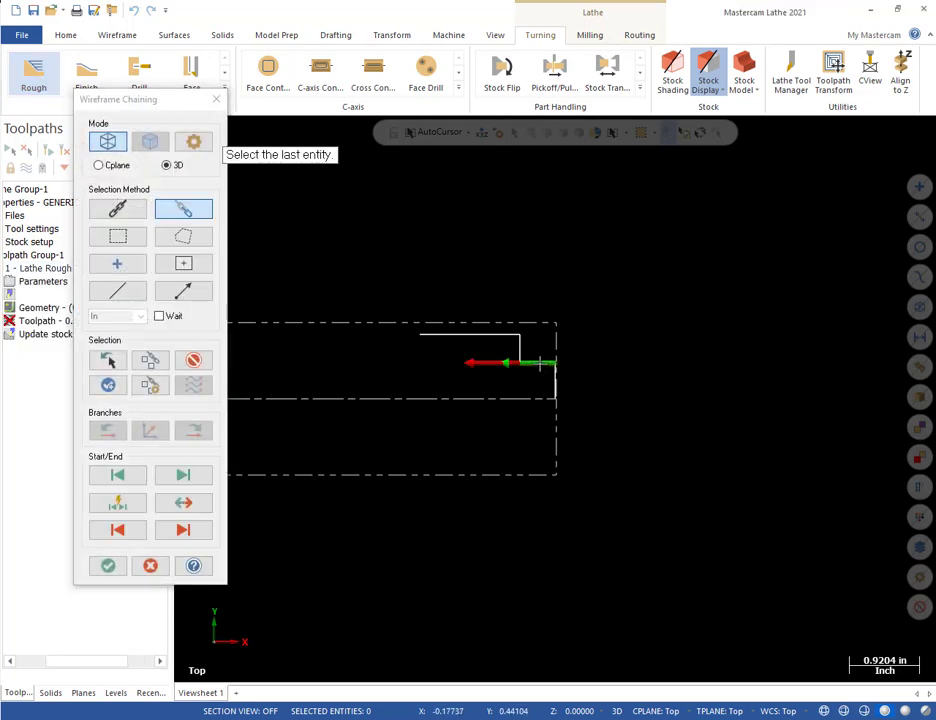
left_click(445, 333)
left_click(106, 566)
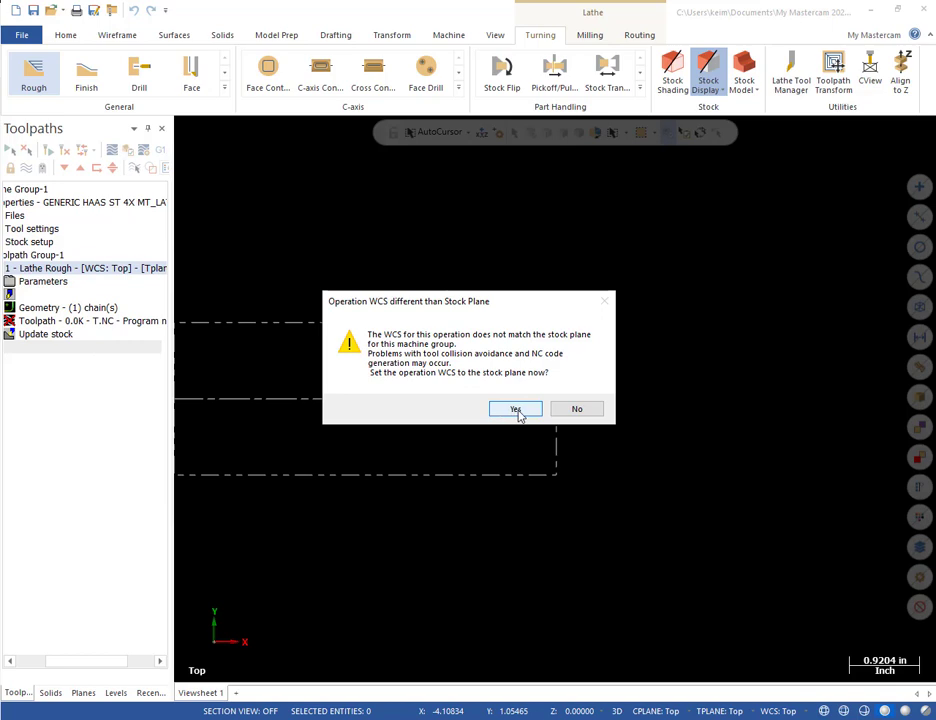
left_click(576, 409)
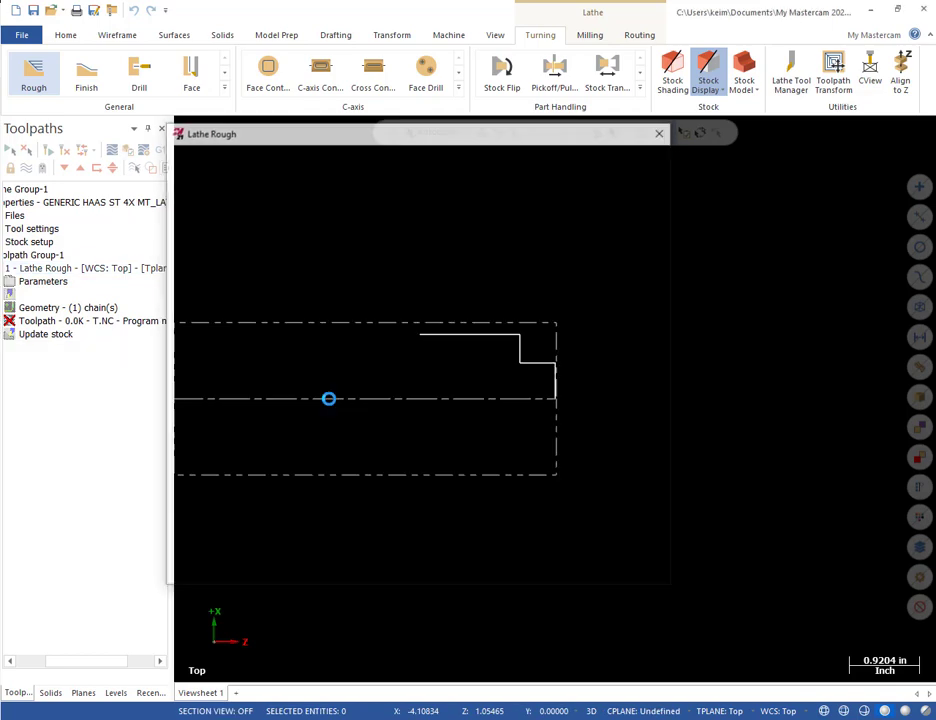
left_click(503, 398)
left_click(562, 403)
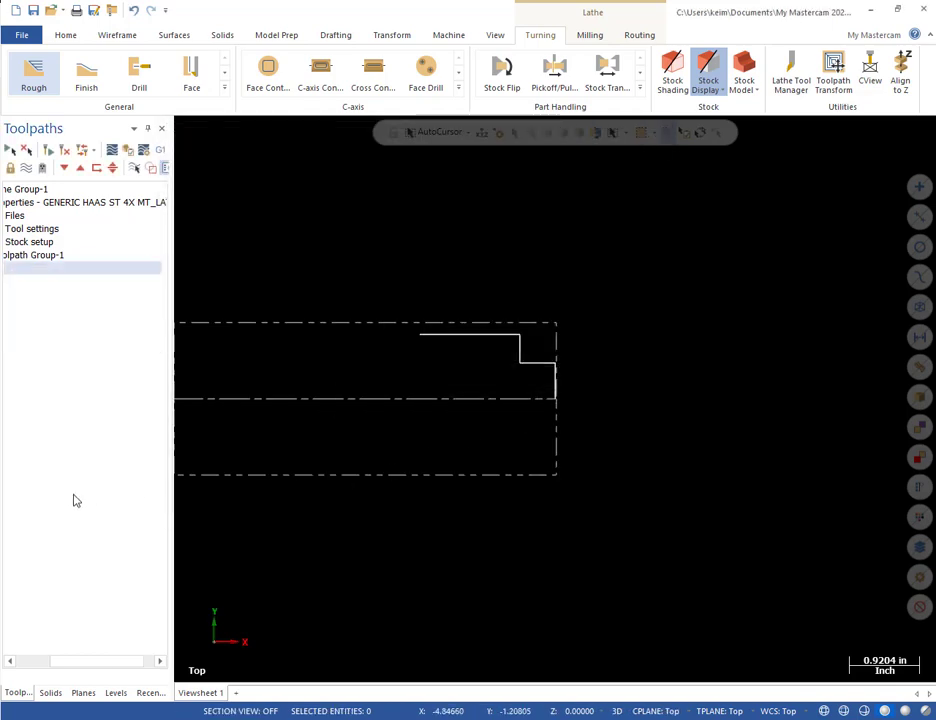
- Set the +D+Z plane as the current WCS, construction plane and tool plane
left_click(83, 692)
left_click(40, 334)
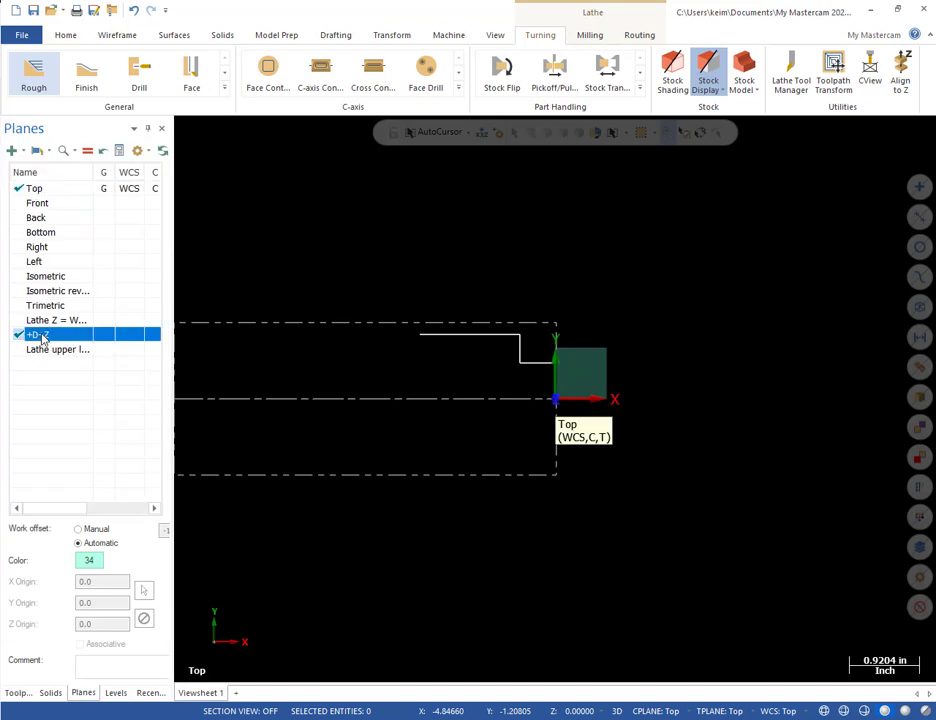
left_click(87, 150)
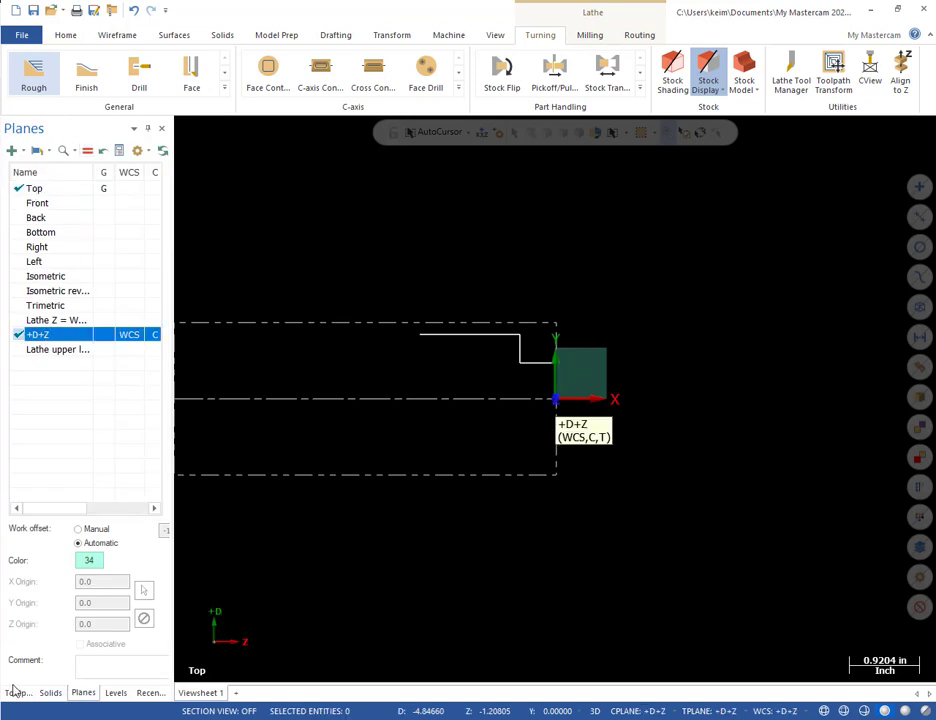
left_click(345, 580)
left_click(14, 692)
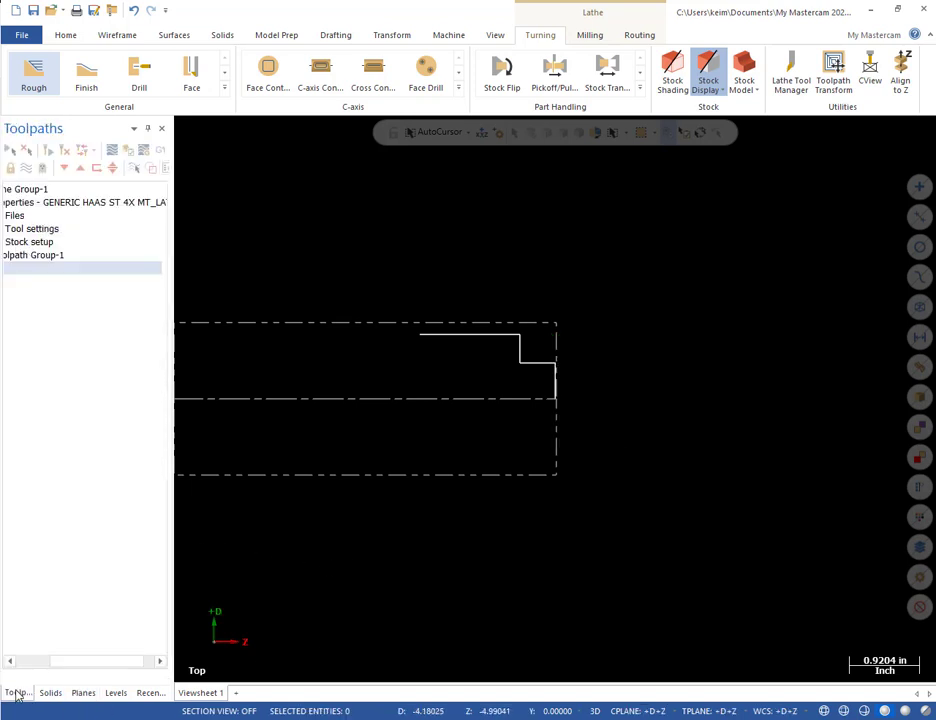
left_click(44, 70)
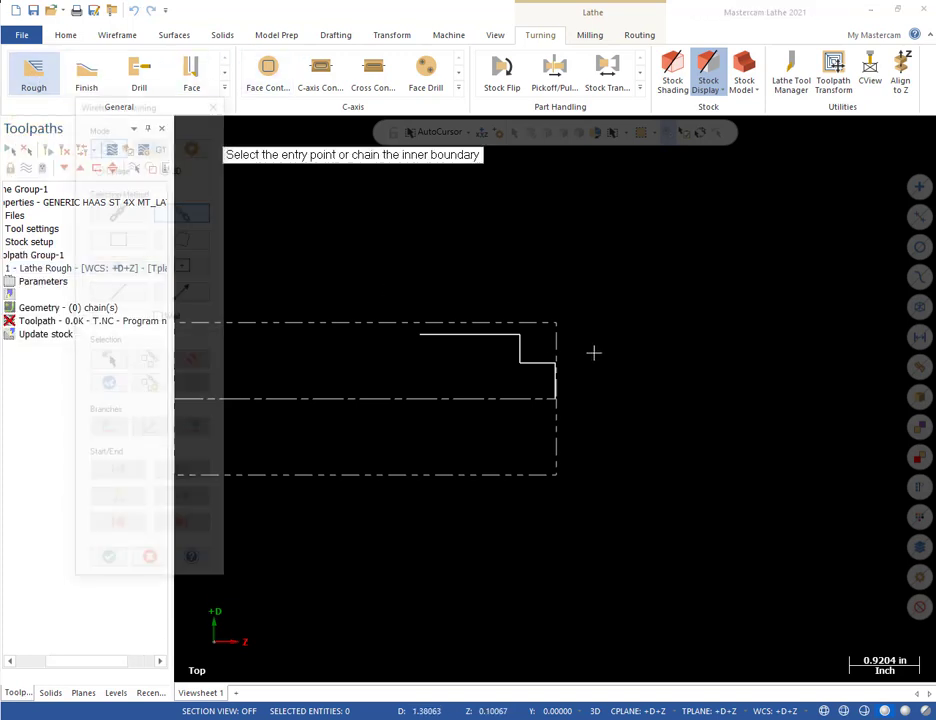
left_click(538, 363)
left_click(451, 335)
left_click(564, 394)
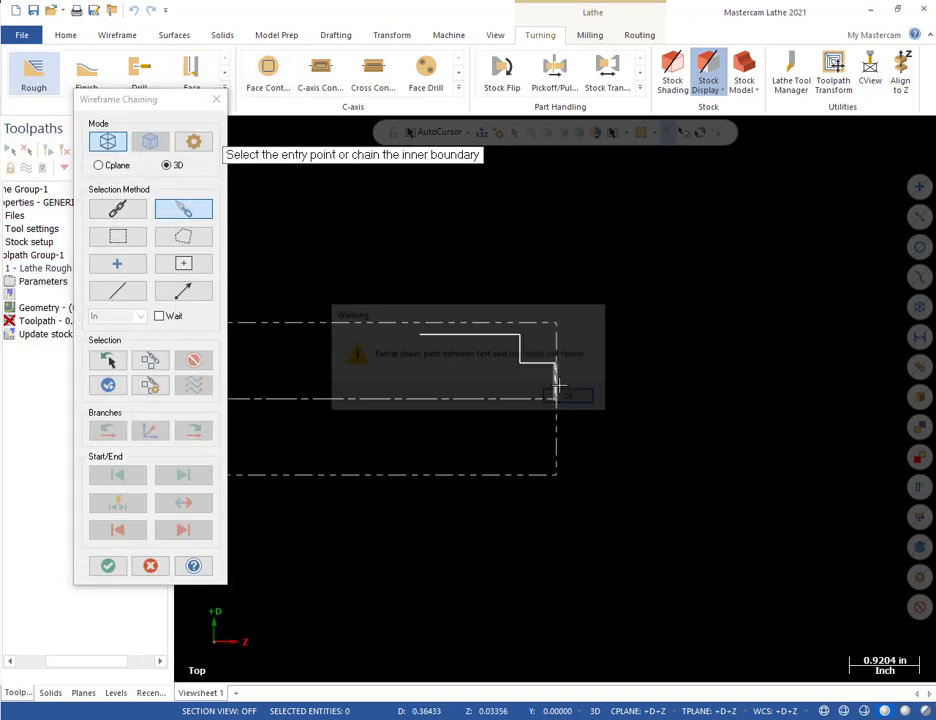
key("Escape")
- Create a Lathe Rough toolpath on a partial chain from the lower horizontal line to the upper one, using tool T0101 and the default rough parameters
left_click(34, 70)
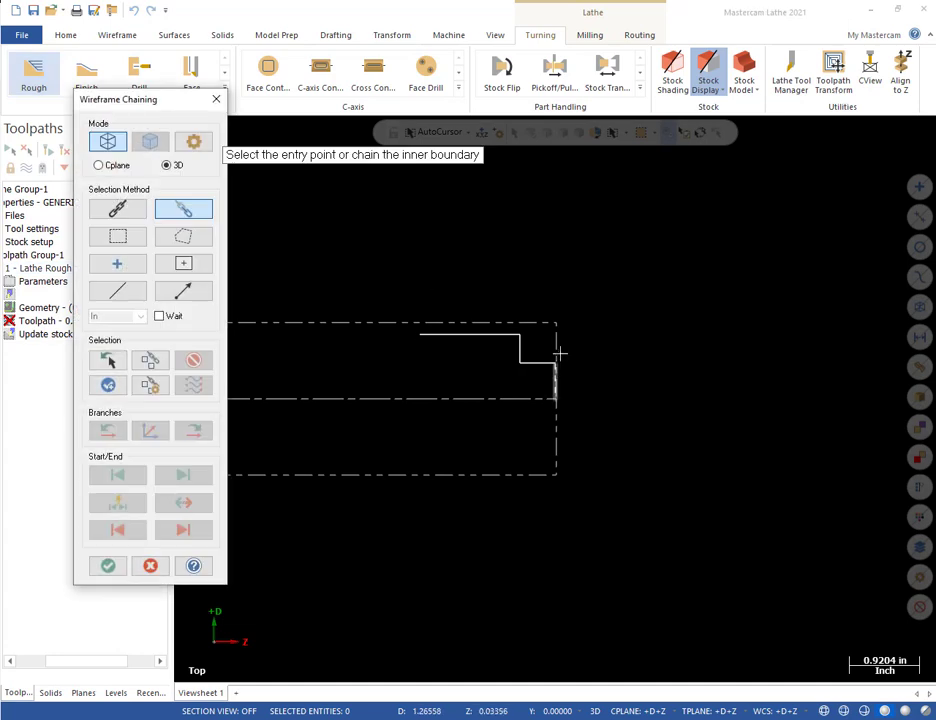
left_click(545, 362)
left_click(458, 333)
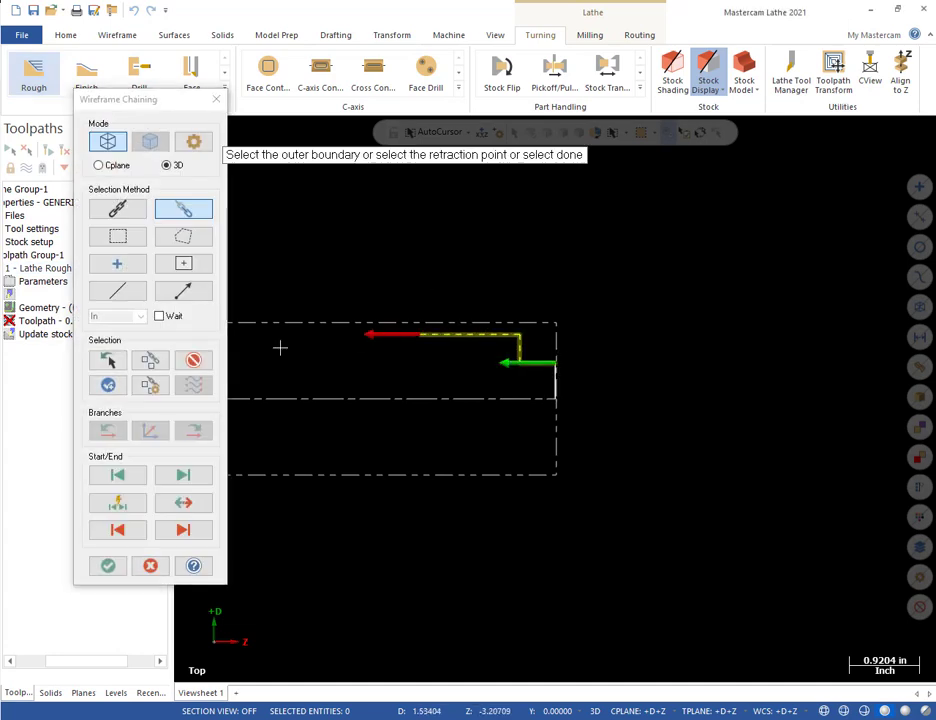
left_click(108, 566)
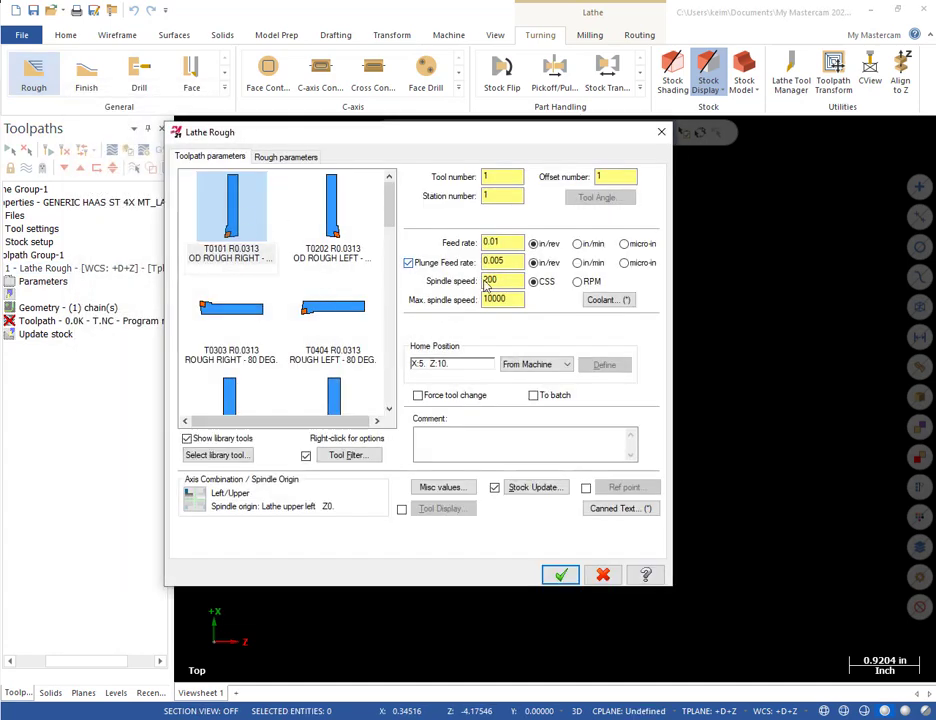
left_click(318, 158)
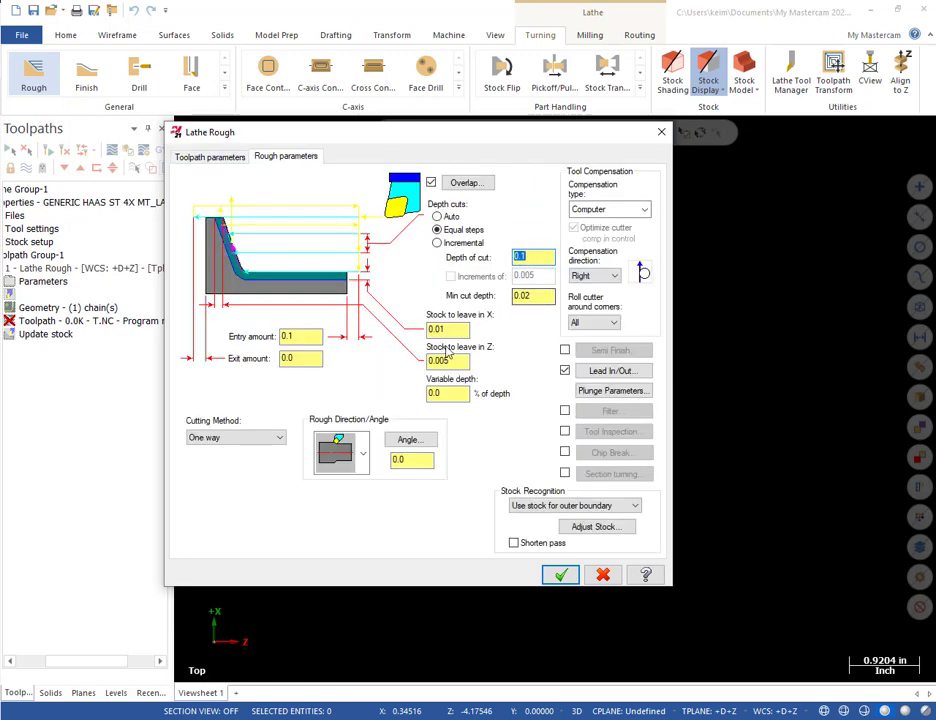
left_click(561, 576)
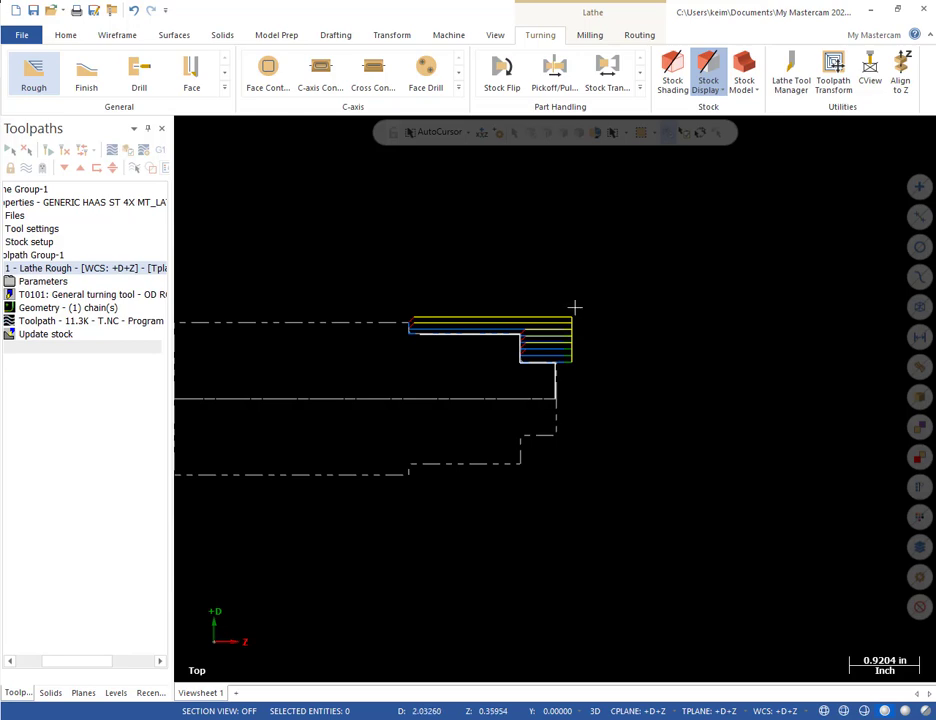
- Create a Lathe Finish toolpath reusing the last chain, with tool T0101 and the default finish parameters
left_click(86, 75)
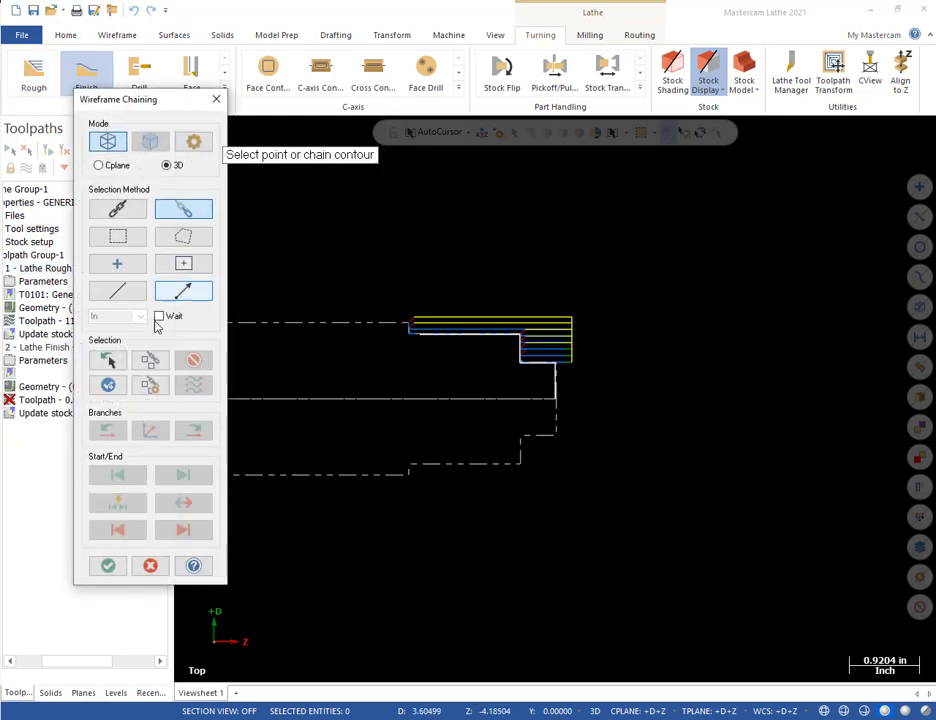
left_click(108, 360)
left_click(106, 566)
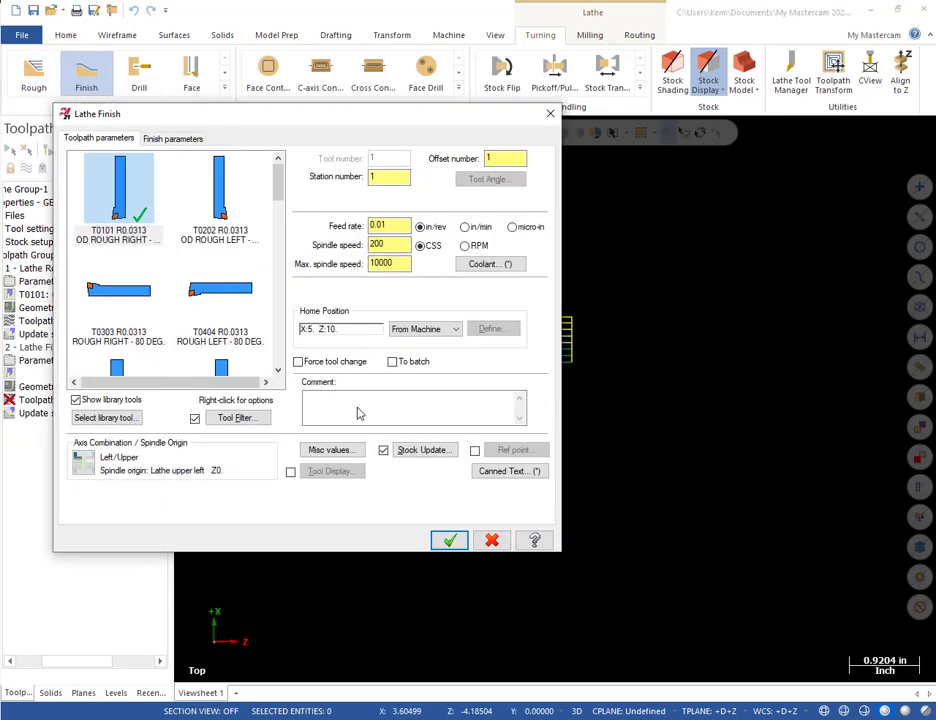
left_click(180, 140)
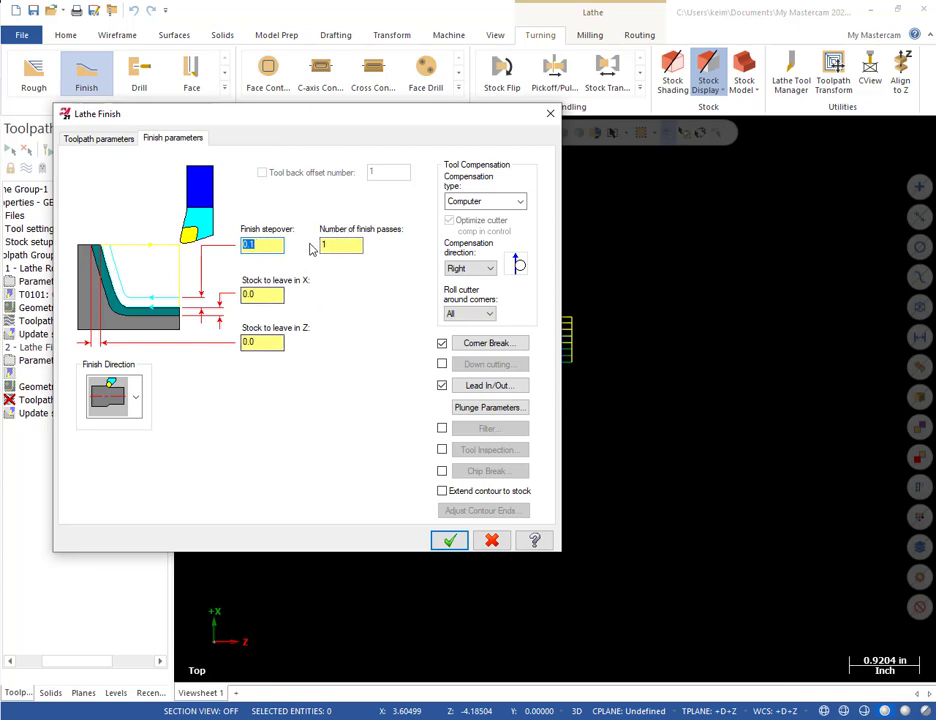
left_click(449, 540)
- Examine the rough and finish toolpaths at the shoulder corner and at the far end of the profile, and the listed operations
scroll(508, 363, "up", 8)
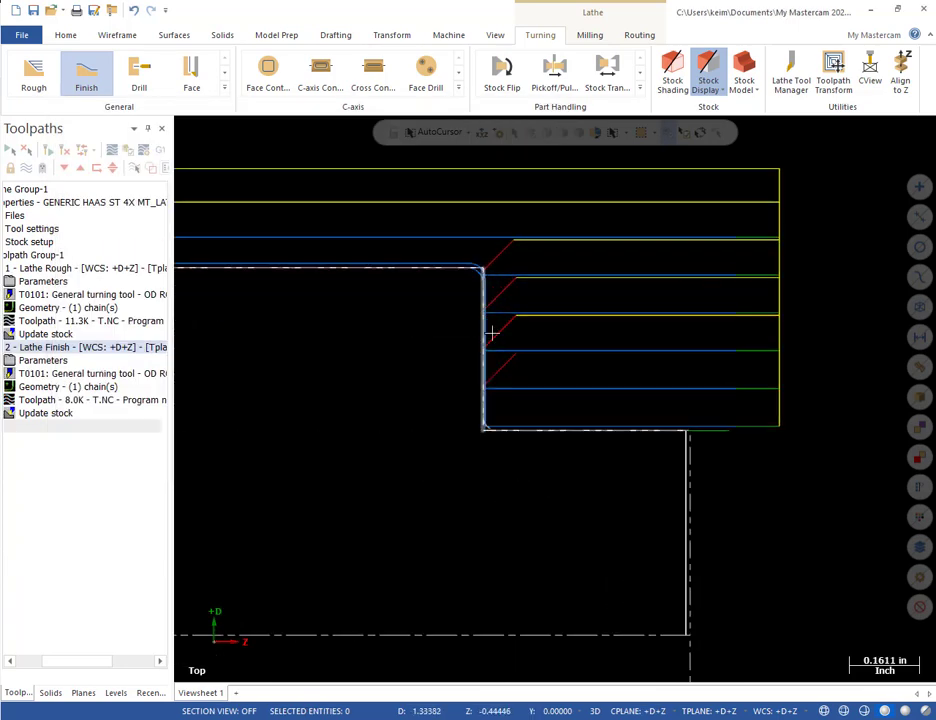
scroll(598, 471, "down", 6)
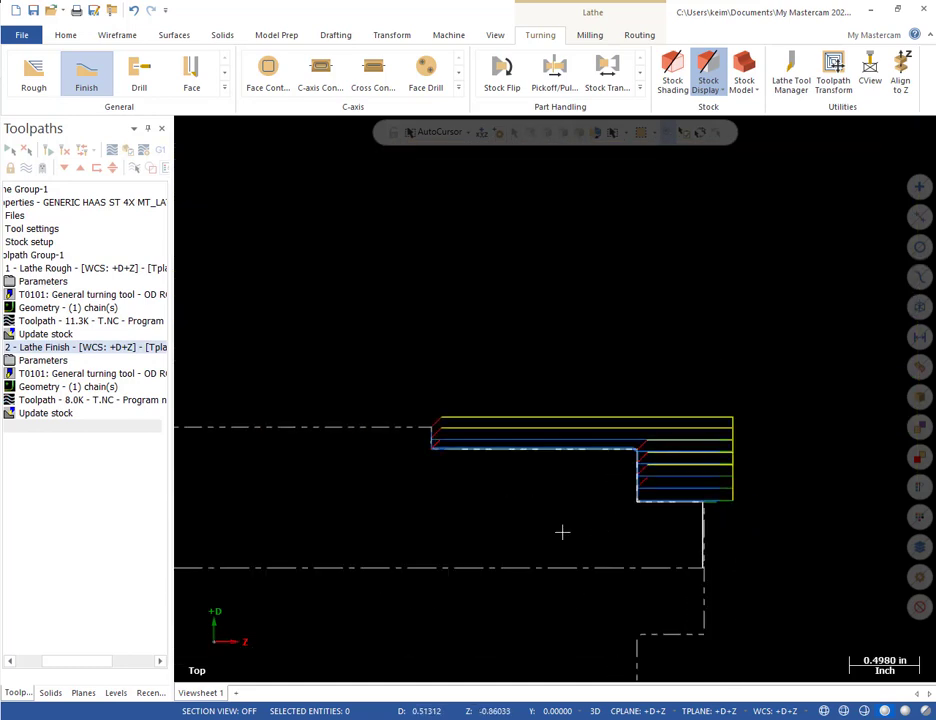
scroll(407, 437, "up", 4)
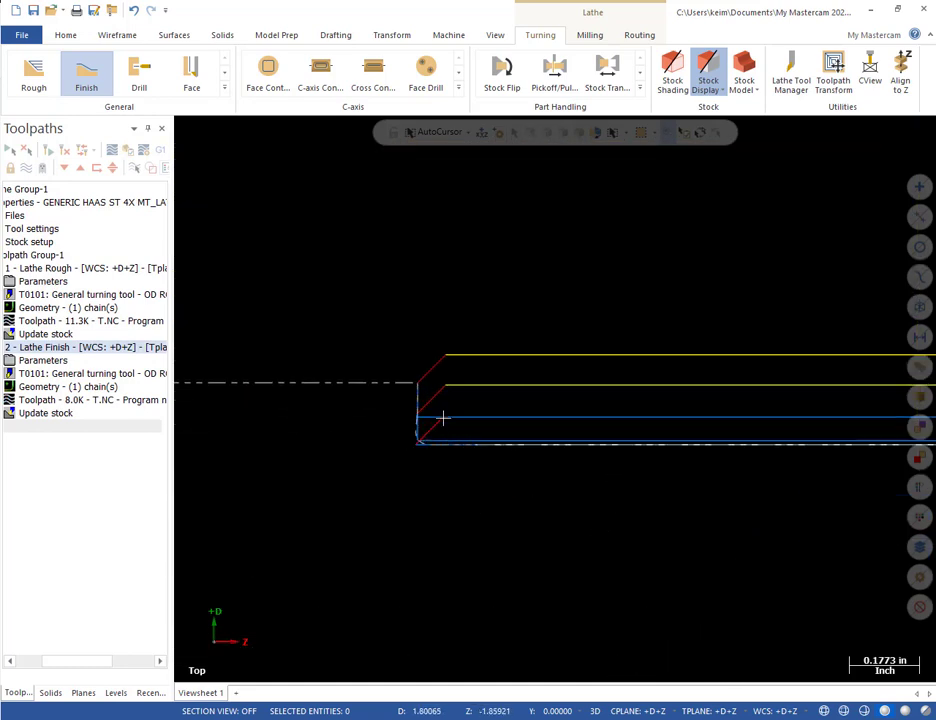
scroll(474, 490, "down", 1)
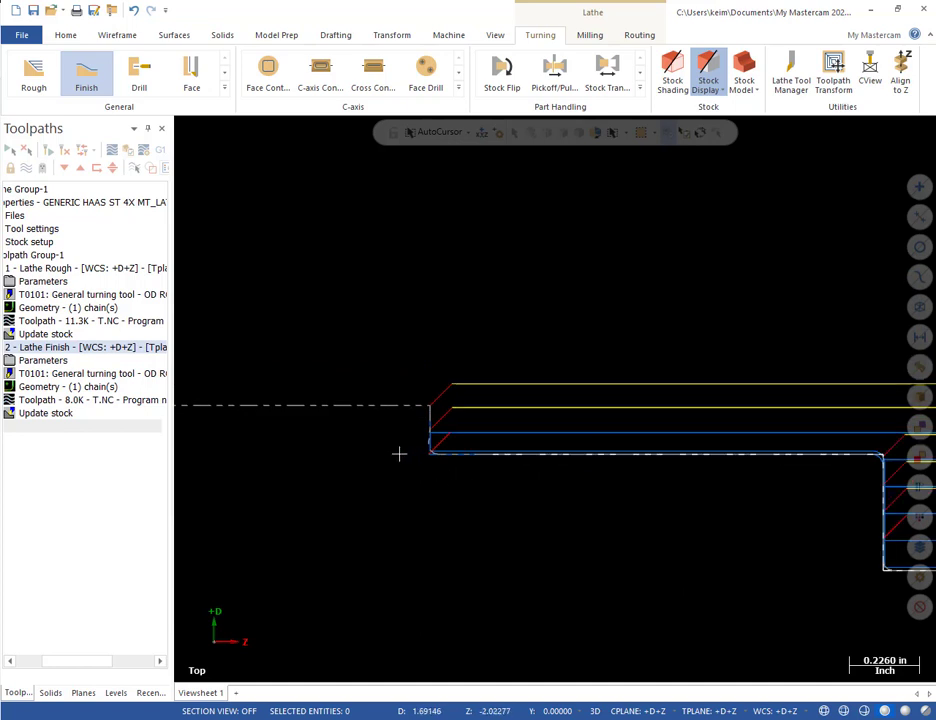
scroll(361, 460, "down", 6)
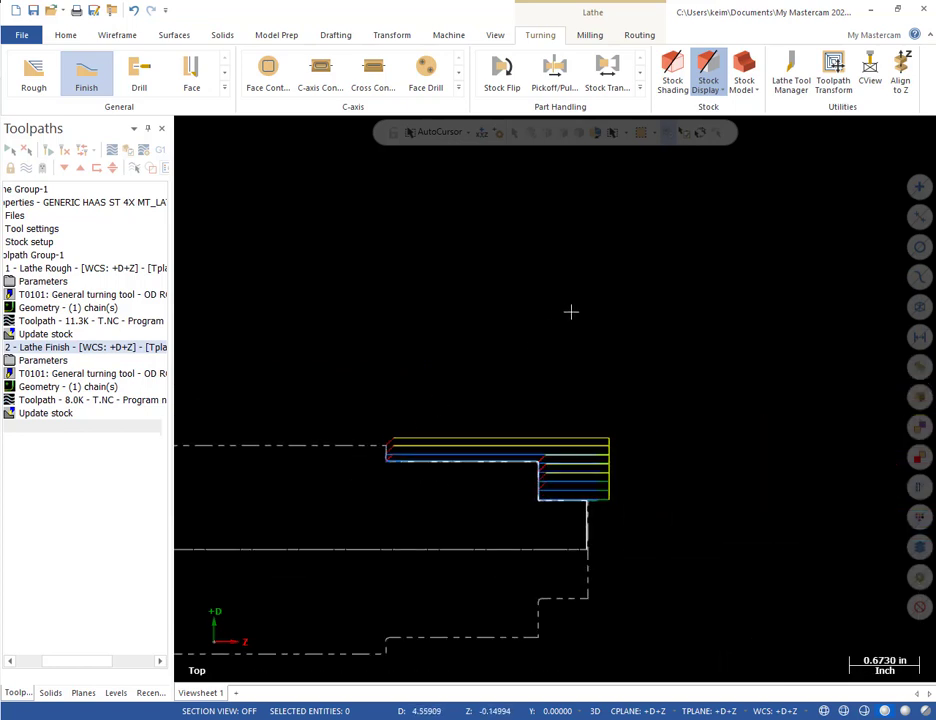
scroll(597, 366, "up", 2)
scroll(598, 364, "up", 1)
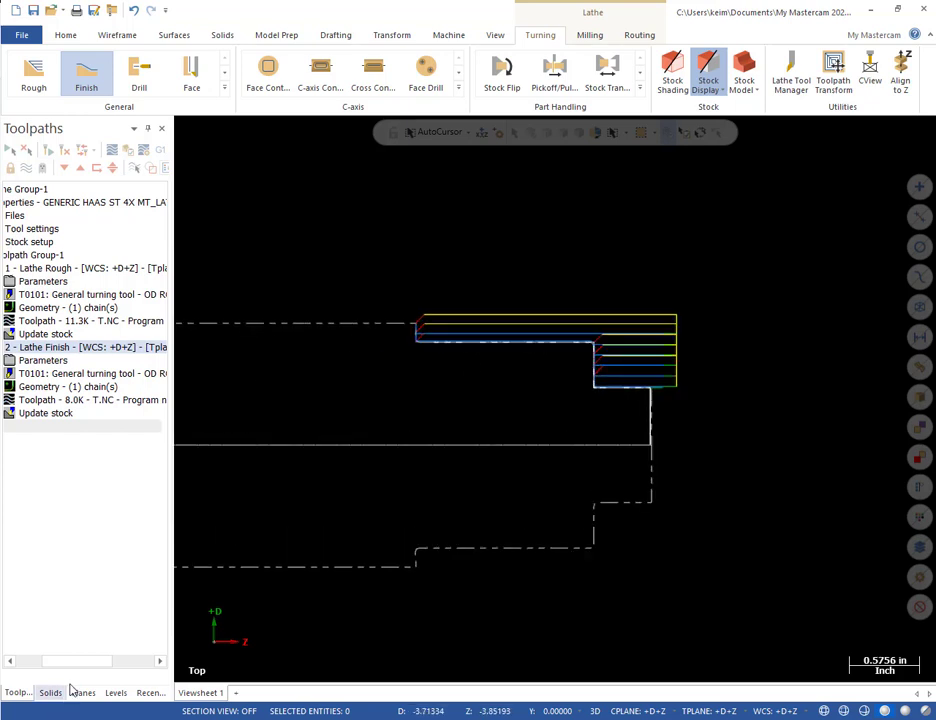
left_click_drag(92, 669, 60, 670)
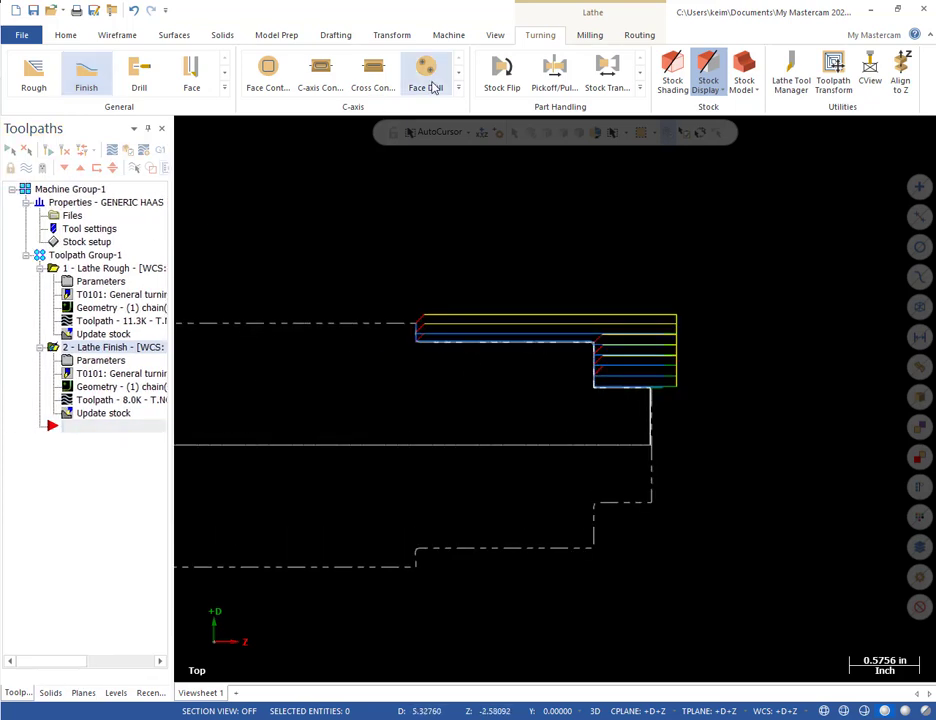